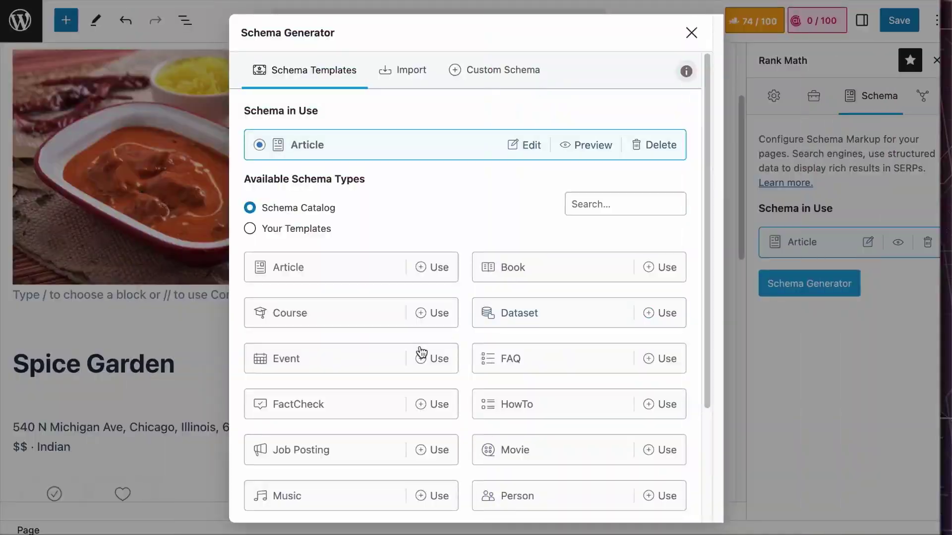
Scroll the MICHELIN Guide Singapore list and open the Kitchenman Nasi Lemak restaurant page
scroll(407, 355, down, 3)
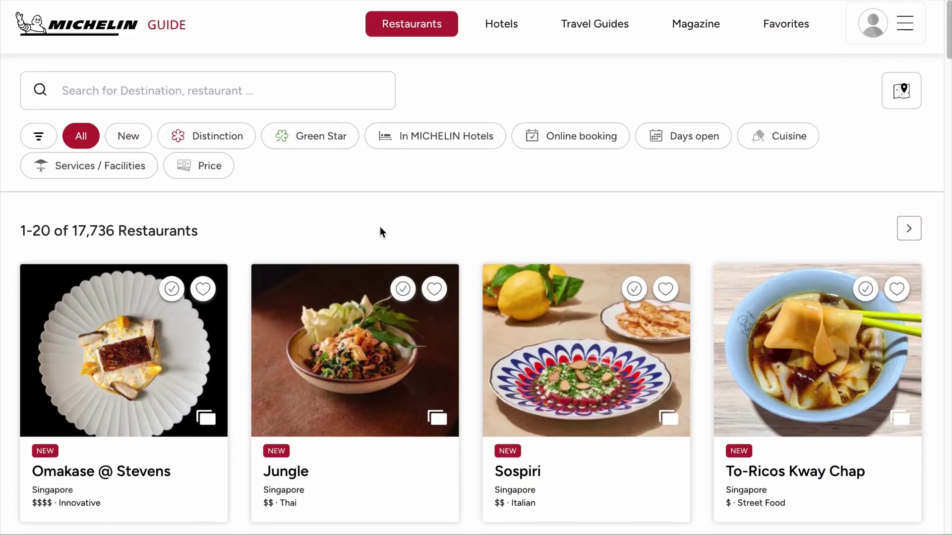
scroll(380, 227, down, 7)
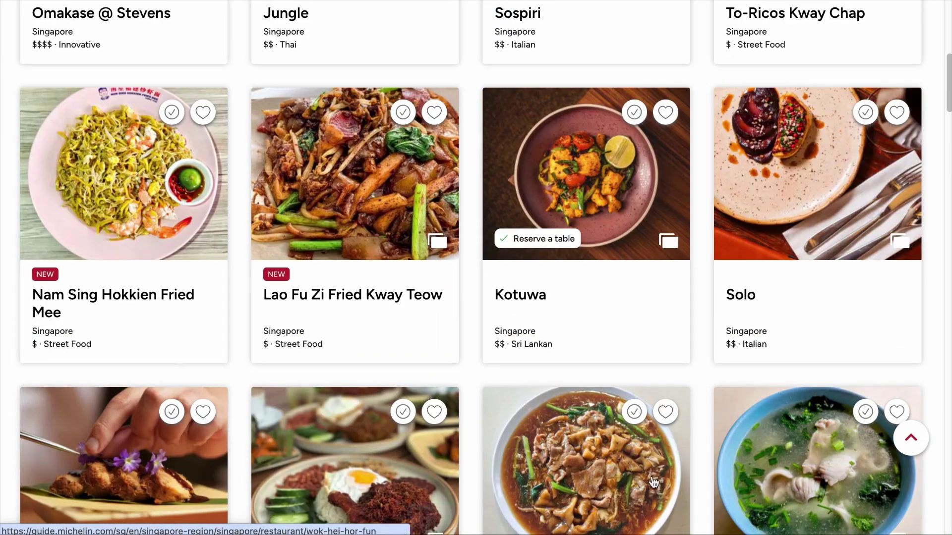
scroll(690, 327, down, 5)
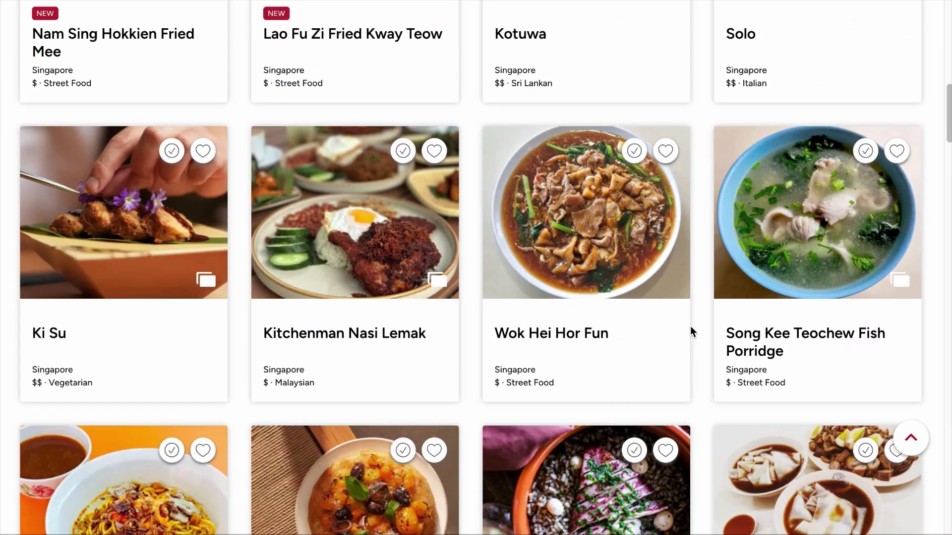
click(340, 246)
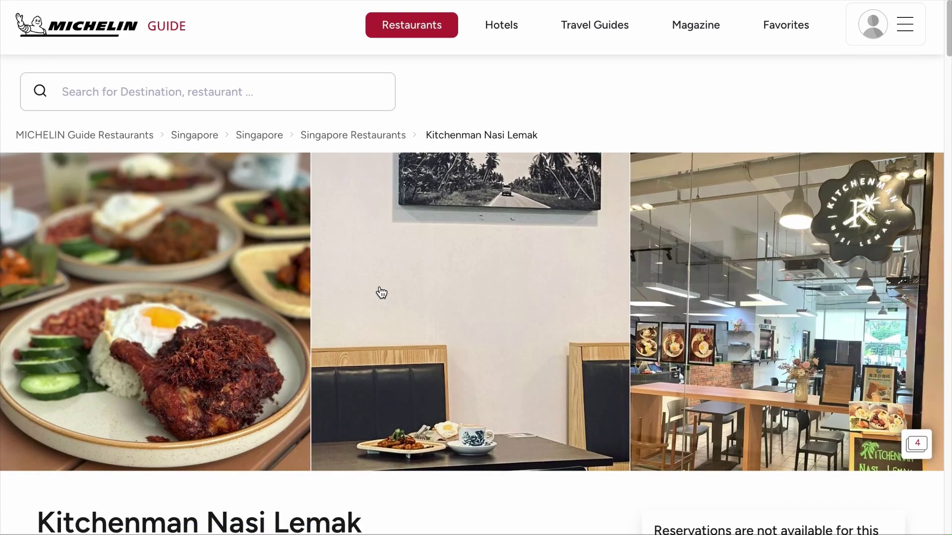
scroll(381, 293, down, 9)
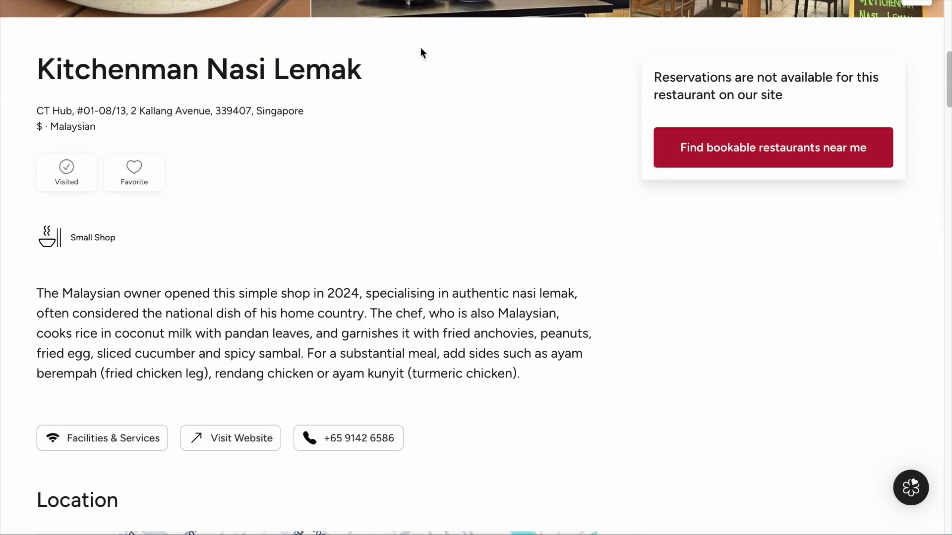
scroll(579, 215, up, 9)
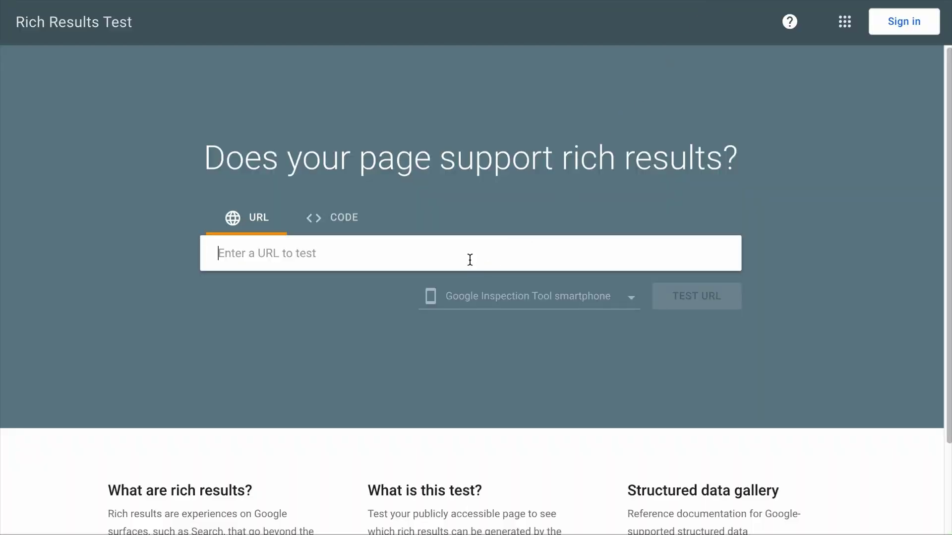
Run a Rich Results Test on the pasted Kitchenman Nasi Lemak page URL
text(https://guide.michelin.com/sg/en/singapore-region/singapore/restaurant/kitchenman-nasi-lemak)
click(697, 300)
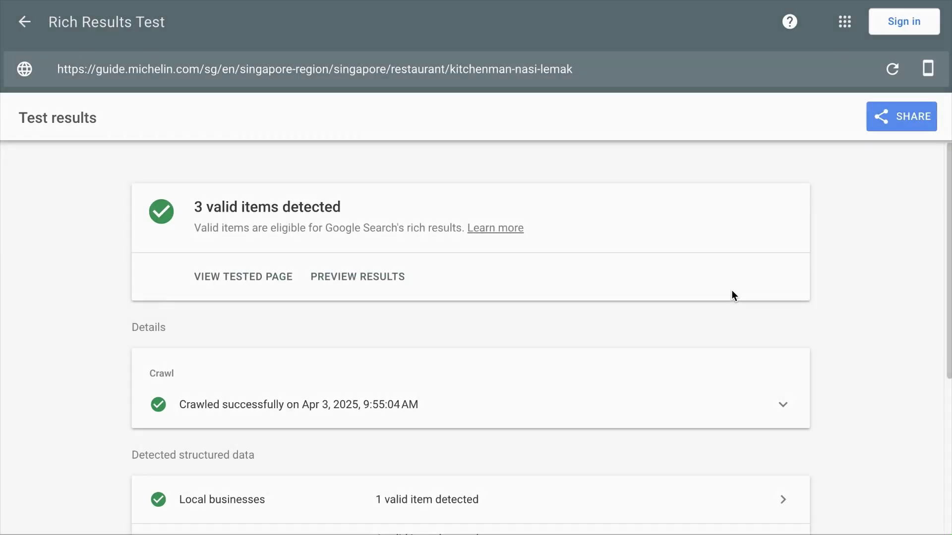
scroll(733, 293, down, 4)
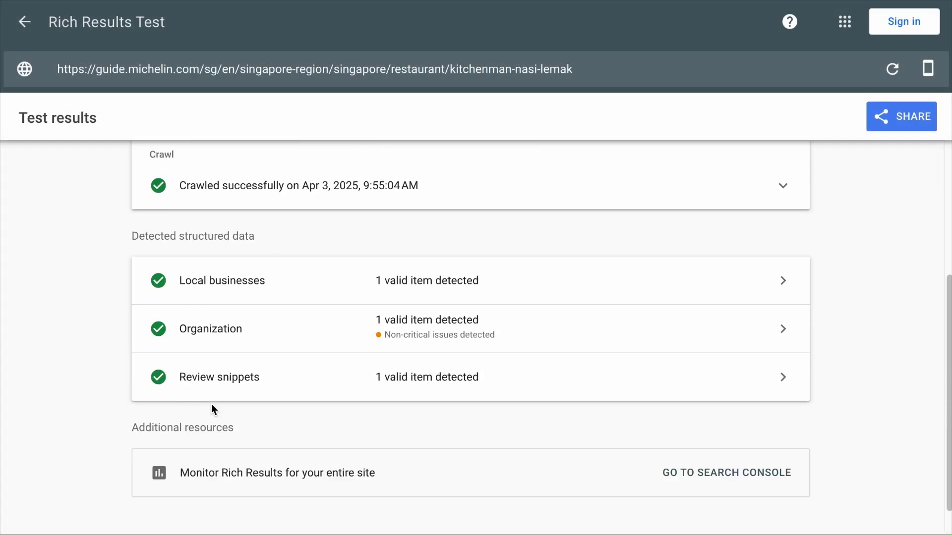
Expand the detected Organization item to see its Restaurant type, address and review data
click(498, 340)
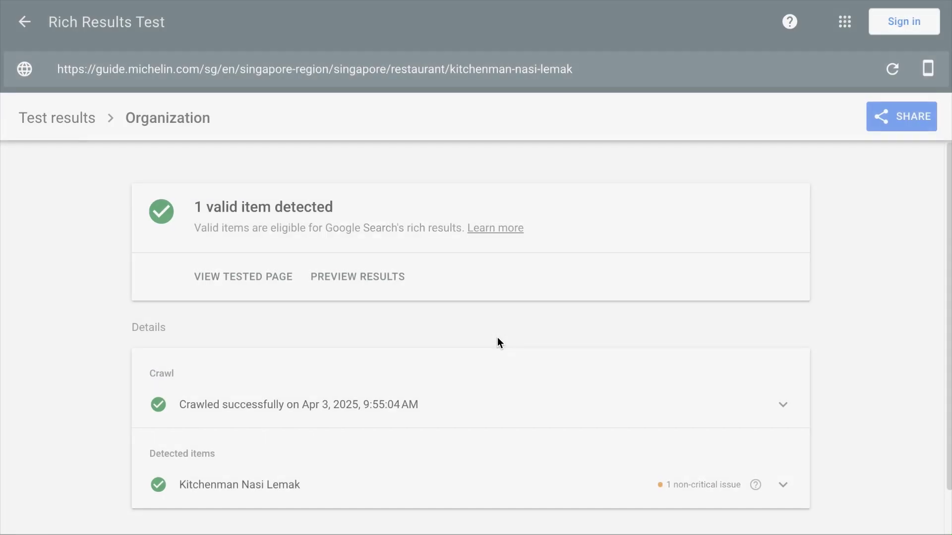
scroll(491, 377, down, 1)
click(480, 426)
scroll(481, 425, down, 4)
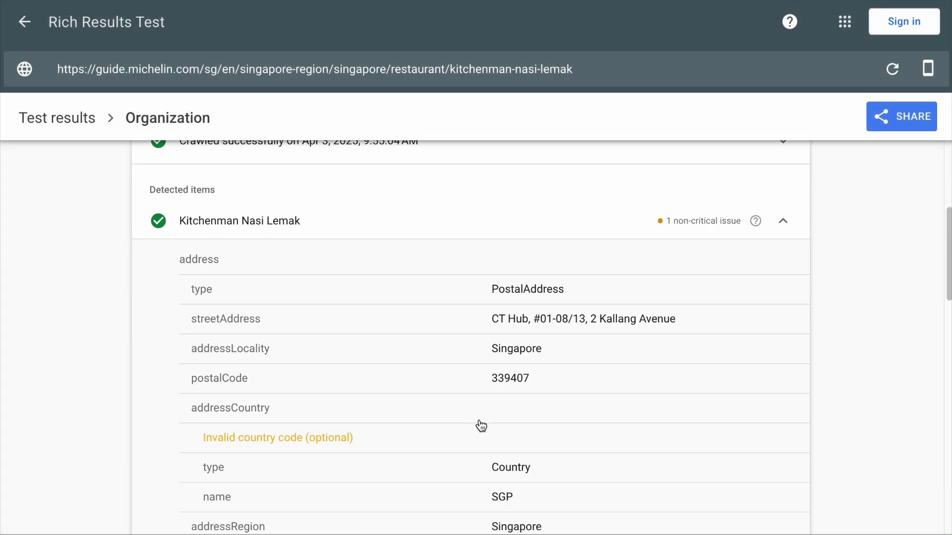
scroll(480, 427, down, 5)
scroll(480, 427, down, 2)
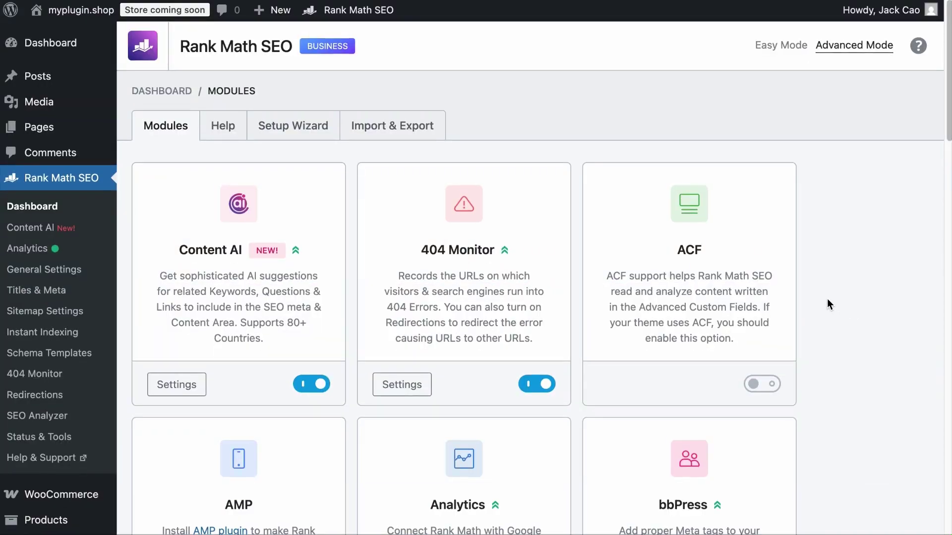
Scroll the Rank Math Modules list down to the enabled Schema (Structured Data) module
scroll(827, 299, down, 20)
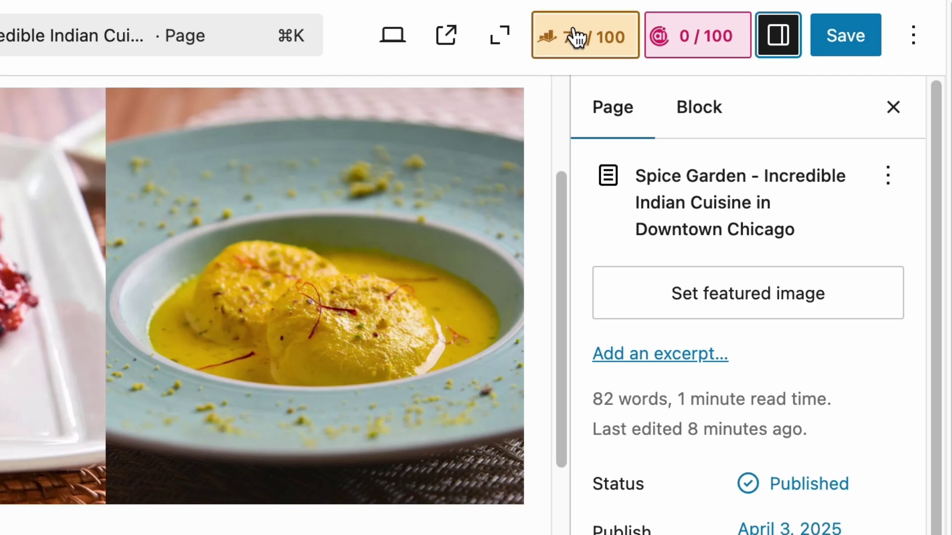
Bring up the Schema Generator's list of schema types for the Spice Garden page
click(738, 21)
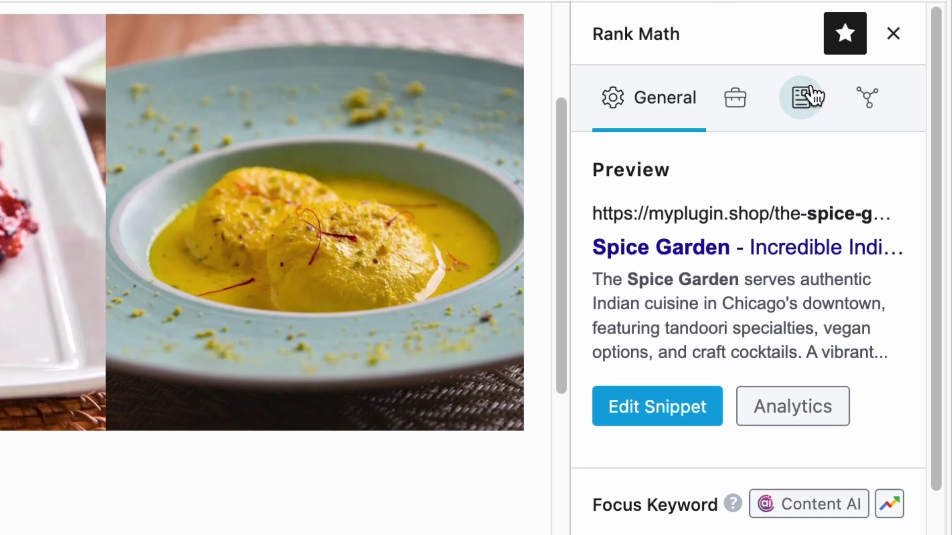
click(803, 133)
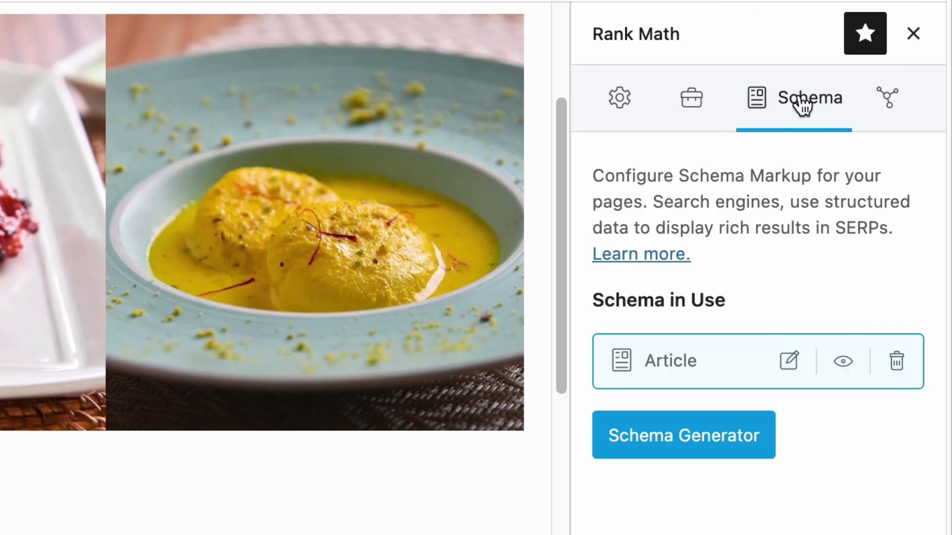
click(688, 435)
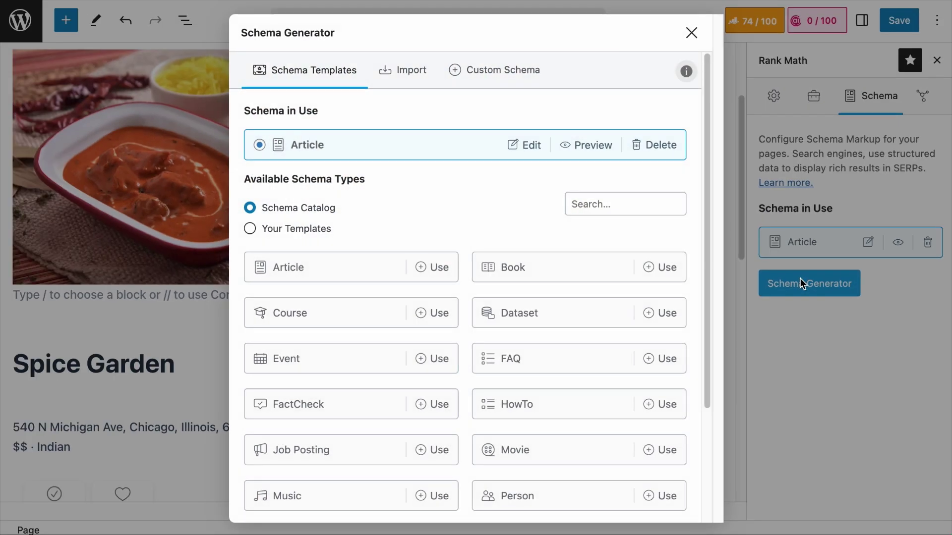
scroll(419, 366, down, 3)
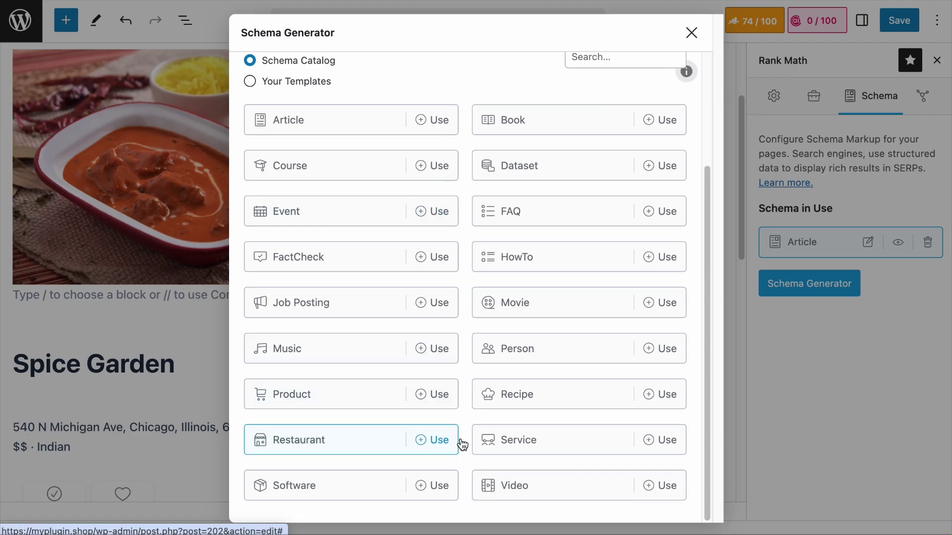
click(429, 439)
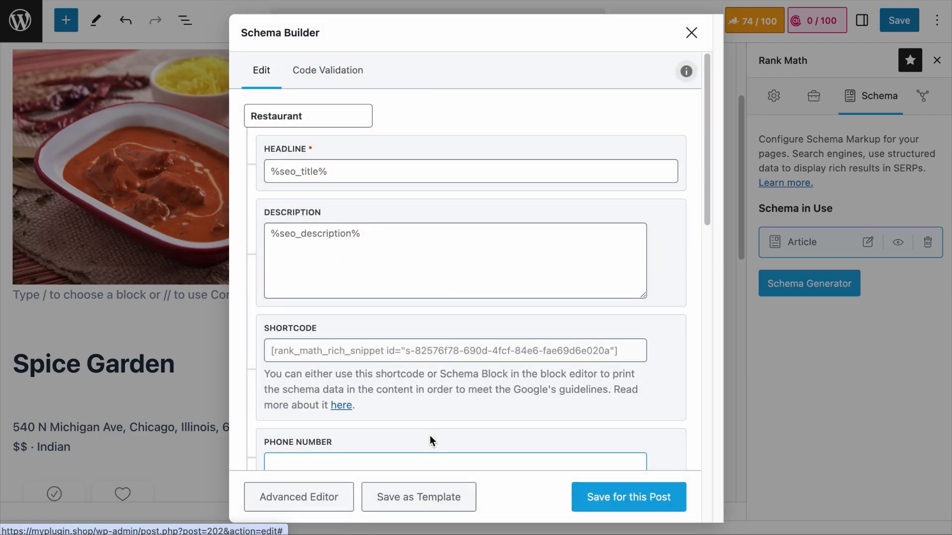
scroll(500, 395, down, 10)
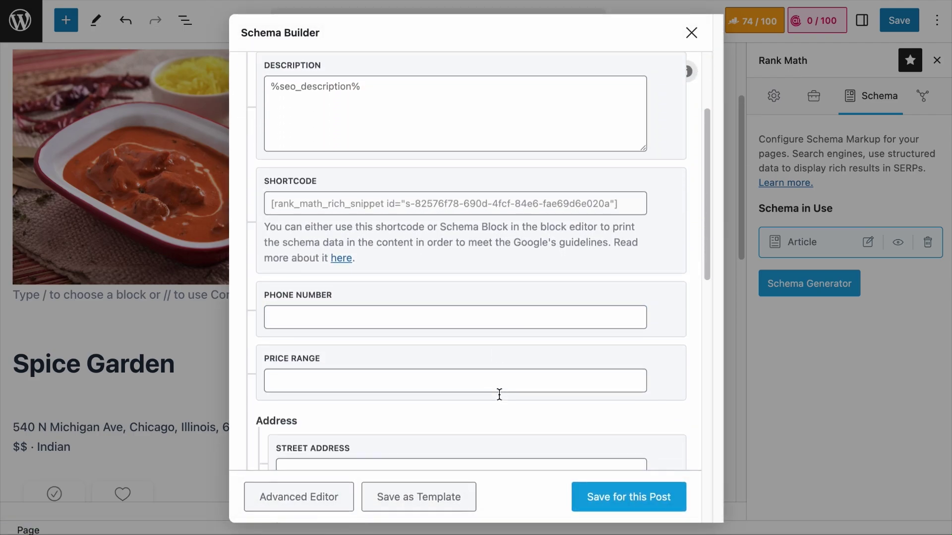
scroll(500, 395, down, 6)
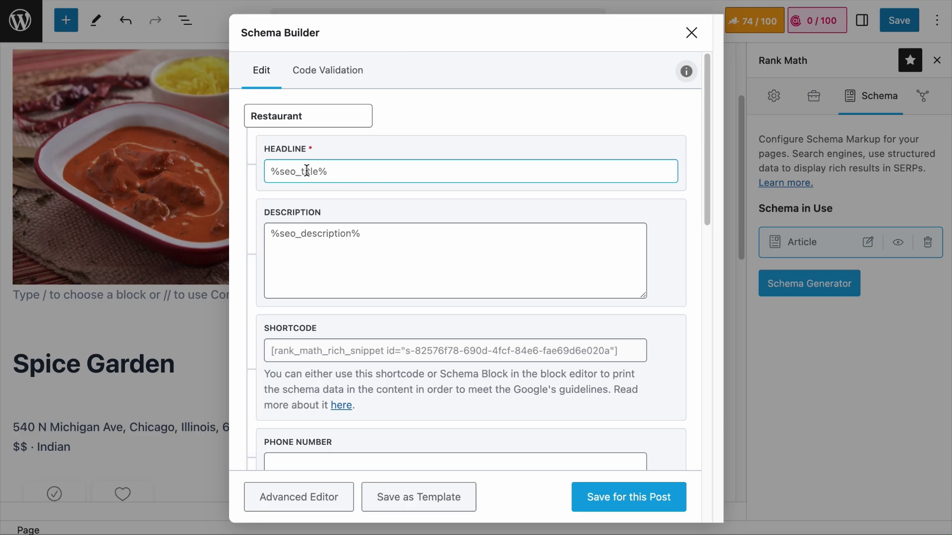
scroll(396, 189, down, 10)
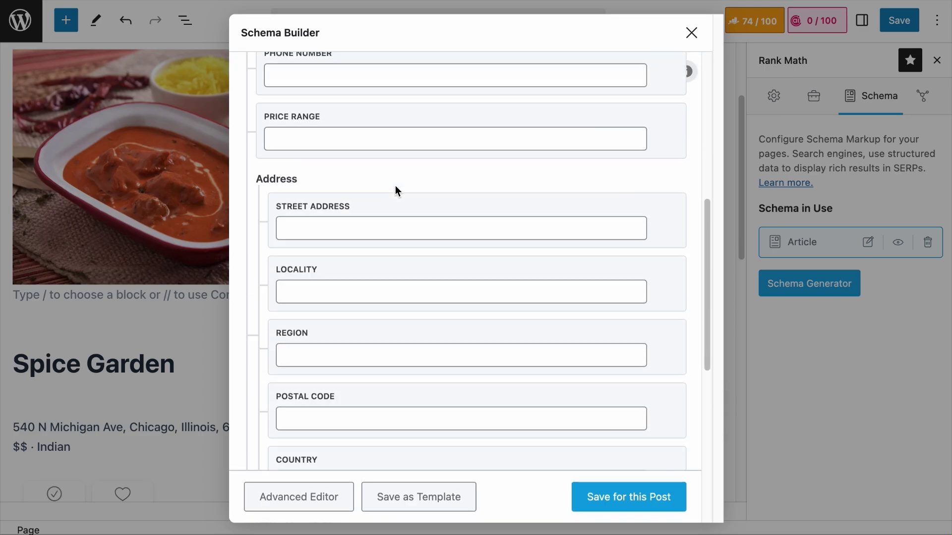
scroll(396, 189, up, 10)
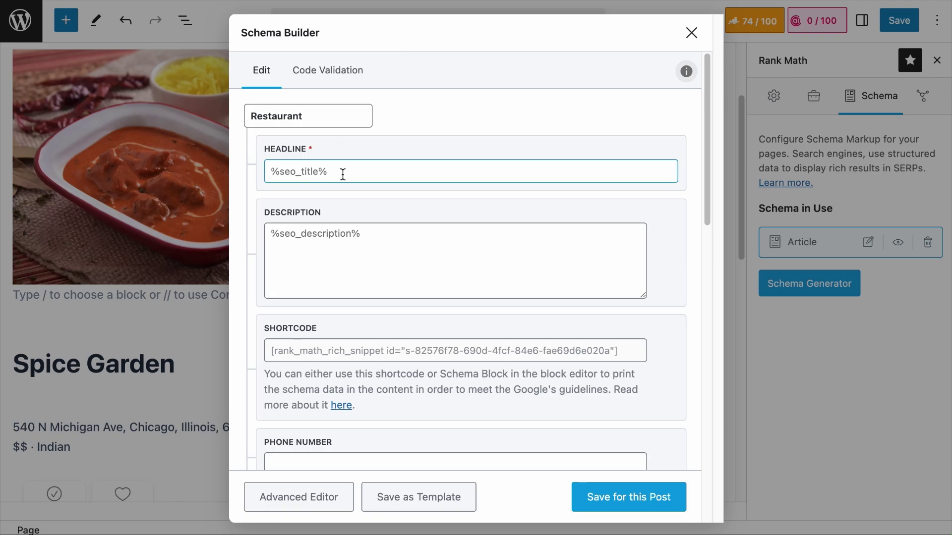
click(400, 193)
Discard the schema editor and review the page's SEO title and description in the snippet editor
click(691, 32)
click(737, 24)
click(739, 27)
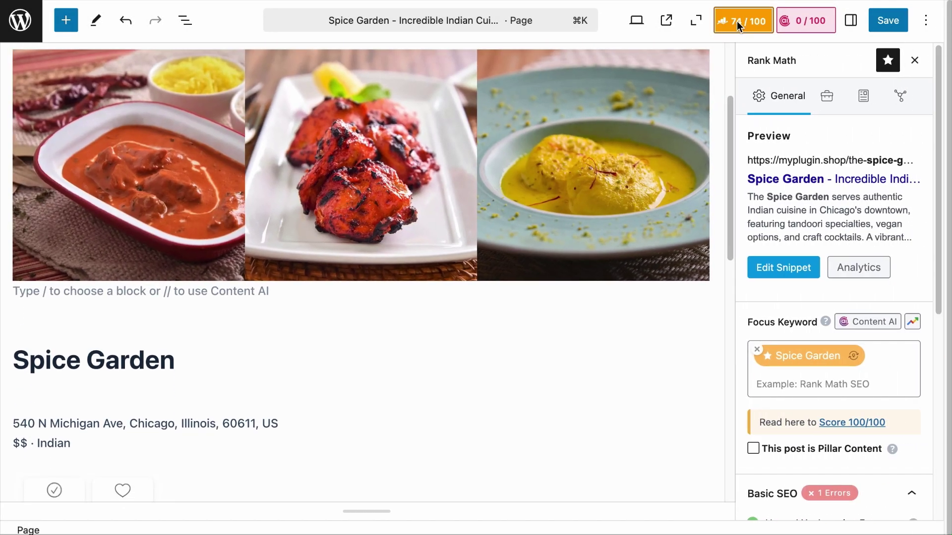
click(783, 273)
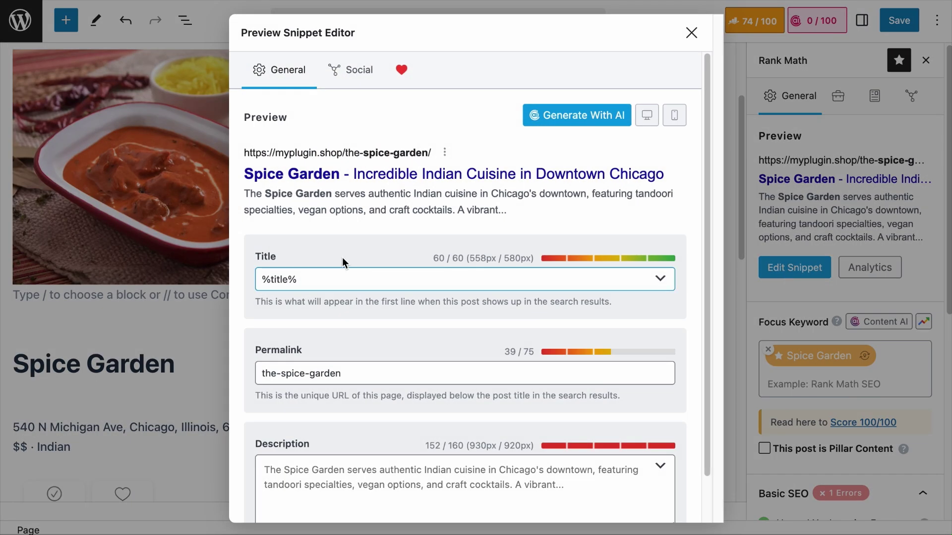
click(280, 485)
scroll(350, 421, down, 1)
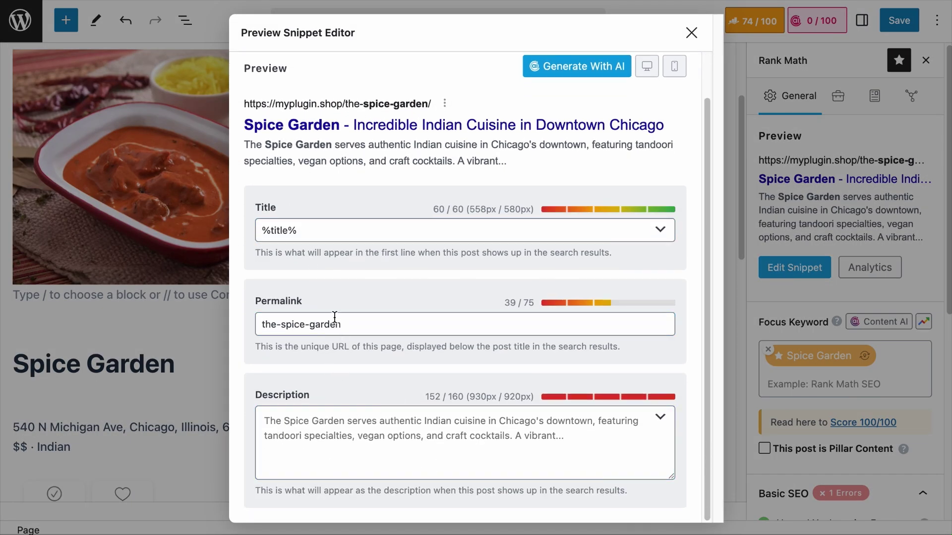
click(280, 223)
click(691, 33)
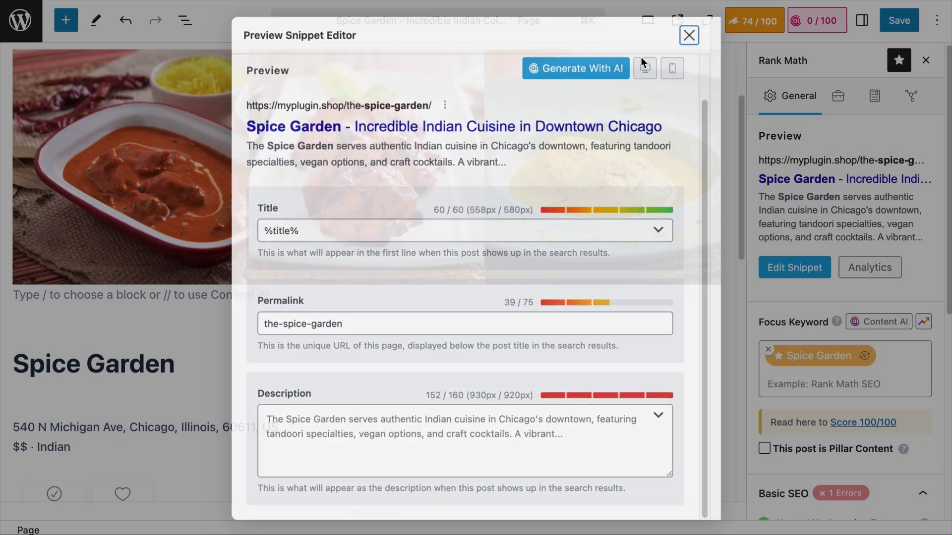
scroll(364, 164, up, 3)
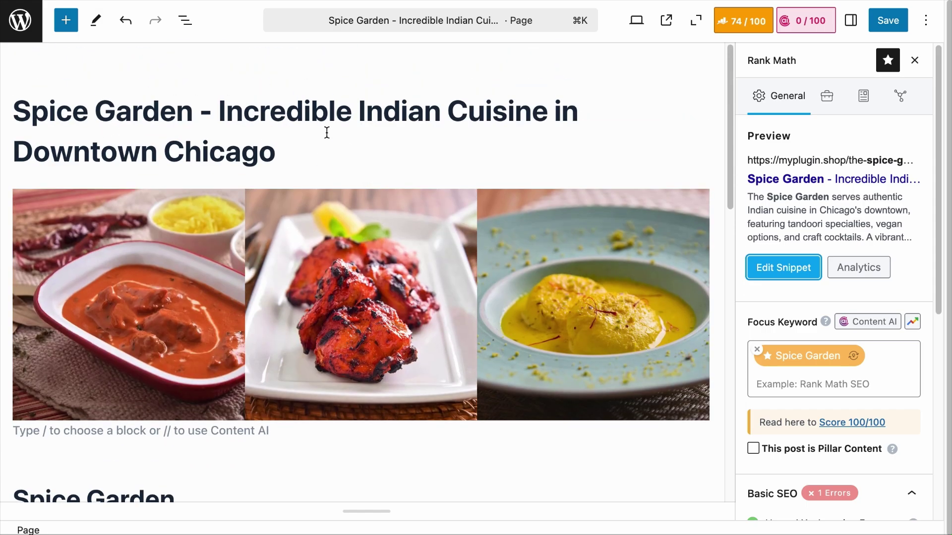
scroll(401, 173, down, 5)
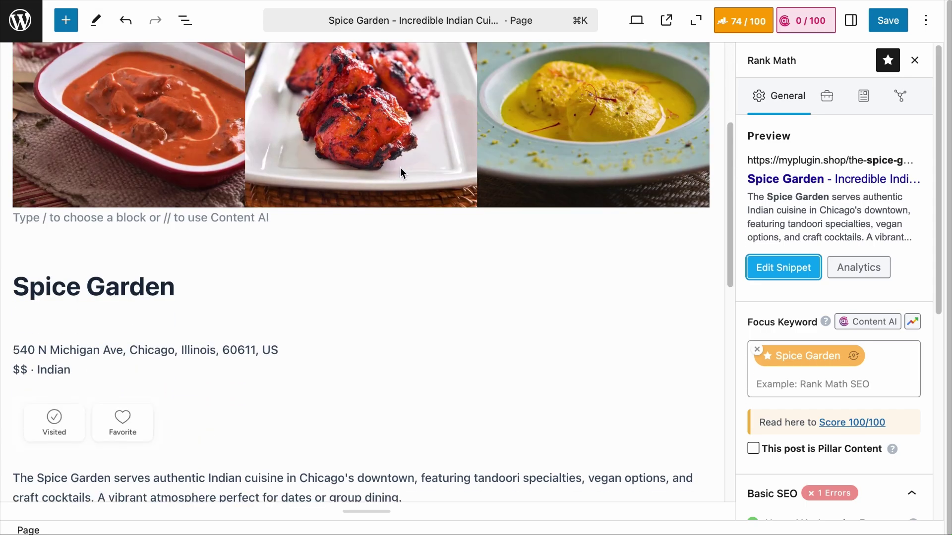
Start a new Restaurant schema from the Schema Generator
click(863, 96)
click(808, 286)
scroll(582, 356, down, 3)
click(346, 438)
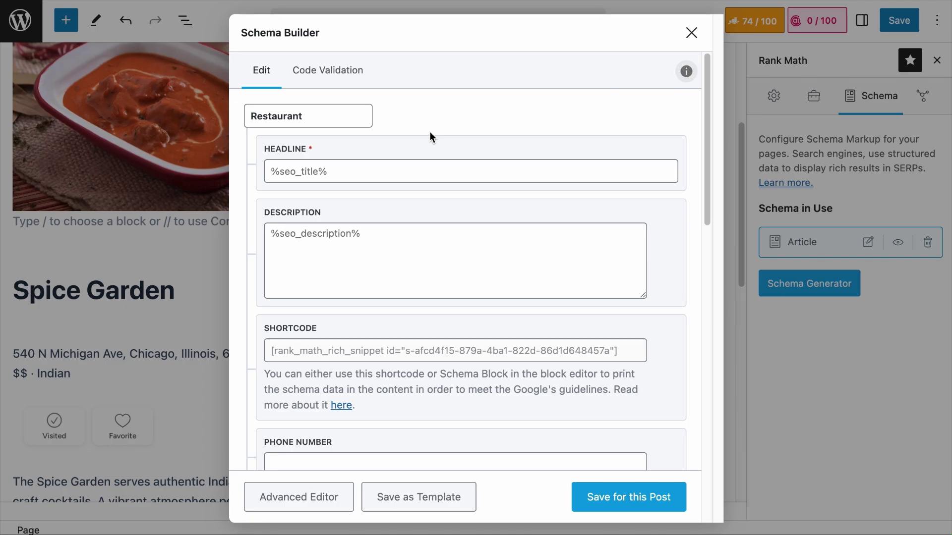
Type the headline 'The Spice Garden - Incredible Indian Cuisine in Downtown Chicago' and review its parts
click(390, 167)
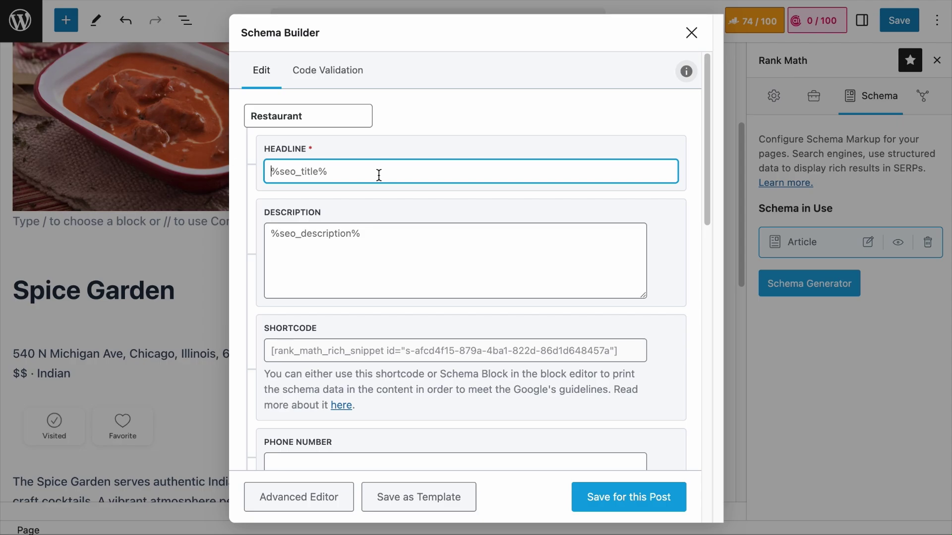
text(The Spice Garden)
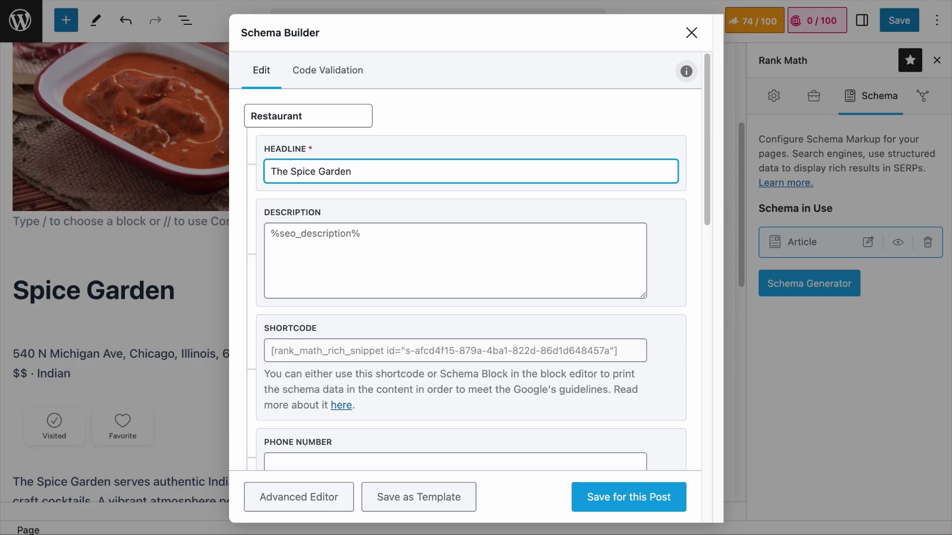
text(- Incredible Indian Cuisine in Downtown Chicago)
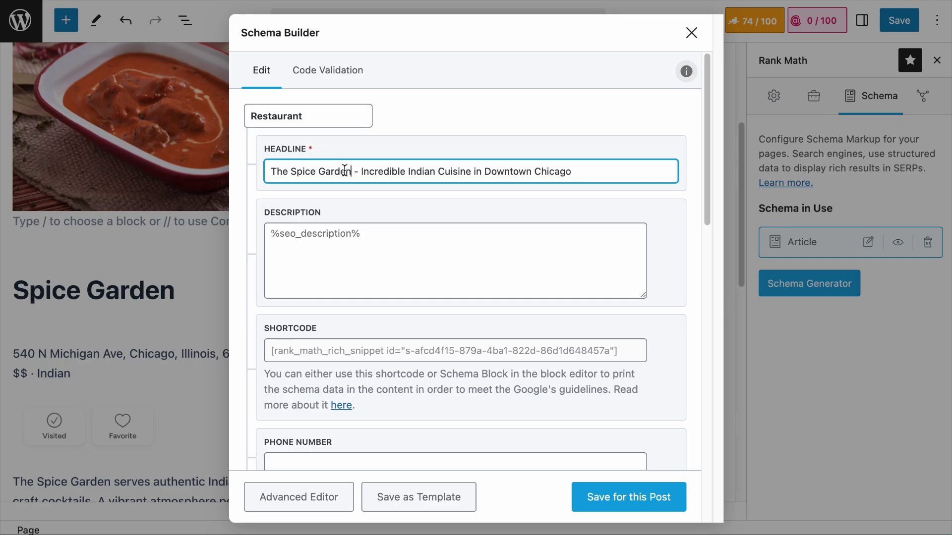
drag(345, 170, 252, 168)
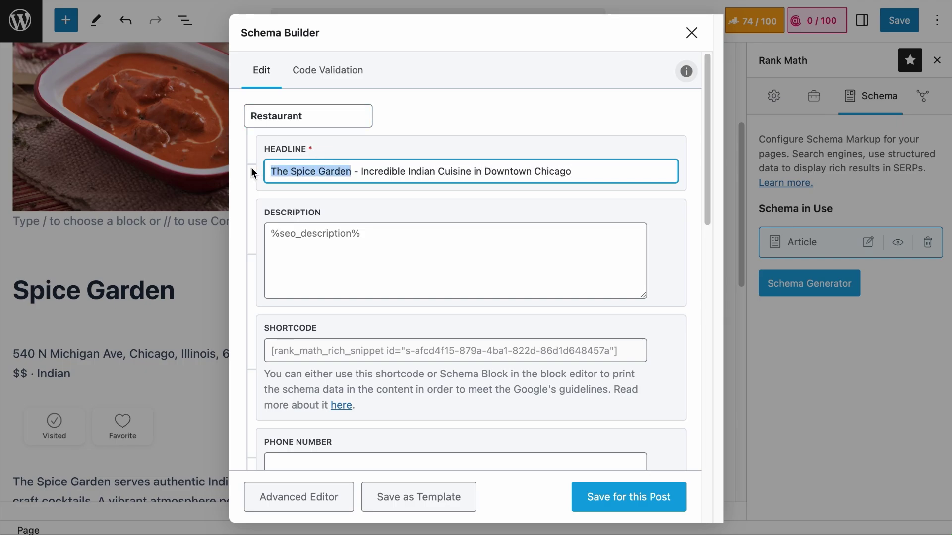
drag(409, 172, 480, 172)
click(482, 172)
shift+click(640, 172)
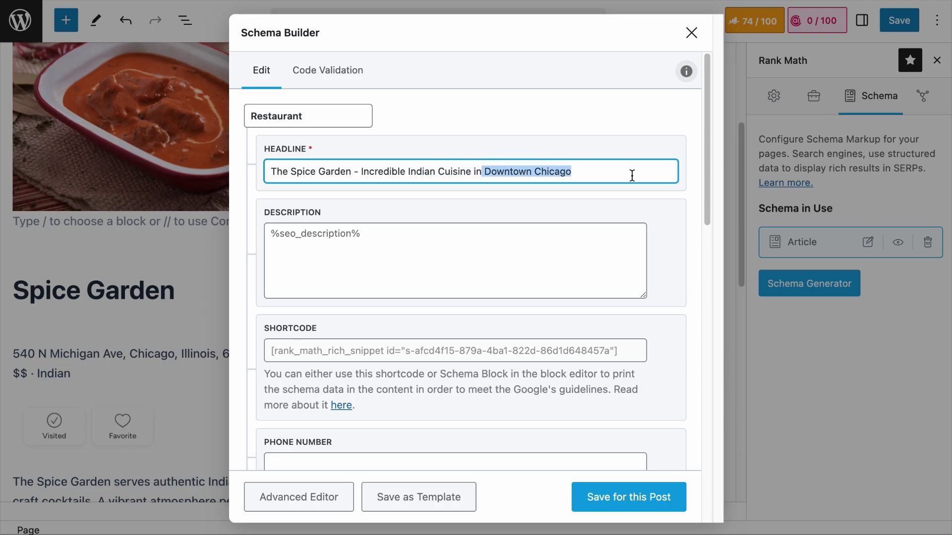
click(629, 177)
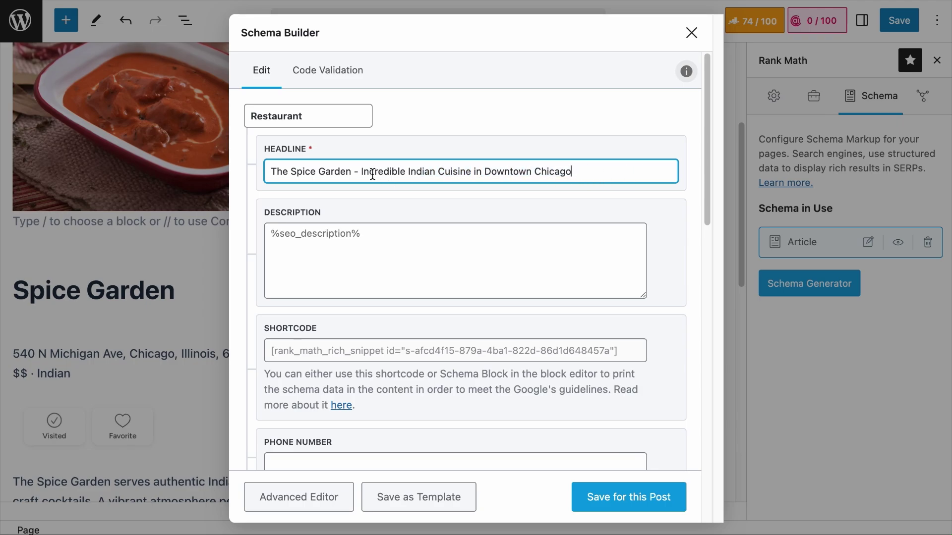
drag(352, 172, 217, 177)
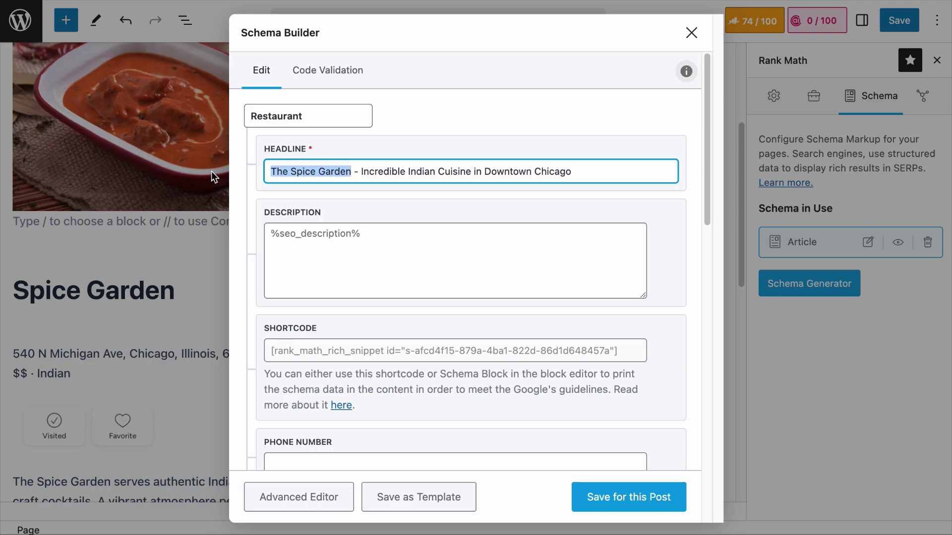
drag(358, 174, 614, 176)
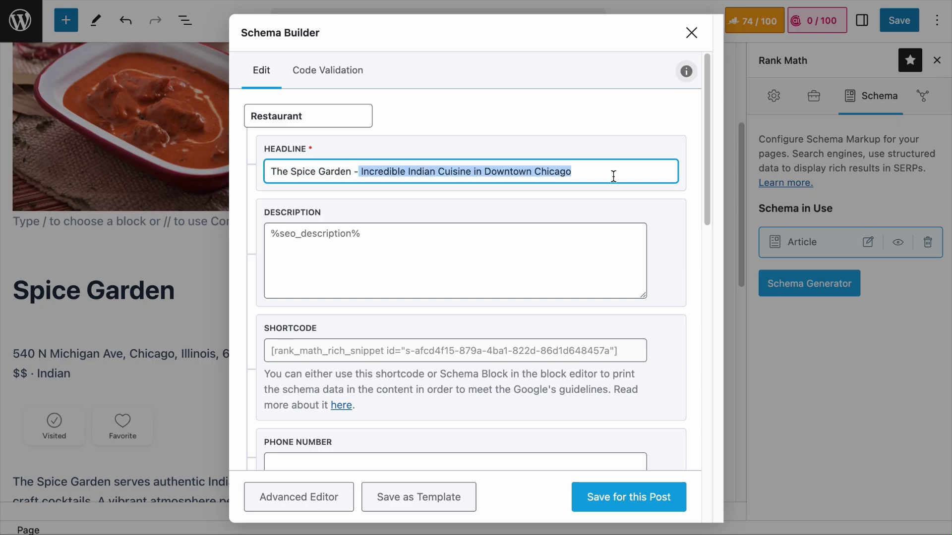
click(640, 176)
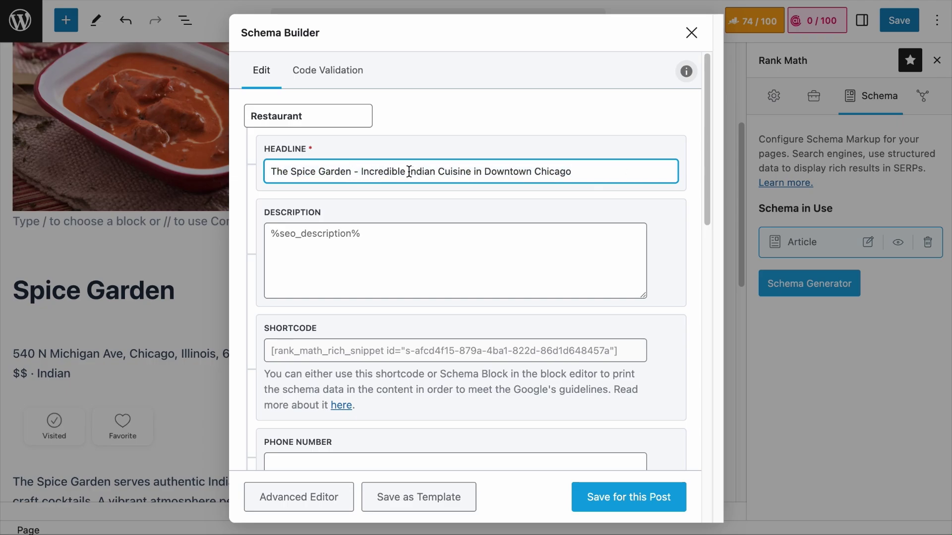
drag(408, 172, 476, 168)
triple_click(471, 169)
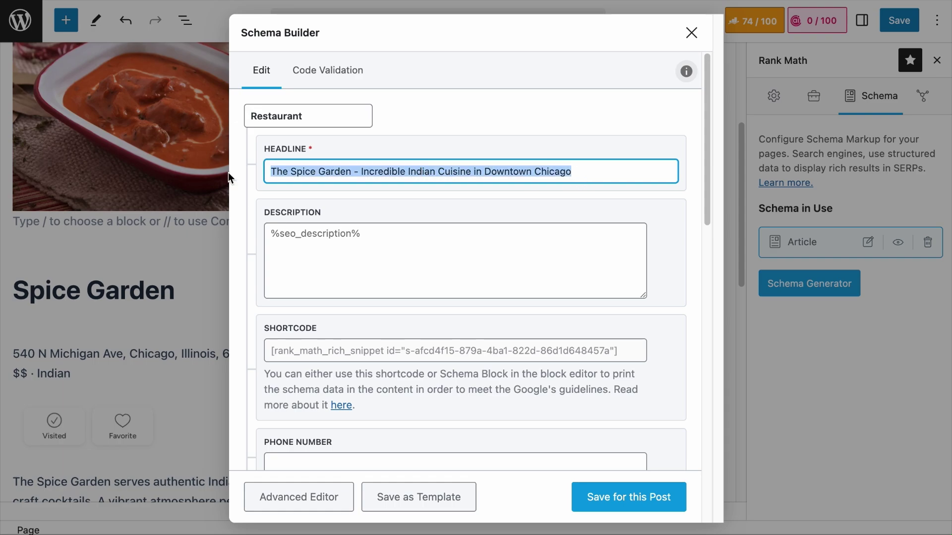
Save the Restaurant schema to the Spice Garden page
click(629, 497)
scroll(347, 248, up, 3)
text(The)
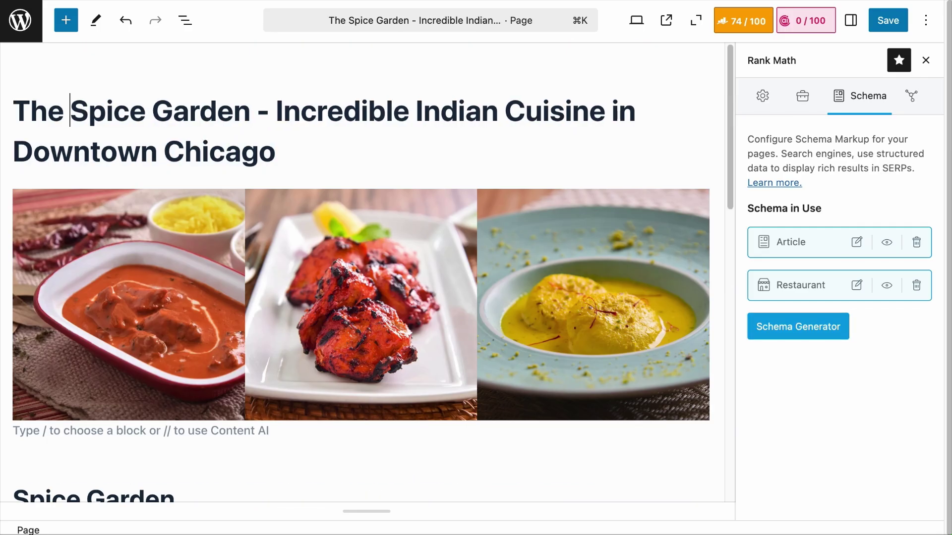
Reopen the Restaurant schema and delete its headline so it falls back to %seo_title%
click(856, 285)
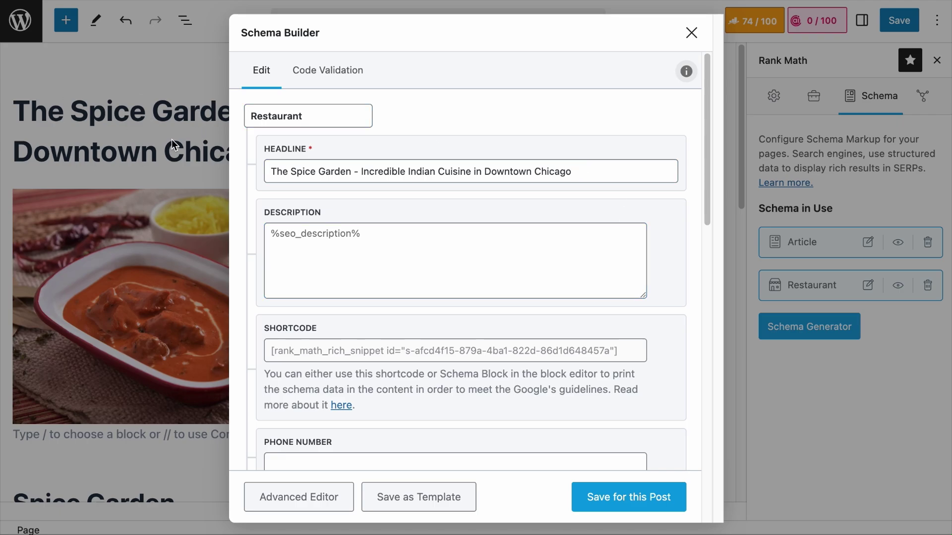
drag(583, 171, 272, 171)
key(BackSpace)
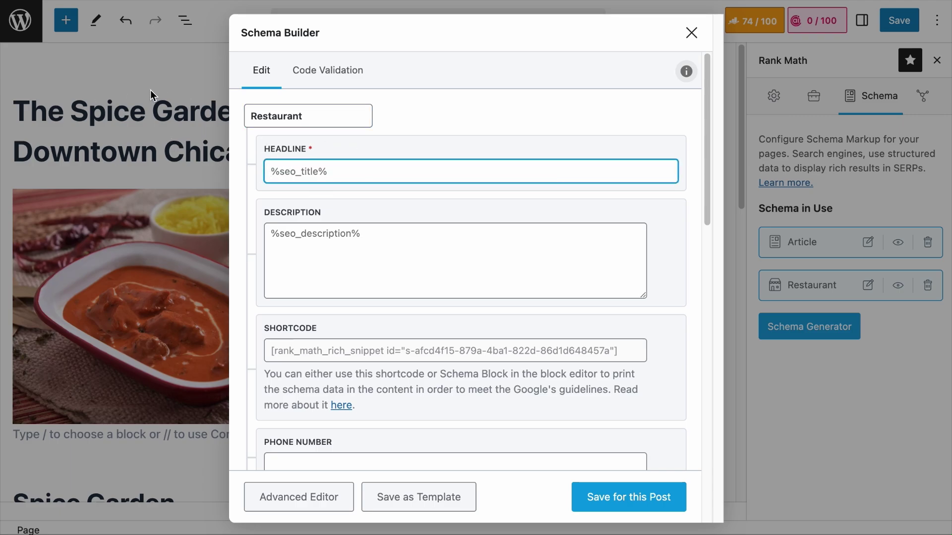
click(381, 253)
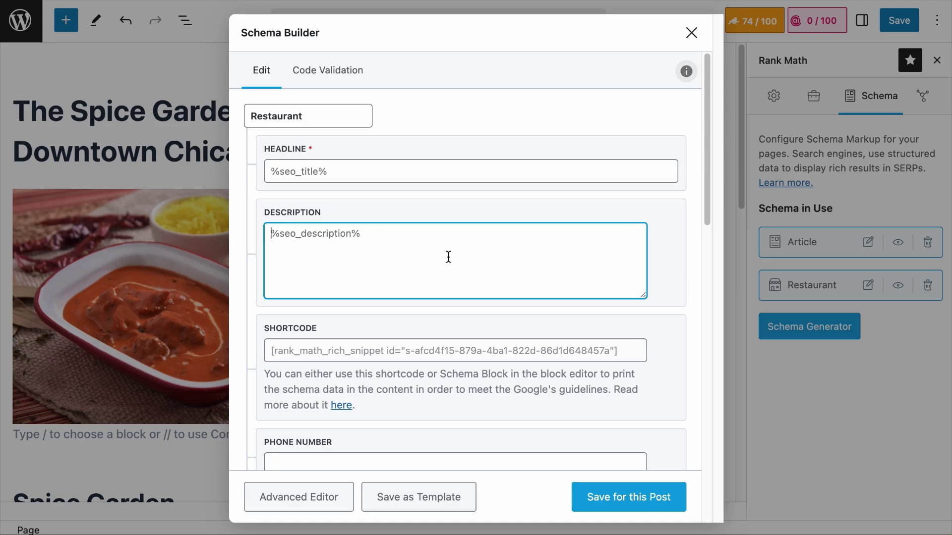
Enter the description starting 'The Spice Garden serves authentic Indian Cuisine in Chicago's downtown'
text(The Spice Garden se)
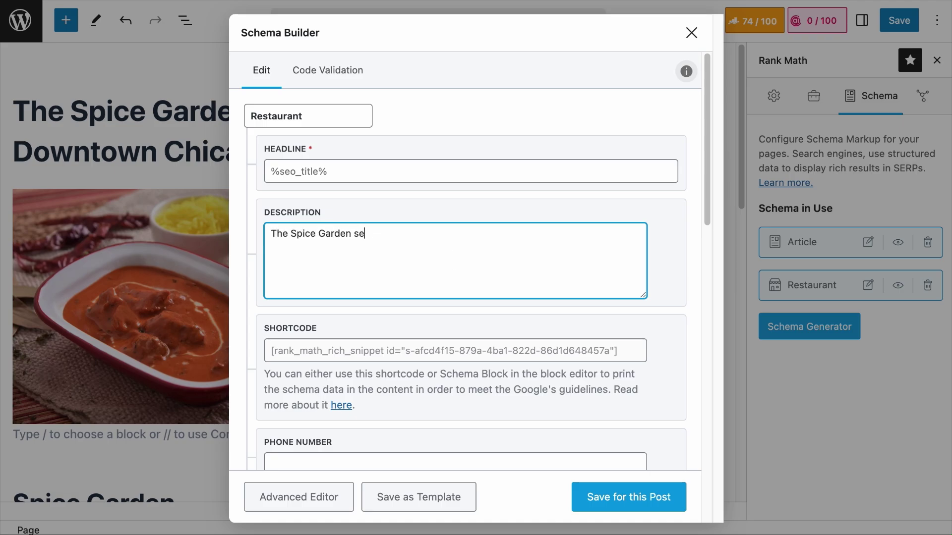
text(rves authentic Indian Cuisine )
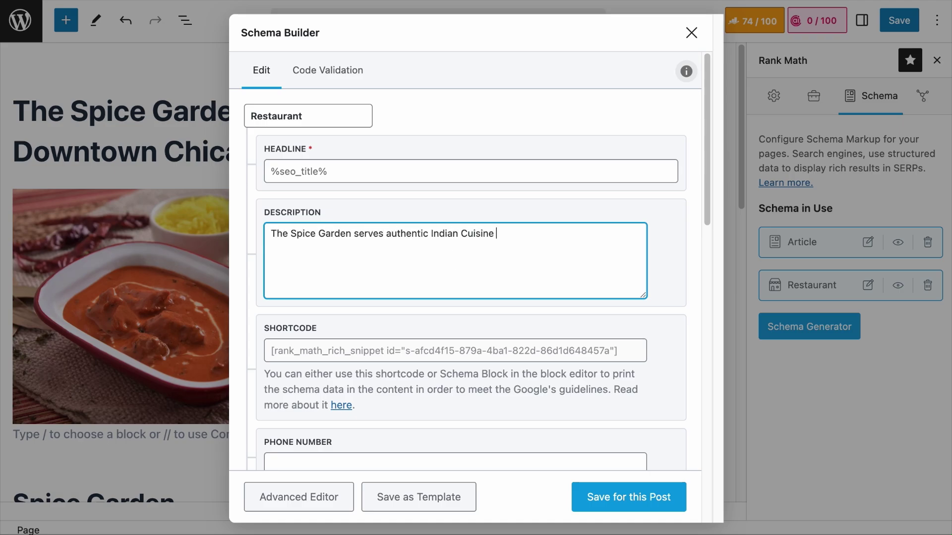
text(in Chicago's downtown, featuring)
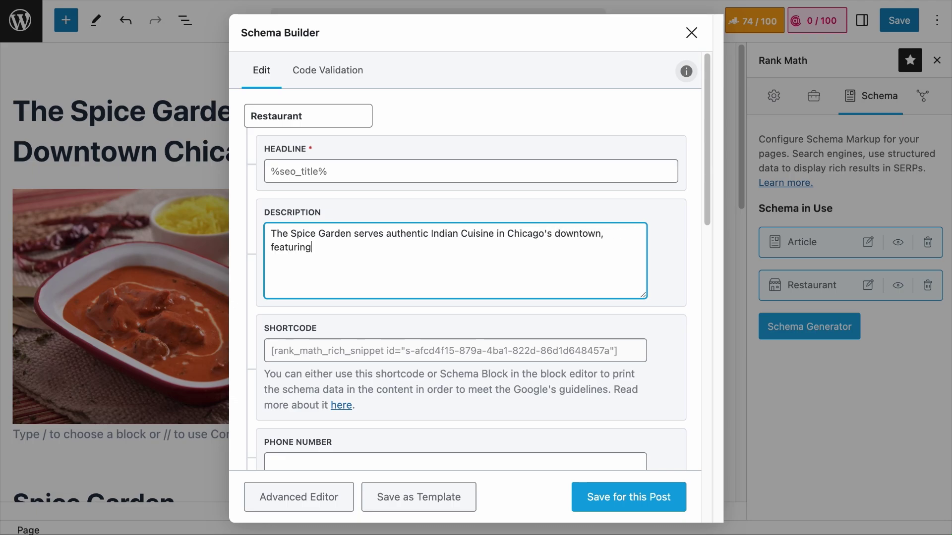
text( tandoori specialties, vegan op)
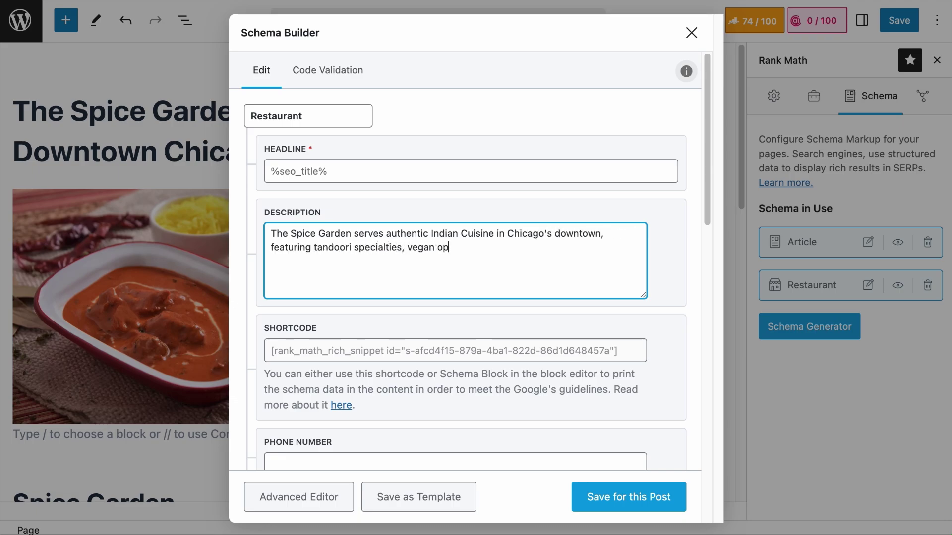
text(tions, and craft cocktails. A v)
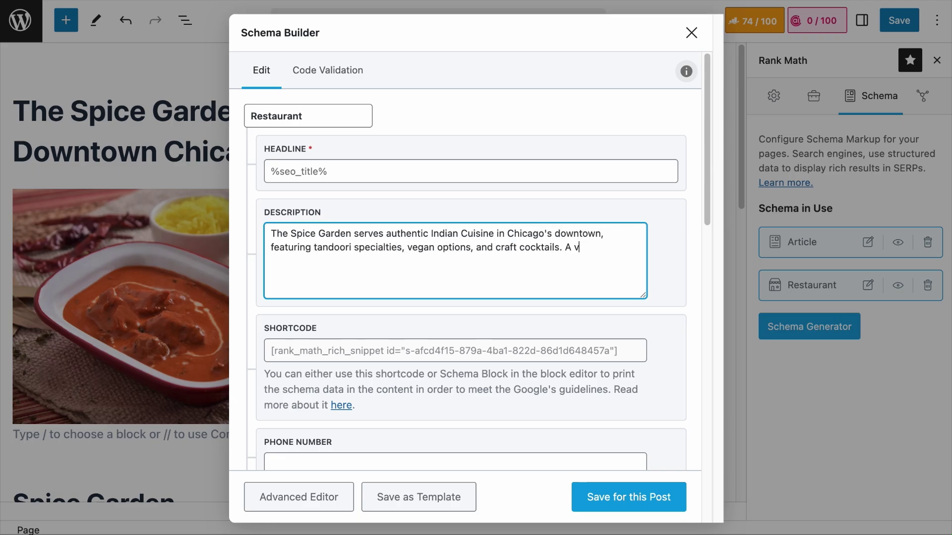
text(ibrant atmosphere perfect for dates )
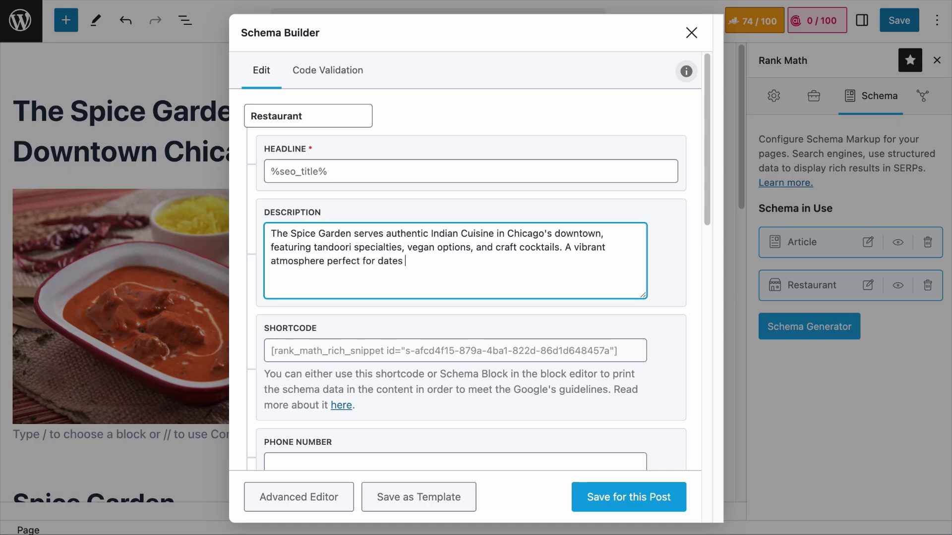
text(or group dining.)
drag(516, 264, 275, 189)
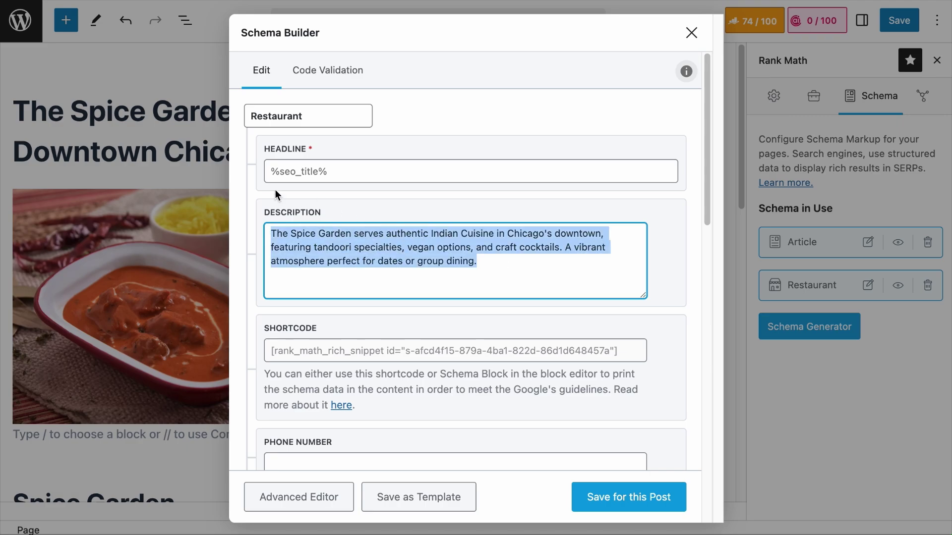
click(312, 204)
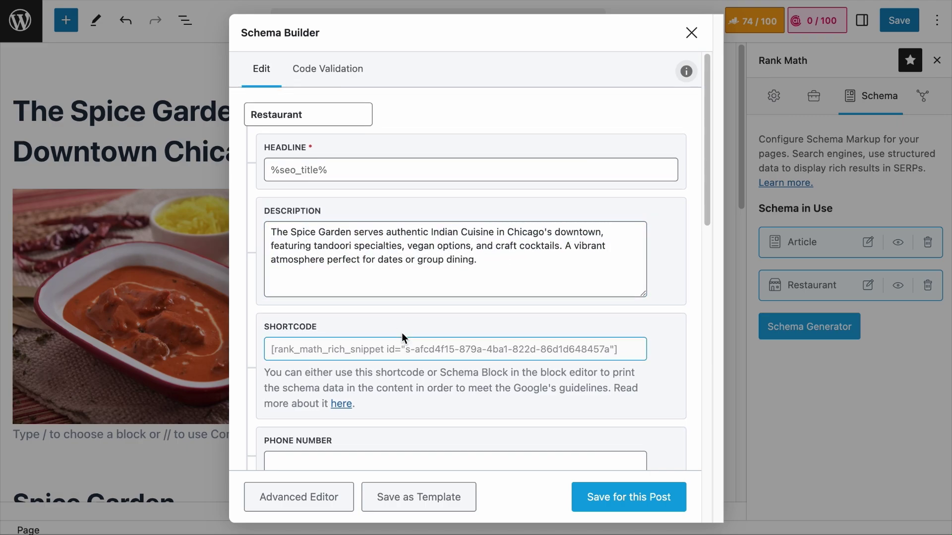
scroll(365, 231, down, 2)
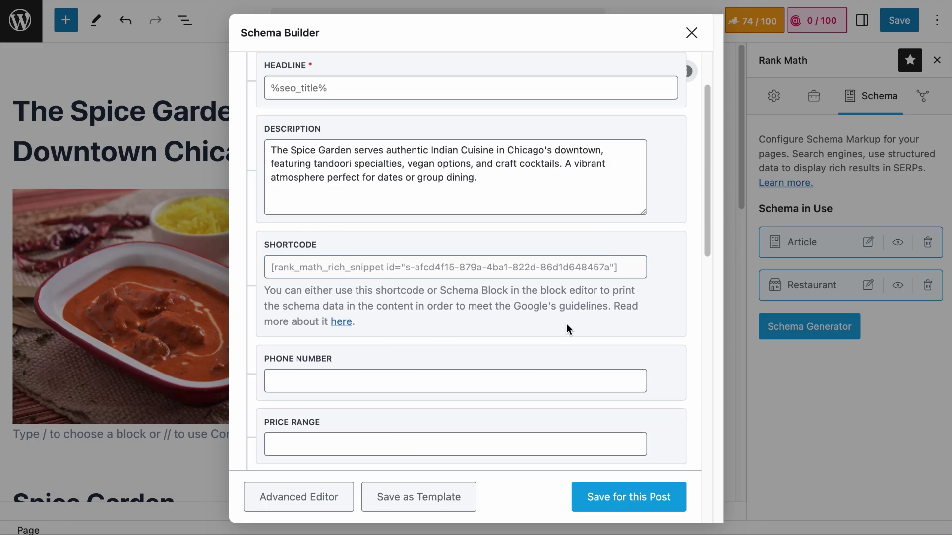
scroll(566, 323, down, 10)
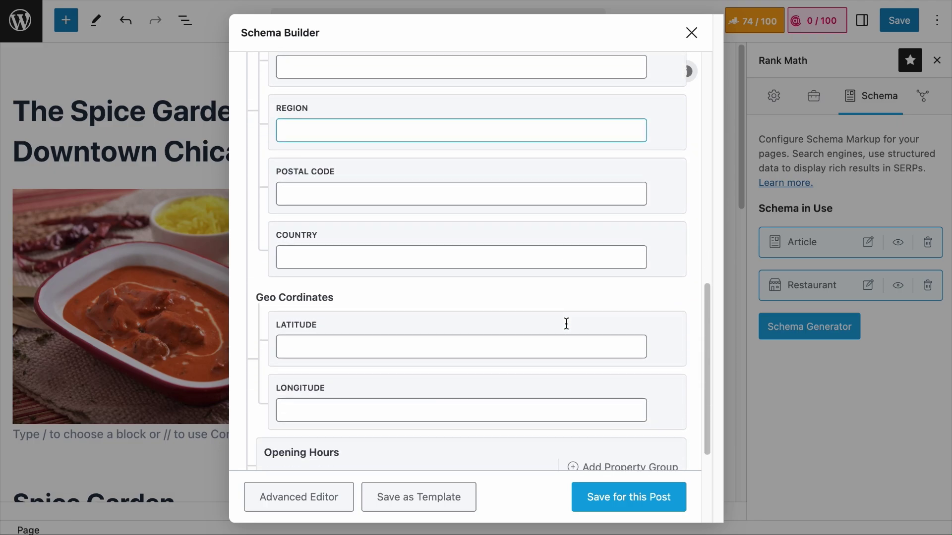
scroll(566, 324, up, 10)
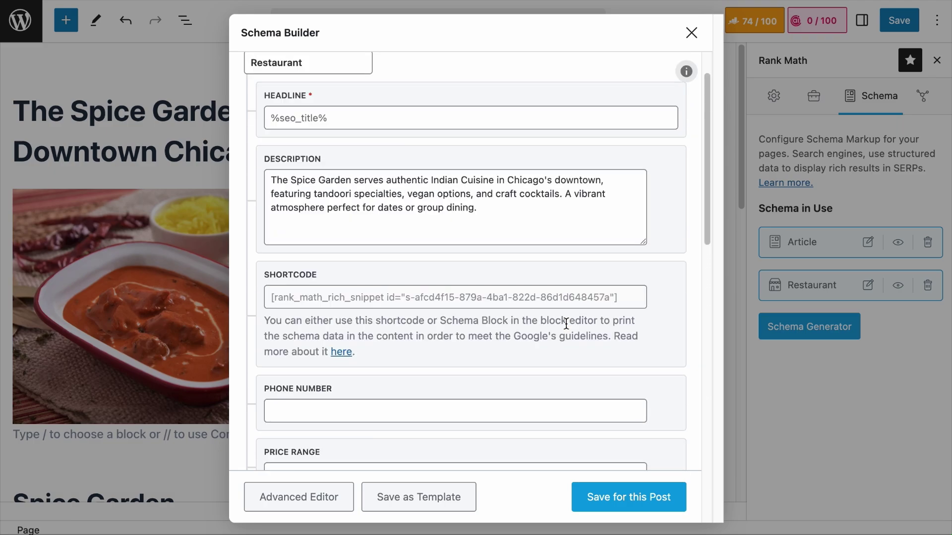
scroll(566, 324, down, 5)
Paste the restaurant's phone number into the Phone Number field
click(409, 163)
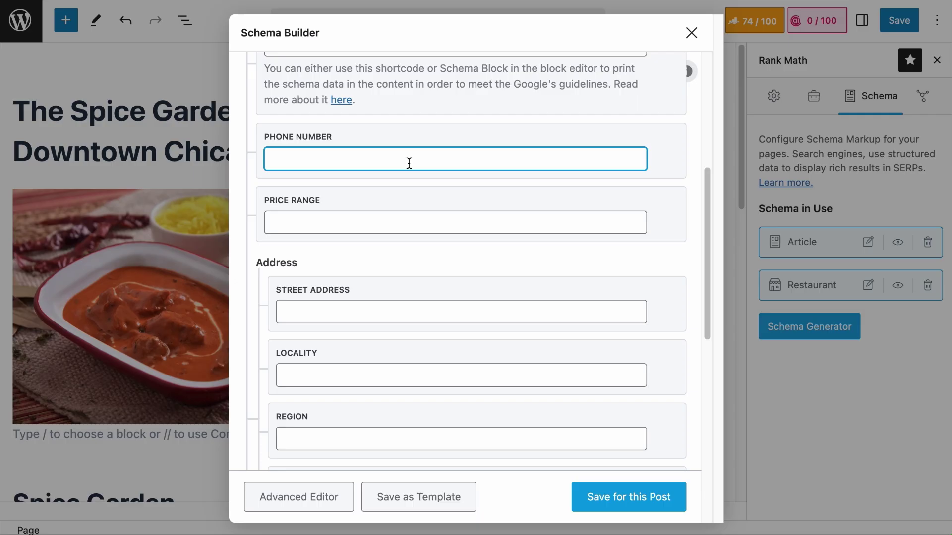
key(ctrl+v)
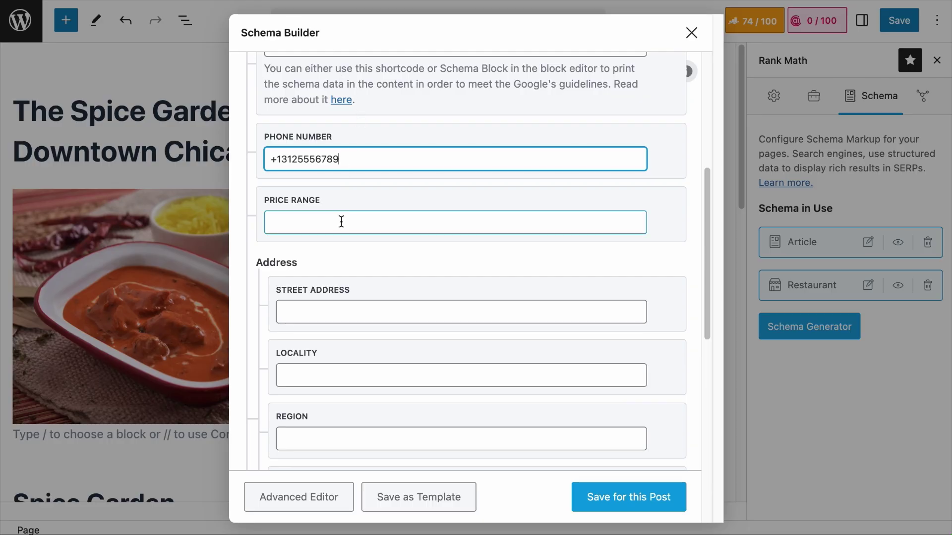
click(345, 233)
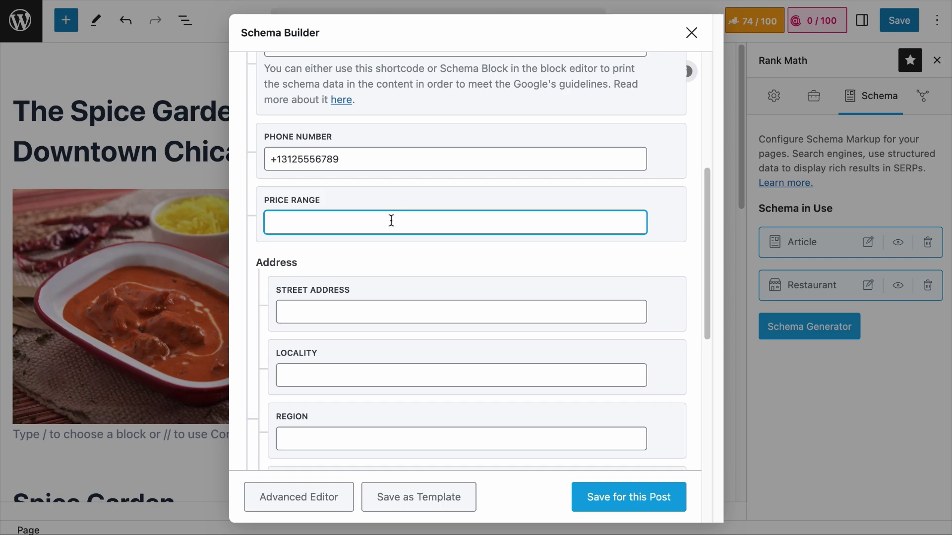
Enter dollar signs in Price Range and trim the value down to $$
text($)
drag(374, 223, 218, 228)
key(BackSpace)
text($)
text($)
text($)
text($)
key(BackSpace)
key(BackSpace)
Enter the street address, locality Chicago, region Illinois and the postal code
scroll(320, 240, down, 5)
click(326, 220)
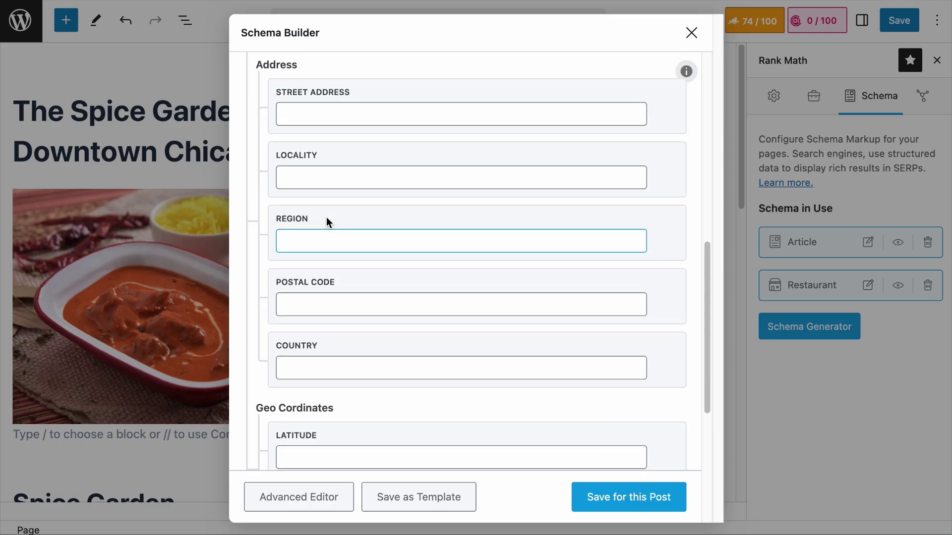
click(365, 379)
click(332, 180)
key(shift+Tab)
key(Tab)
key(Tab)
key(Tab)
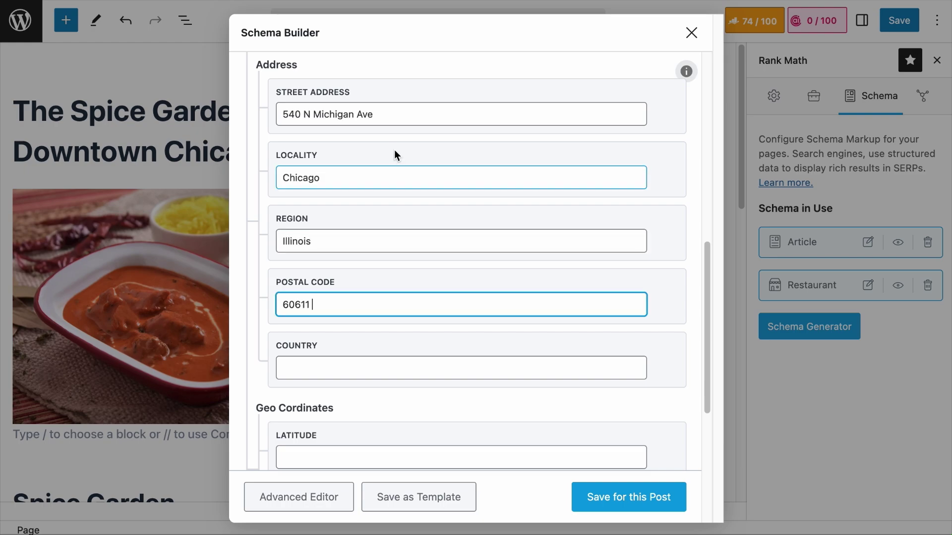
click(396, 368)
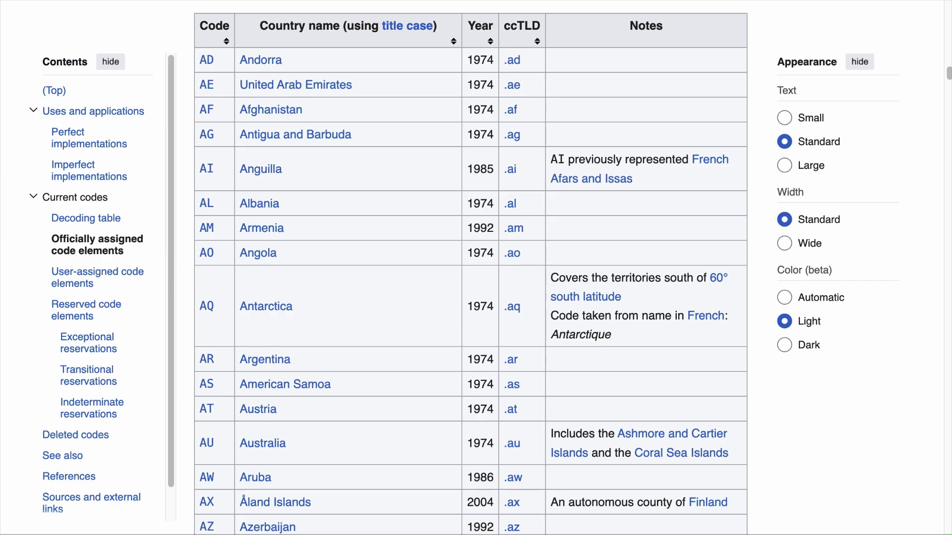
Search Wikipedia's ISO code table for Canada, Sweden, India, then United States
key(ctrl+f)
text(canada)
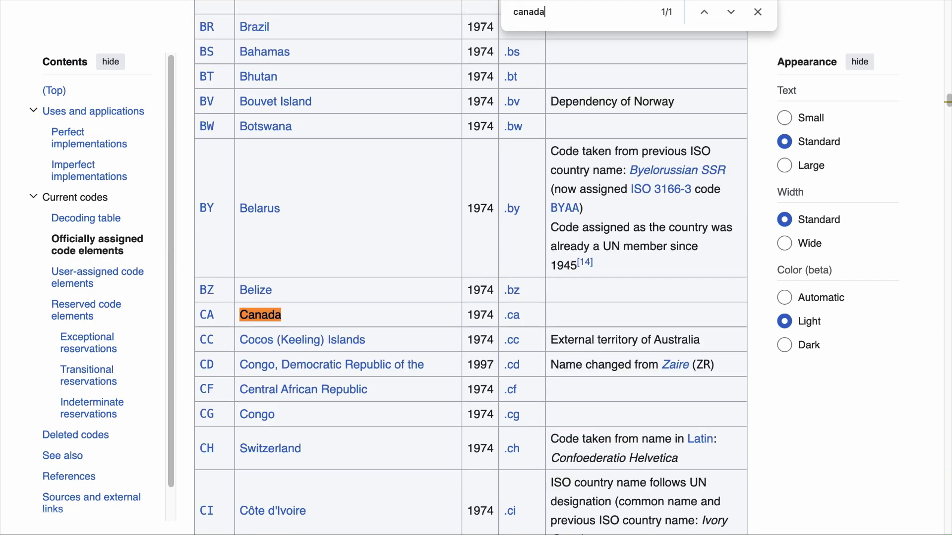
key(BackSpace)
key(BackSpace)
key(BackSpace)
key(BackSpace)
key(BackSpace)
key(BackSpace)
text(Sweden)
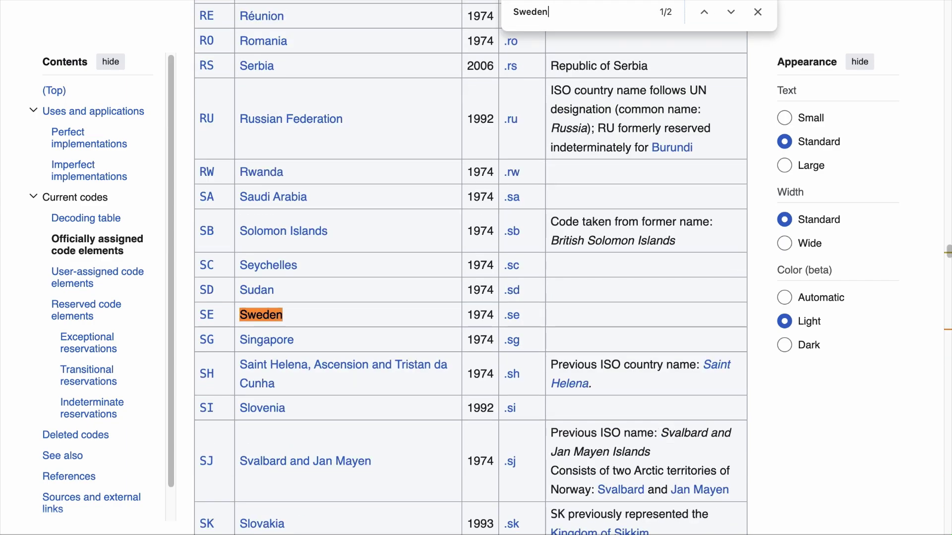
key(BackSpace)
key(BackSpace)
key(BackSpace)
key(BackSpace)
key(BackSpace)
key(BackSpace)
text(India)
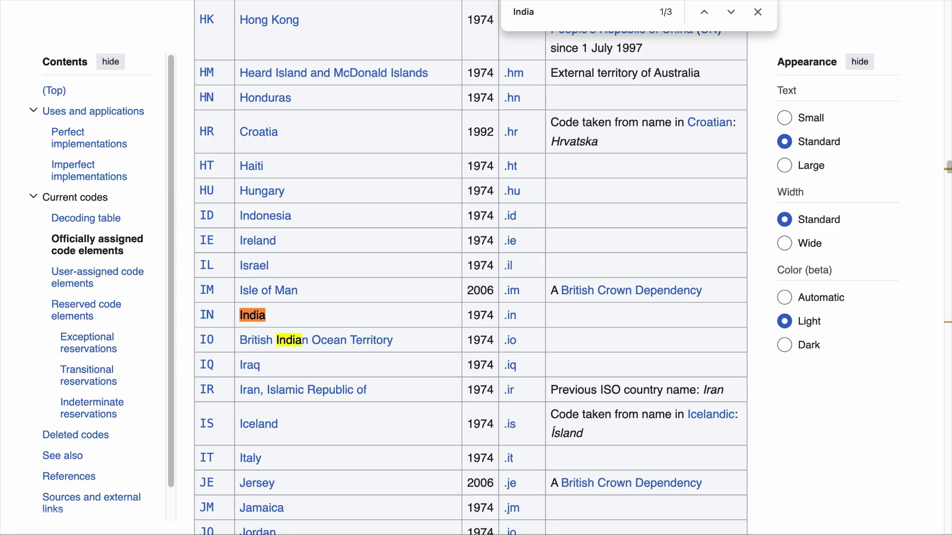
key(BackSpace)
key(BackSpace)
key(BackSpace)
key(BackSpace)
key(BackSpace)
text(United states)
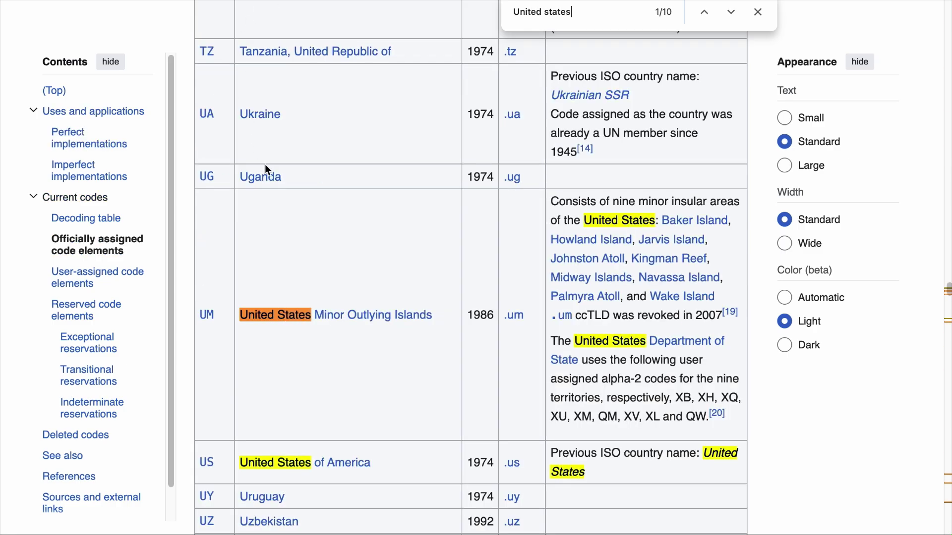
scroll(266, 169, down, 4)
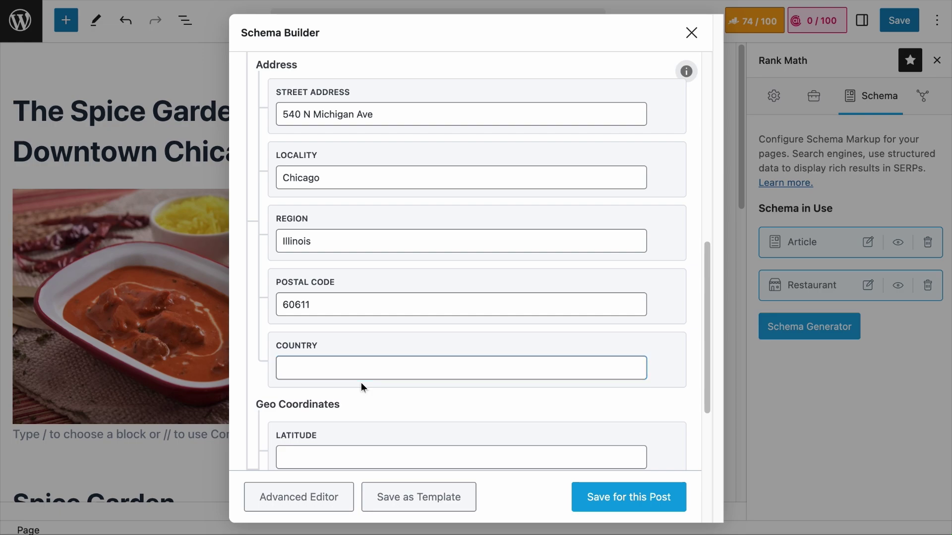
Enter US as the Restaurant schema's Country, then place the cursor in Latitude
click(361, 375)
text(US)
scroll(410, 372, down, 1)
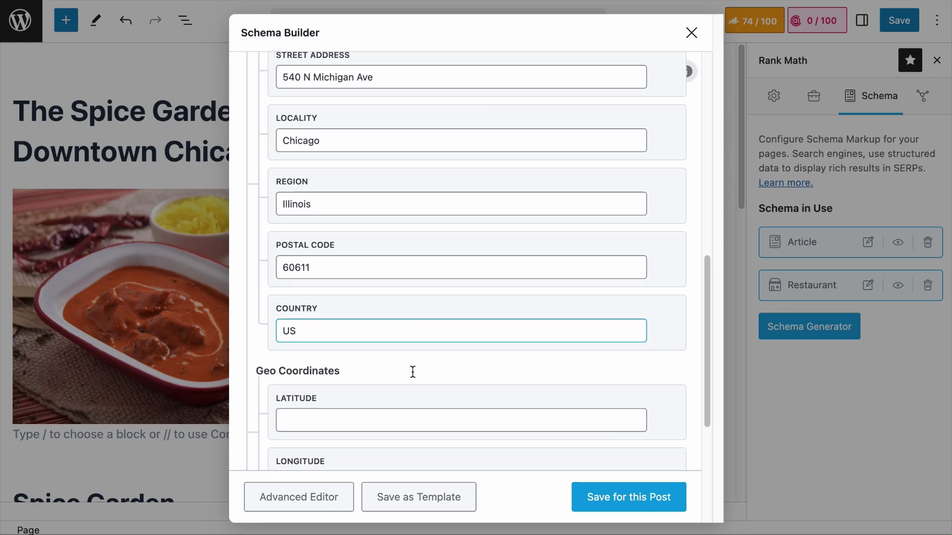
scroll(411, 372, down, 3)
click(500, 308)
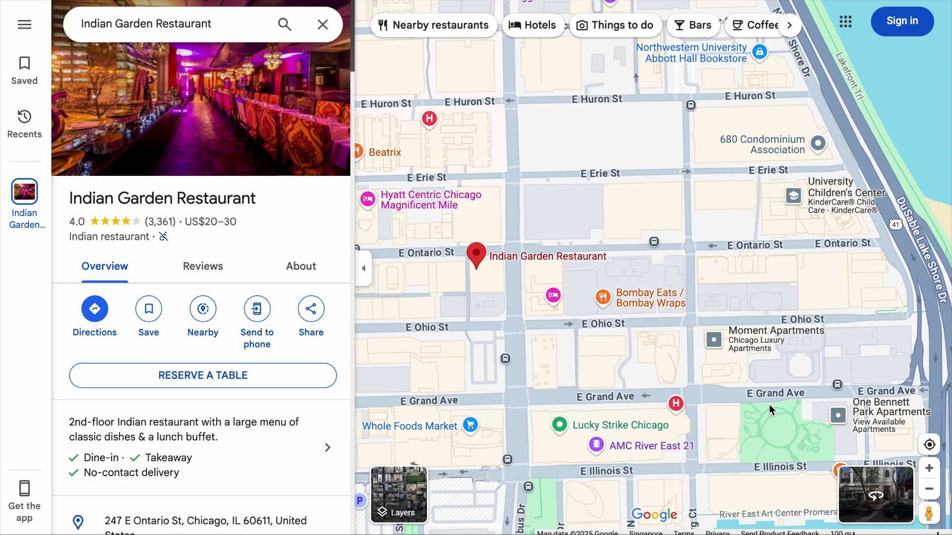
Copy the Indian Garden Restaurant pin's coordinates from Google Maps
right_click(473, 258)
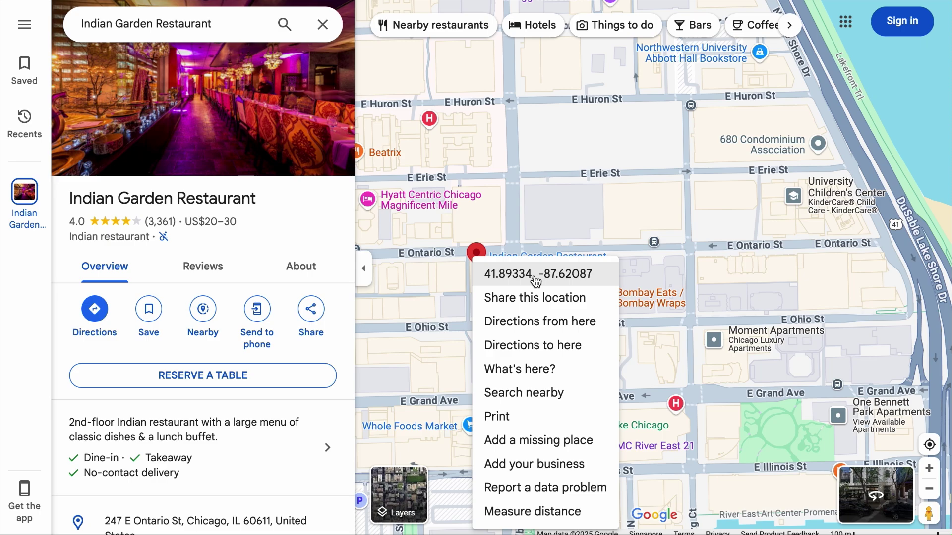
click(529, 278)
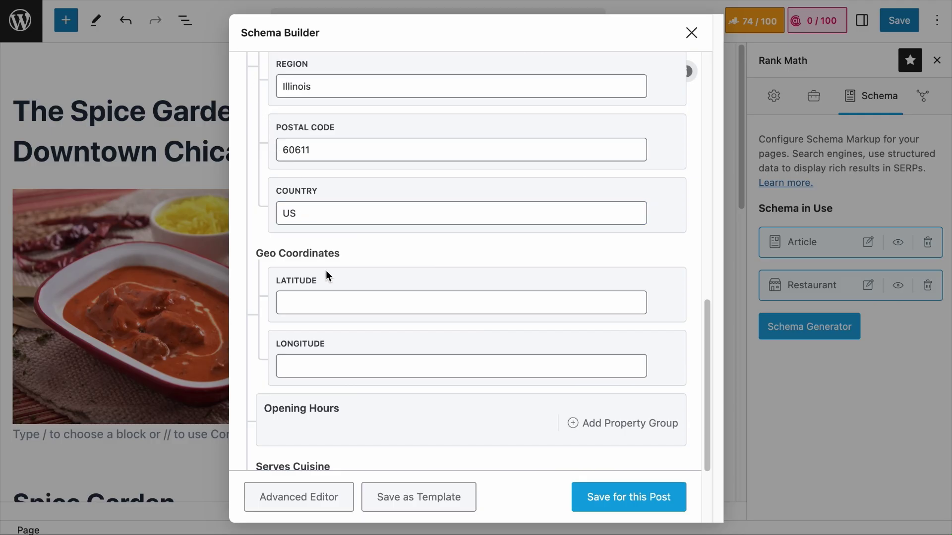
click(330, 297)
Split the pasted coordinates into Latitude 41.893343776210074 and Longitude -87.62086900859701
key(ctrl+v)
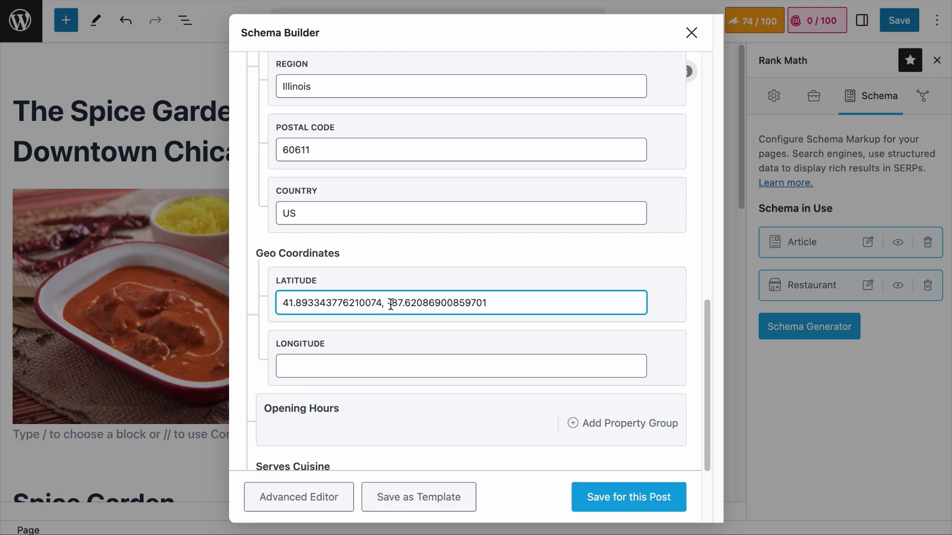
drag(385, 304, 585, 303)
key(BackSpace)
key(BackSpace)
click(507, 361)
key(ctrl+v)
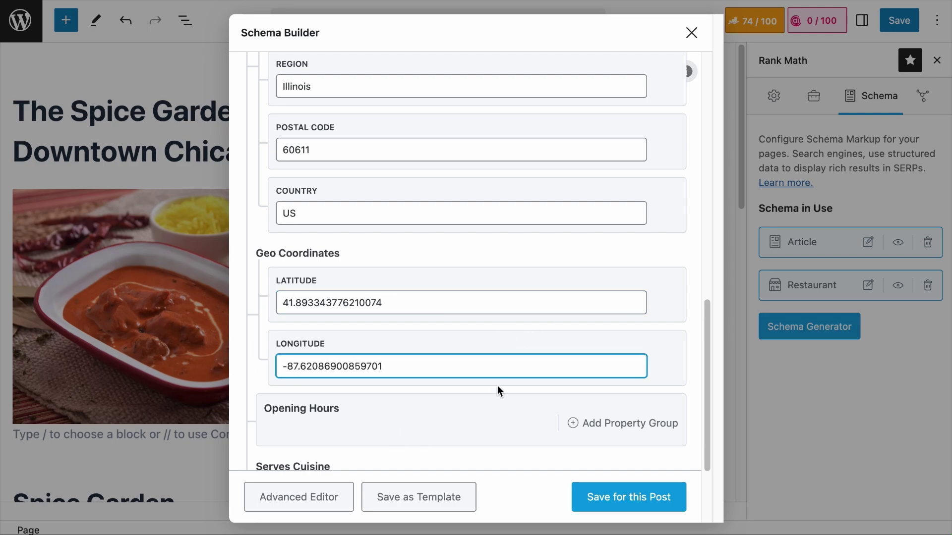
scroll(497, 386, down, 3)
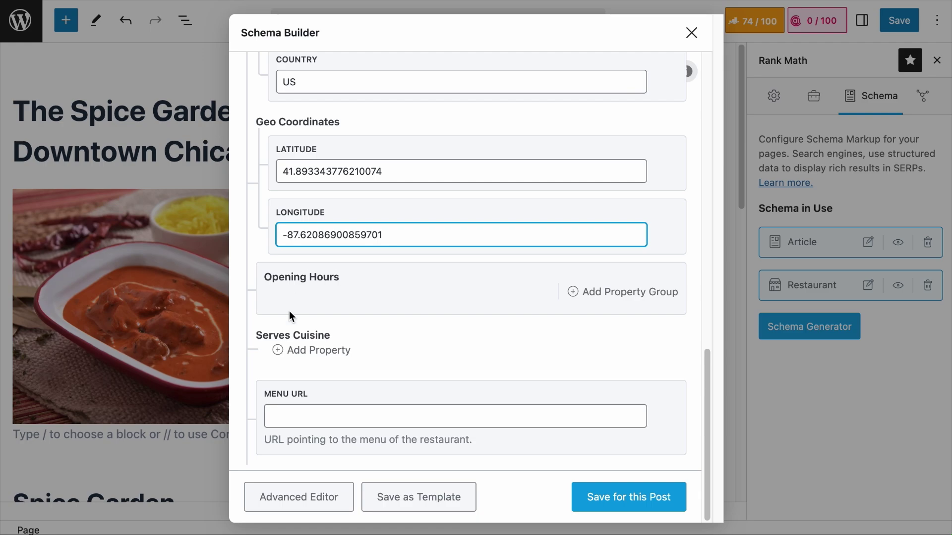
Add an opening-hours group with Tuesday through Sunday ticked and Monday closed
click(632, 293)
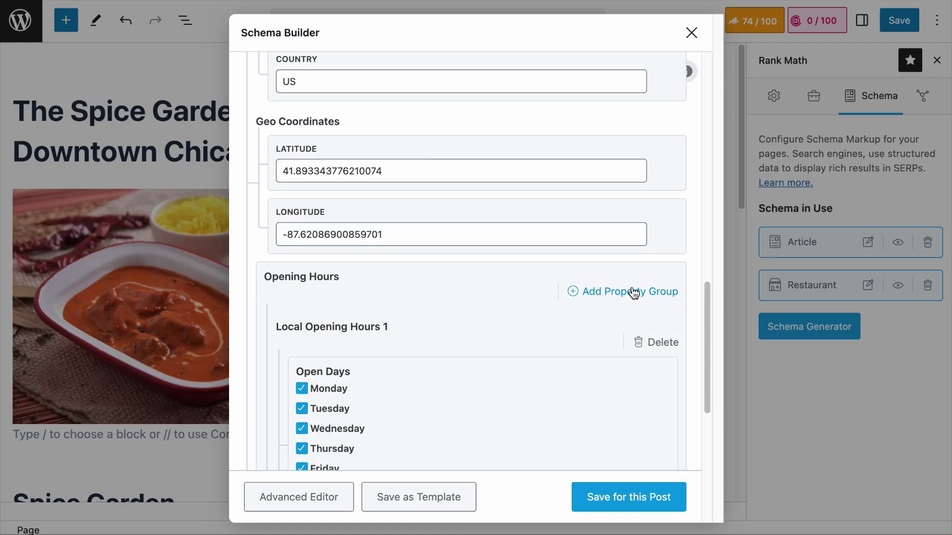
scroll(633, 290, down, 4)
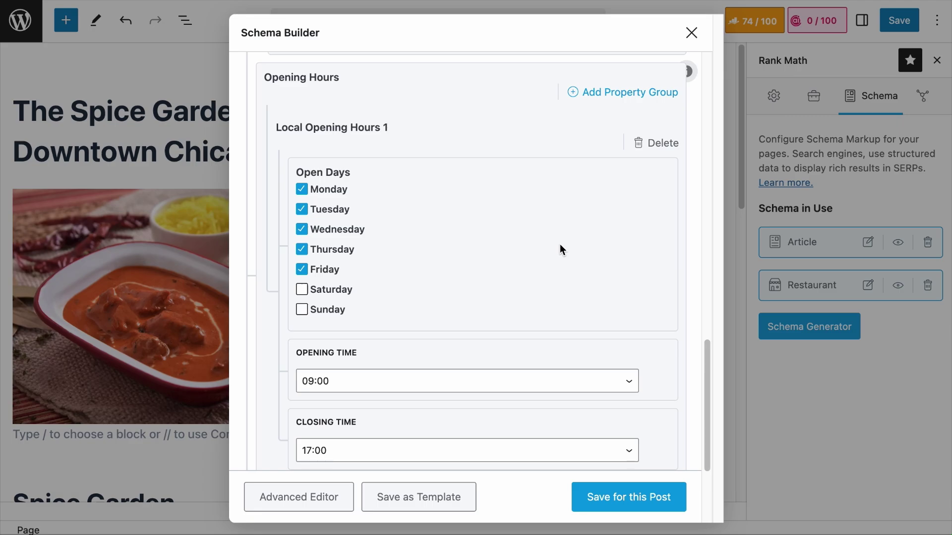
click(301, 189)
click(301, 291)
click(301, 310)
scroll(350, 318, down, 3)
Set the first opening-hours group to 10:00–14:00
click(382, 228)
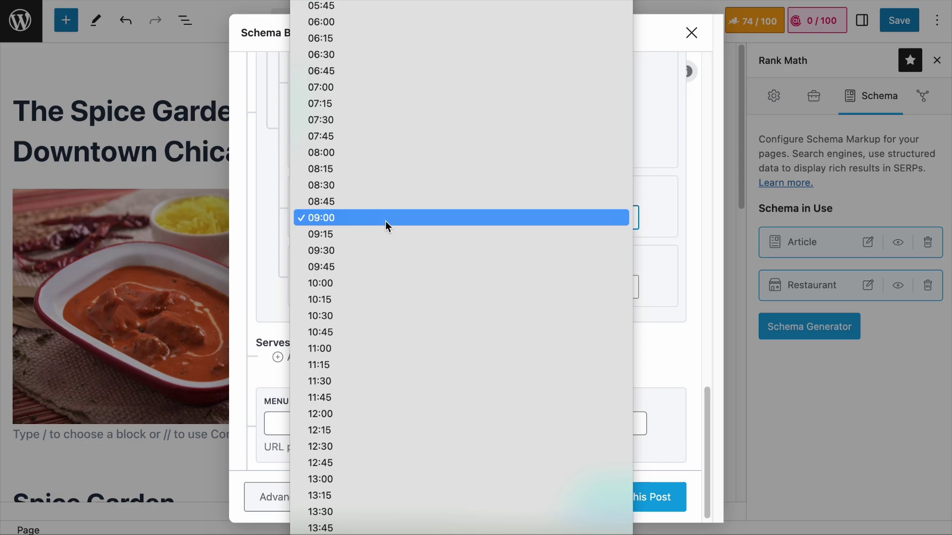
key(Escape)
click(379, 285)
scroll(376, 322, down, 2)
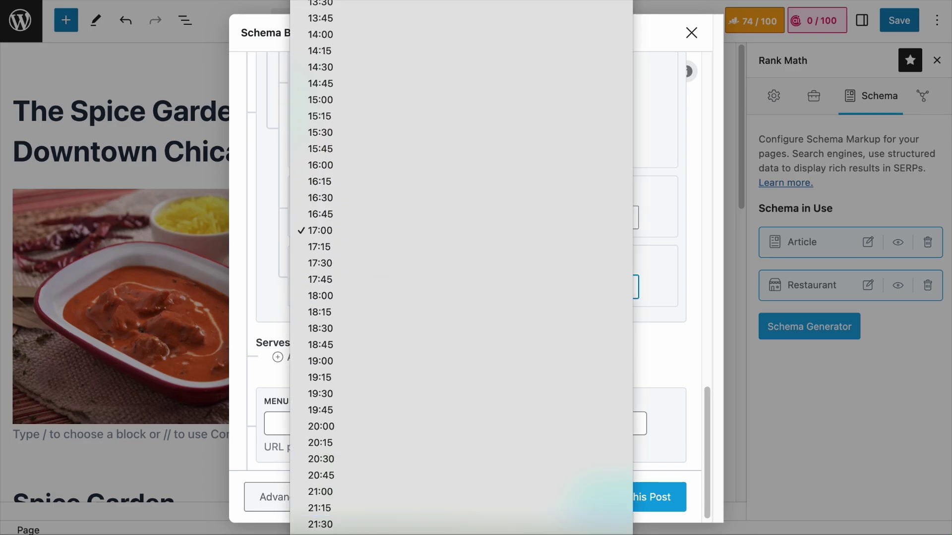
scroll(411, 322, down, 3)
click(411, 323)
scroll(412, 322, up, 2)
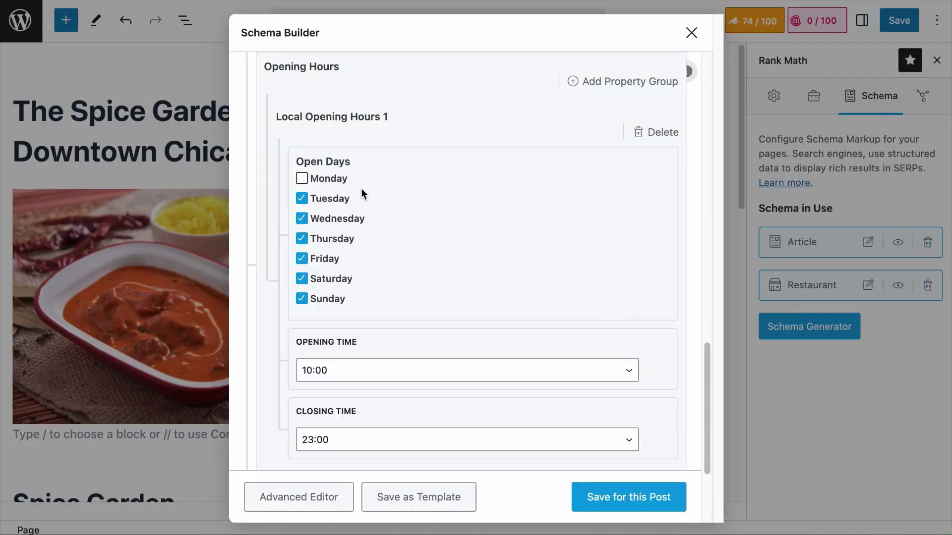
scroll(503, 290, down, 2)
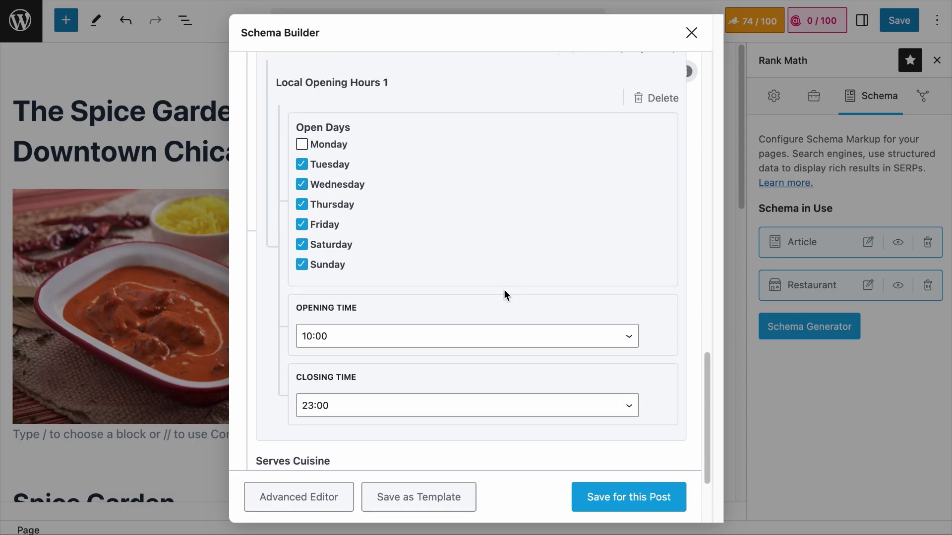
click(409, 411)
scroll(426, 317, up, 10)
click(428, 353)
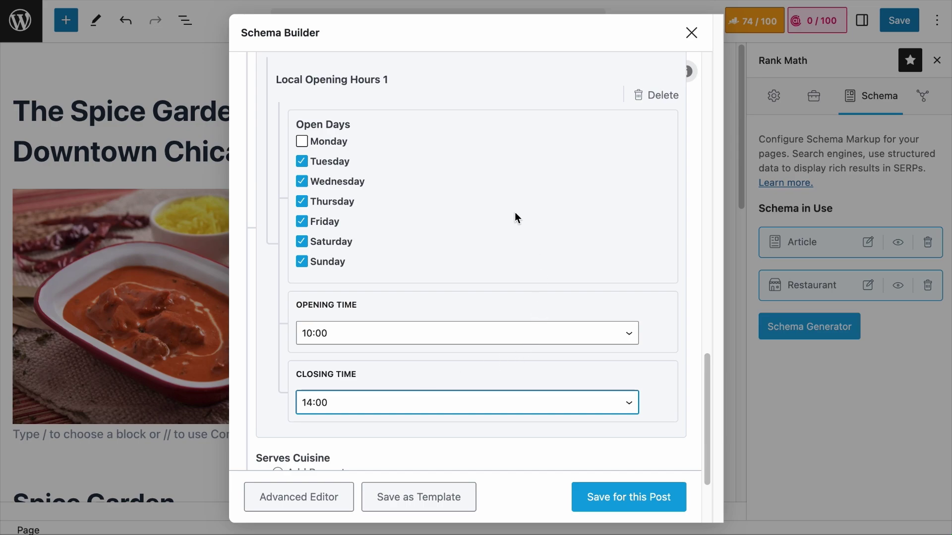
scroll(515, 209, up, 2)
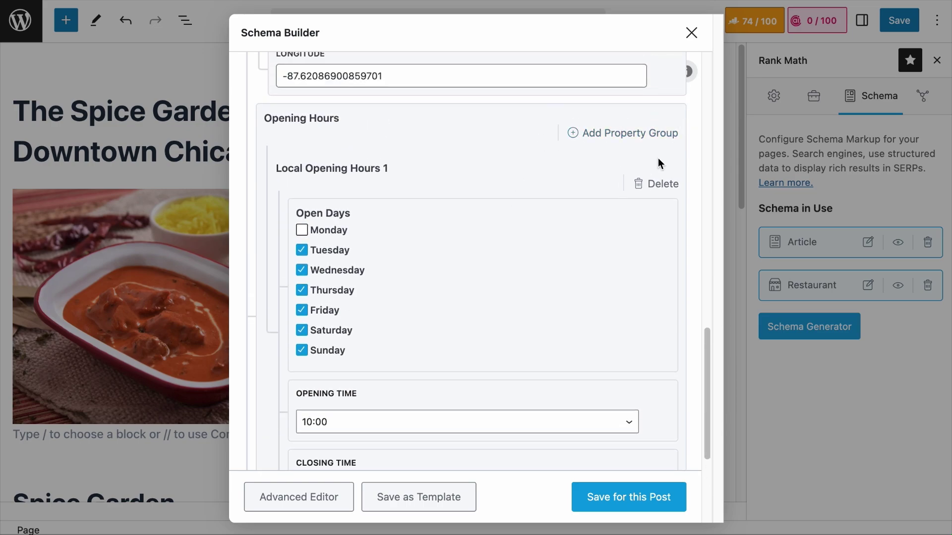
Add a second opening-hours group with Tuesday through Sunday ticked
click(585, 136)
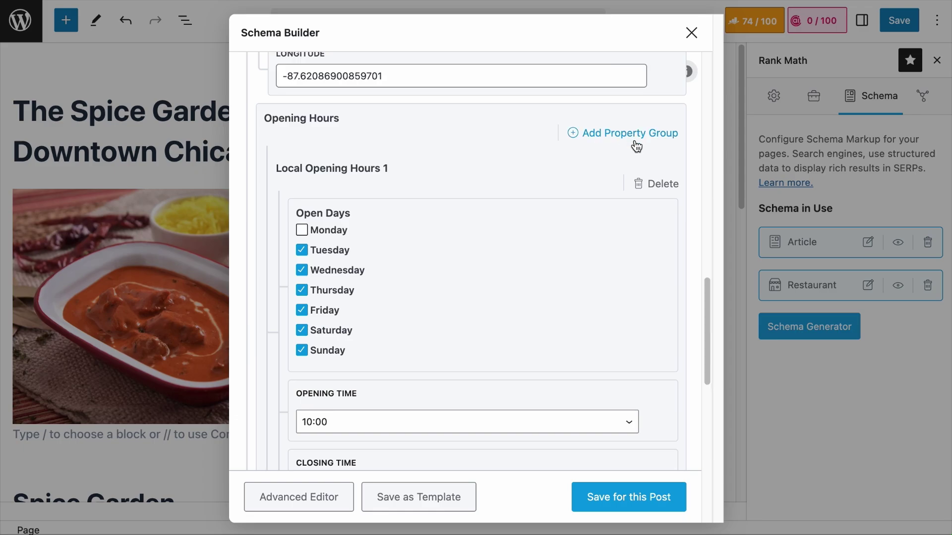
scroll(579, 237, down, 8)
scroll(579, 236, down, 2)
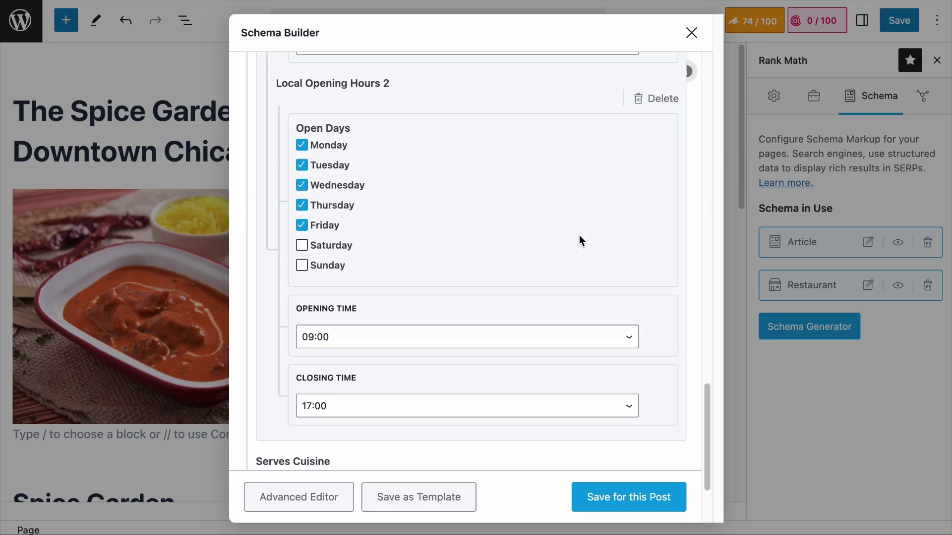
click(302, 145)
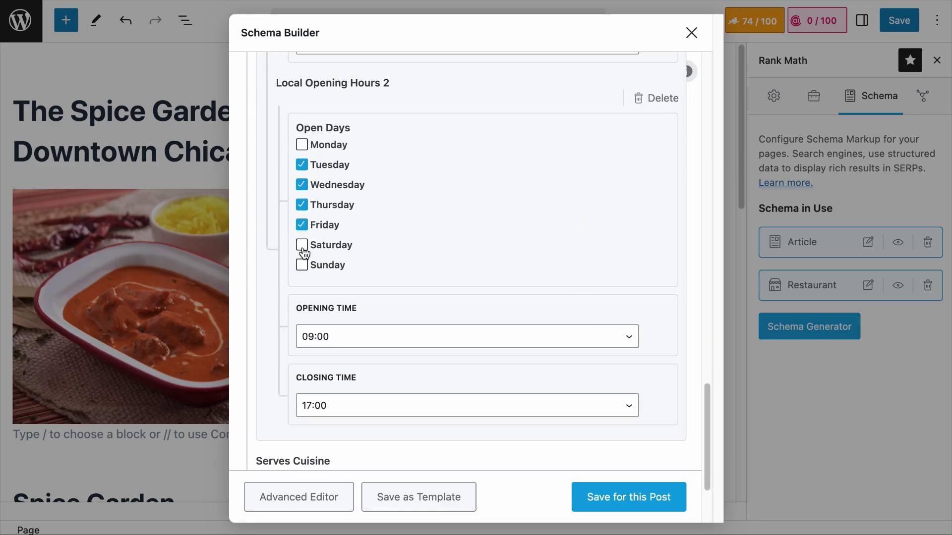
click(301, 245)
click(301, 265)
Set the second opening-hours group to 18:00–23:00
click(416, 347)
scroll(414, 339, down, 10)
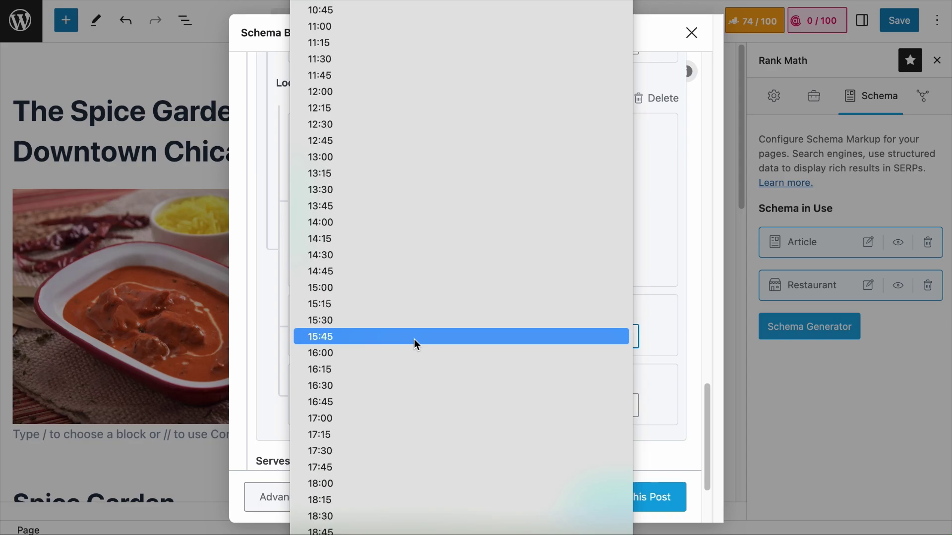
click(408, 415)
click(409, 412)
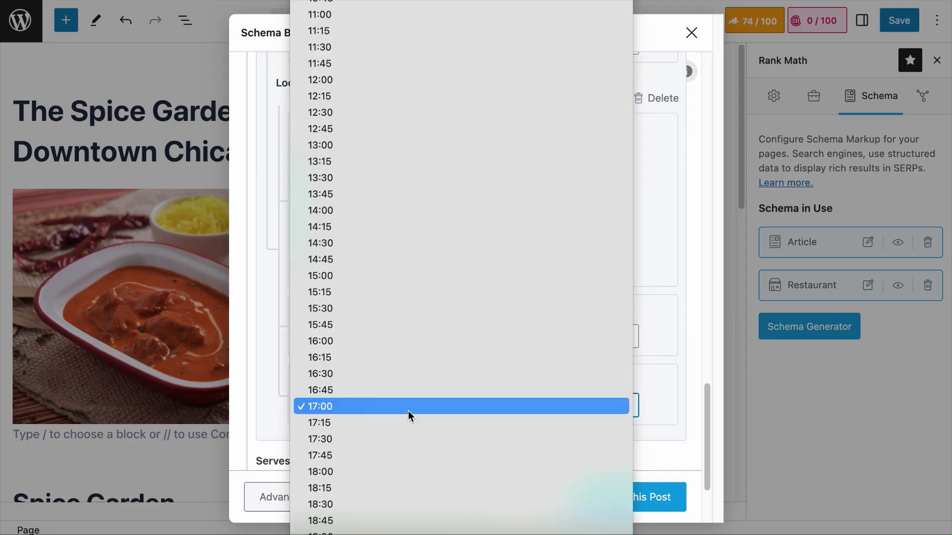
scroll(392, 496, down, 4)
click(388, 508)
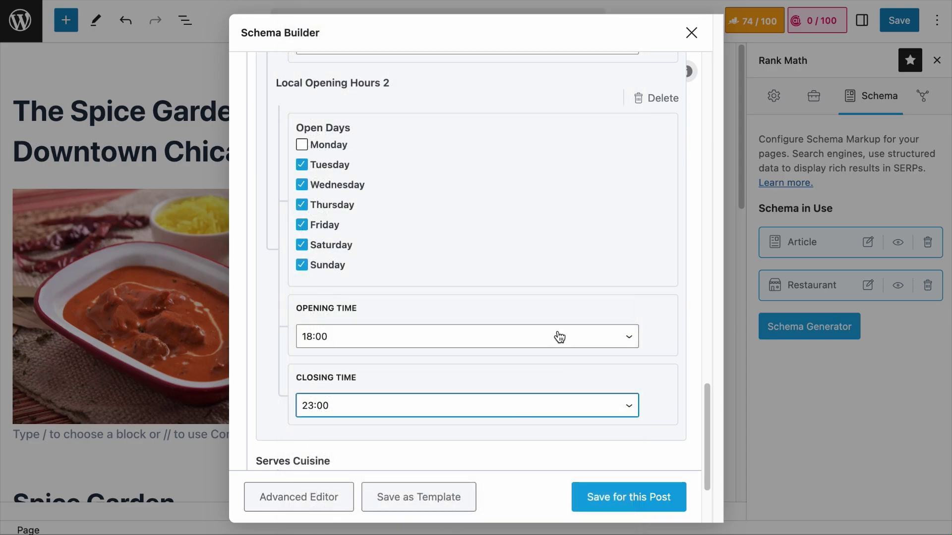
scroll(557, 332, up, 3)
scroll(557, 331, up, 4)
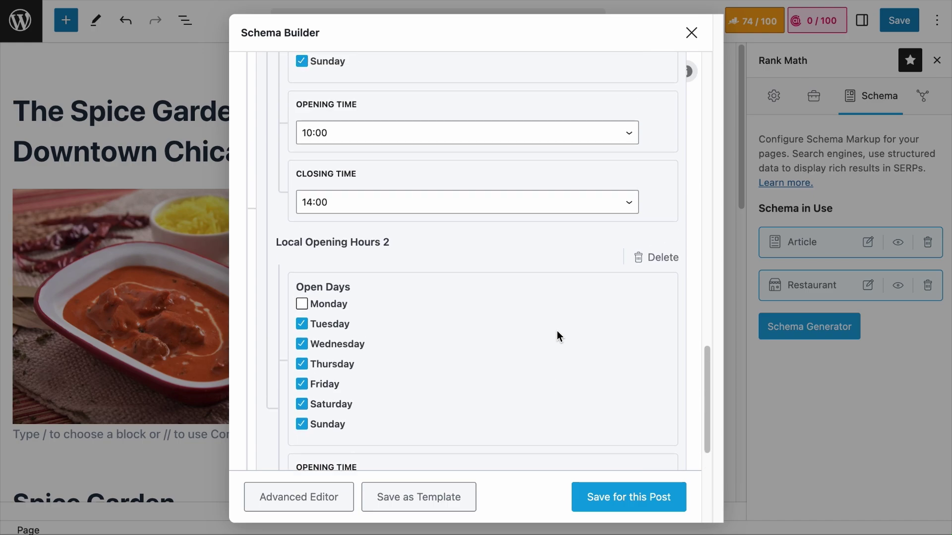
scroll(558, 333, up, 2)
Save the Restaurant schema to the post, then reopen it in the Schema Builder
click(629, 497)
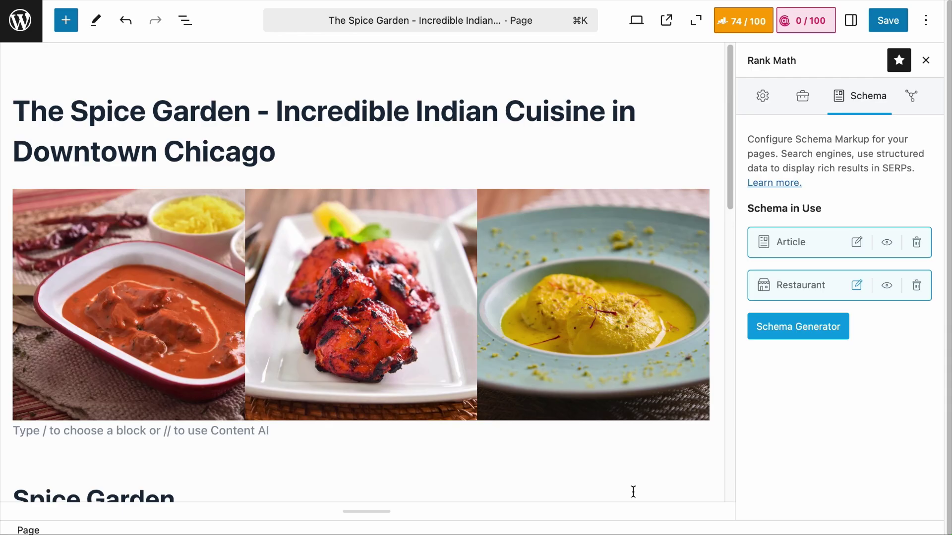
scroll(618, 481, down, 15)
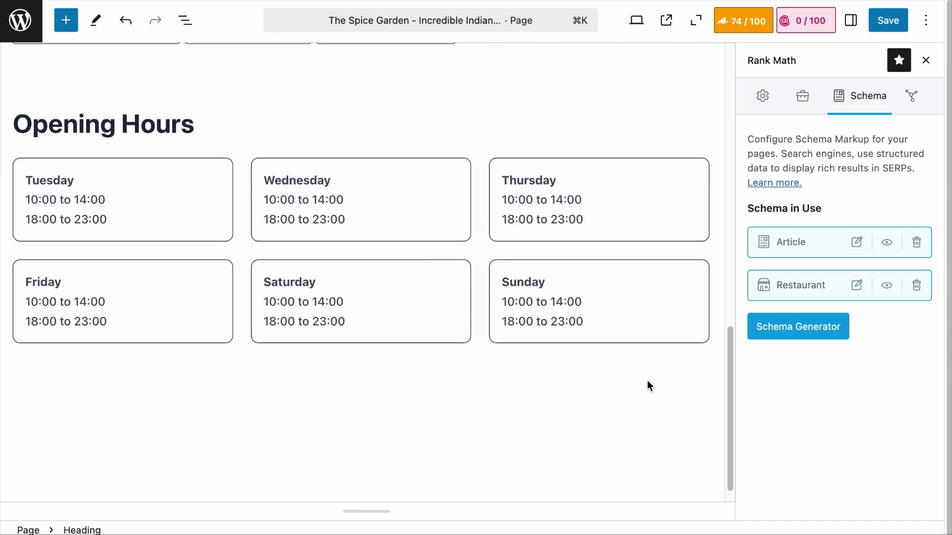
click(861, 293)
scroll(618, 329, down, 15)
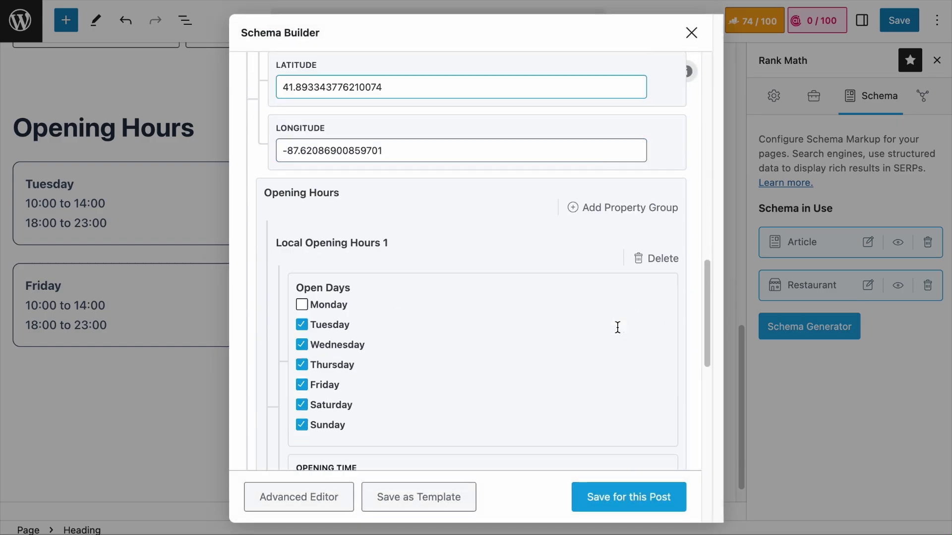
scroll(617, 331, down, 7)
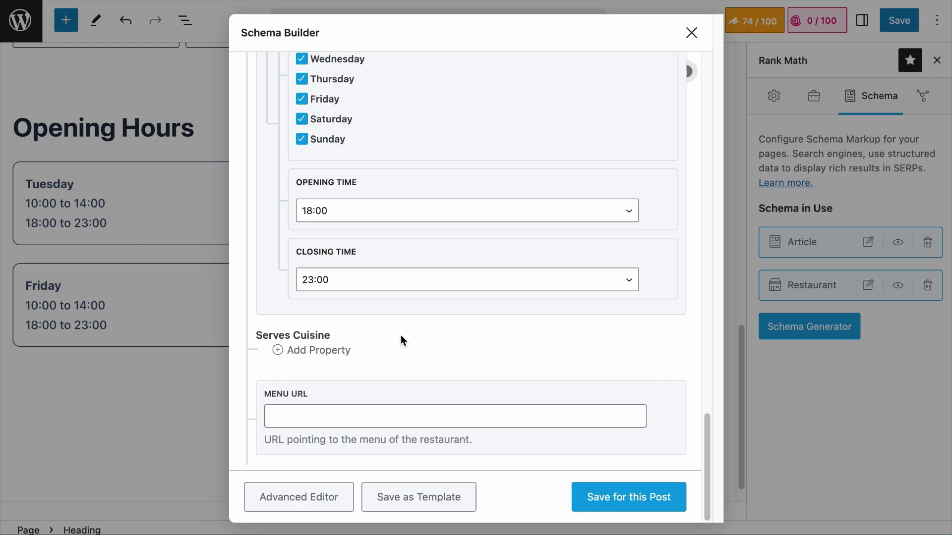
Add a Serves Cuisine entry for Indian
click(336, 353)
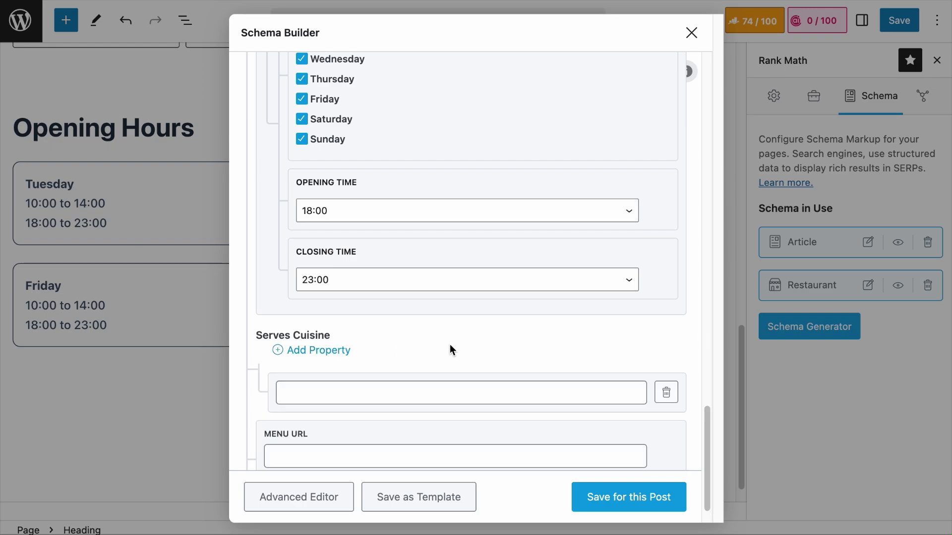
click(452, 386)
text(Indian)
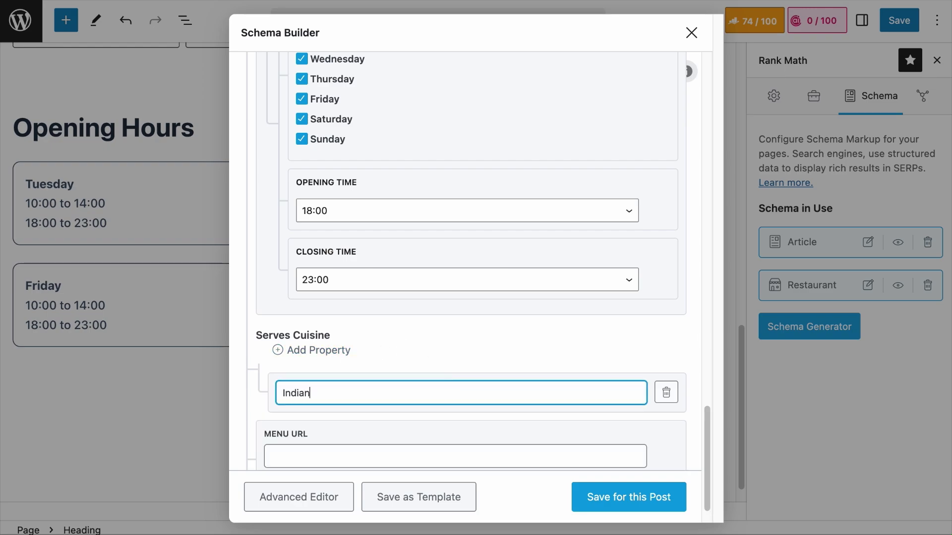
scroll(483, 388, down, 1)
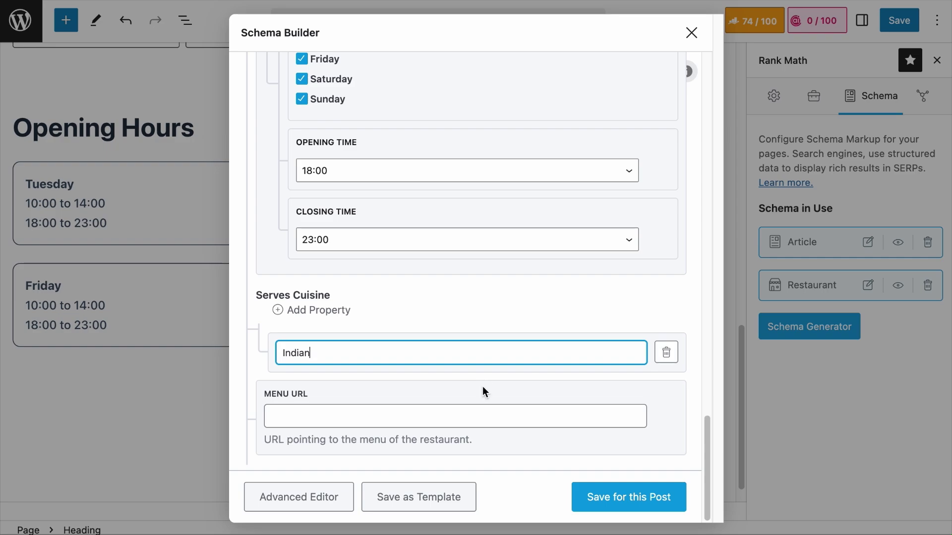
Add a second cuisine entry, replacing Italian with Thai
click(323, 310)
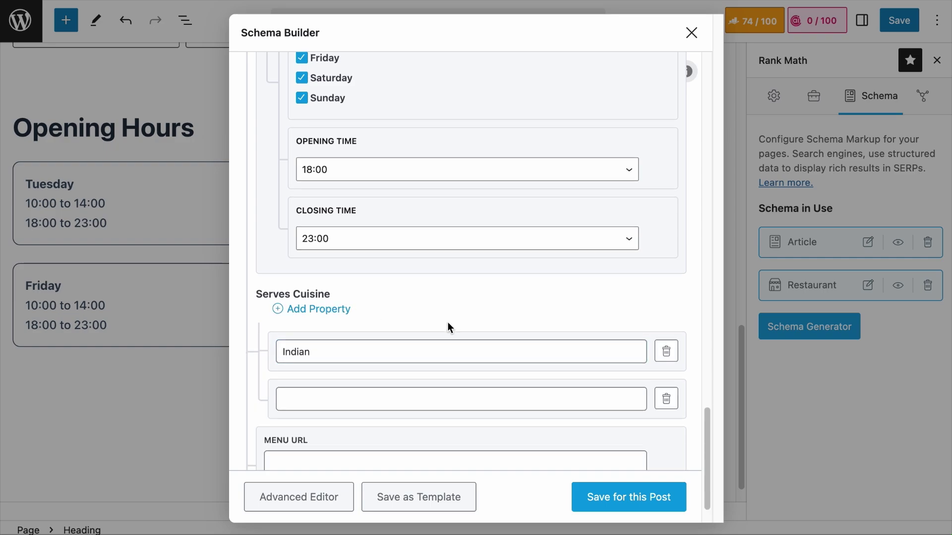
scroll(447, 323, down, 1)
click(439, 355)
text(Italian)
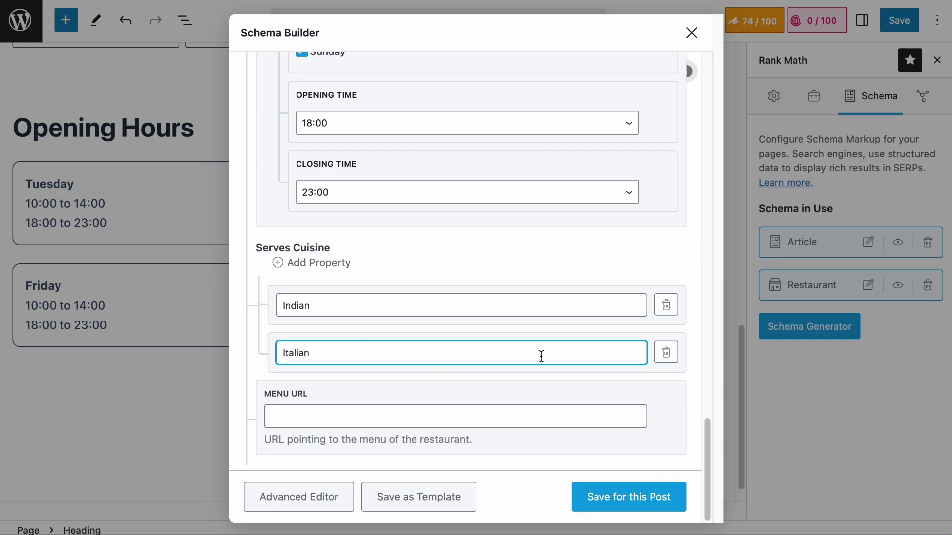
drag(333, 352, 257, 353)
key(BackSpace)
text(Thai)
Delete the Thai cuisine entry, leaving only Indian
click(665, 353)
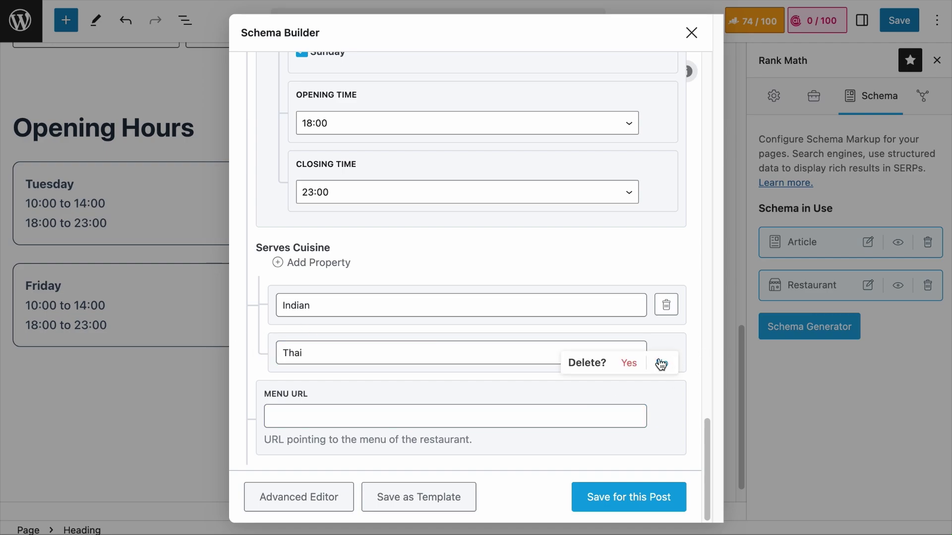
click(629, 364)
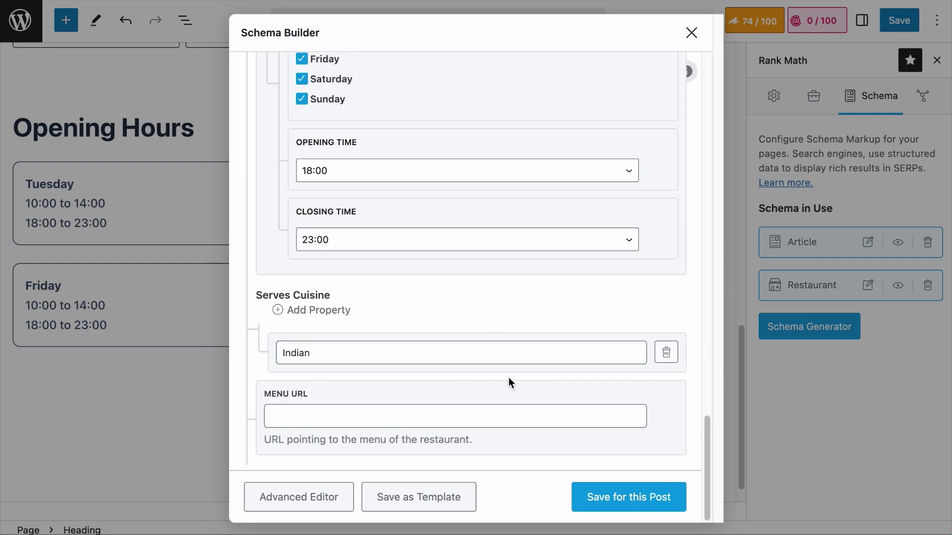
click(442, 426)
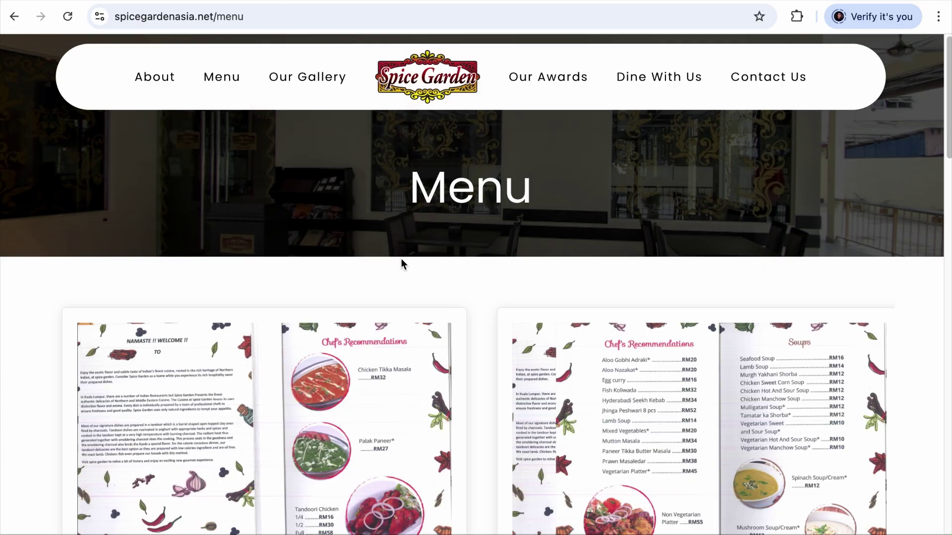
scroll(399, 263, down, 5)
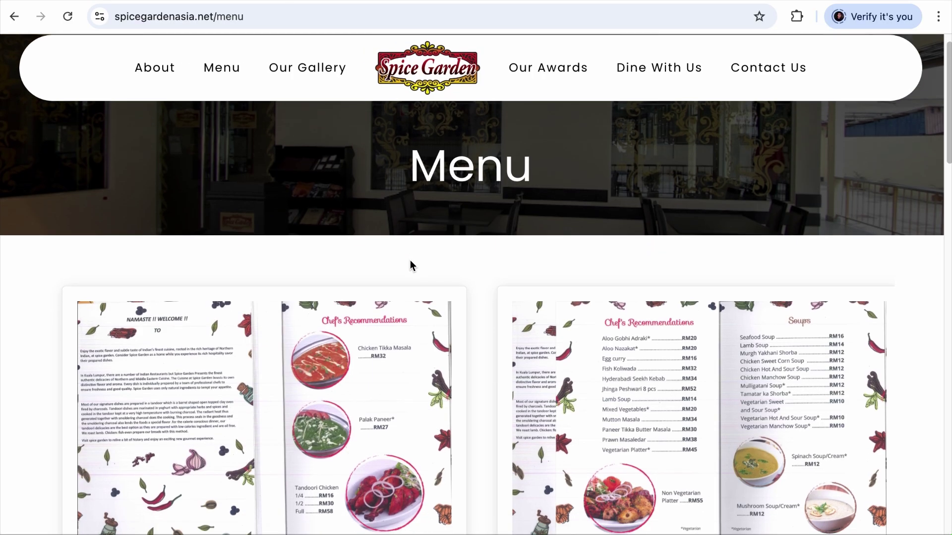
scroll(410, 266, down, 5)
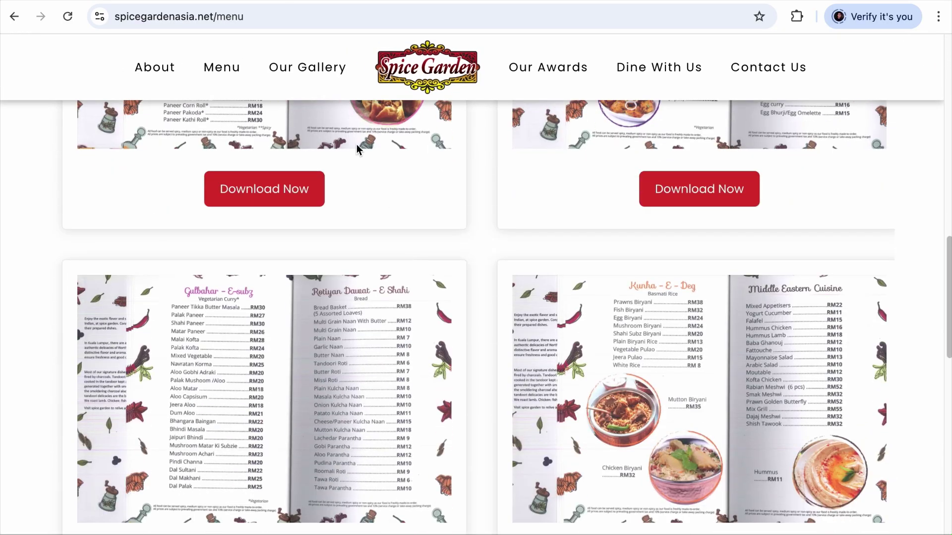
click(226, 16)
right_click(227, 16)
click(277, 113)
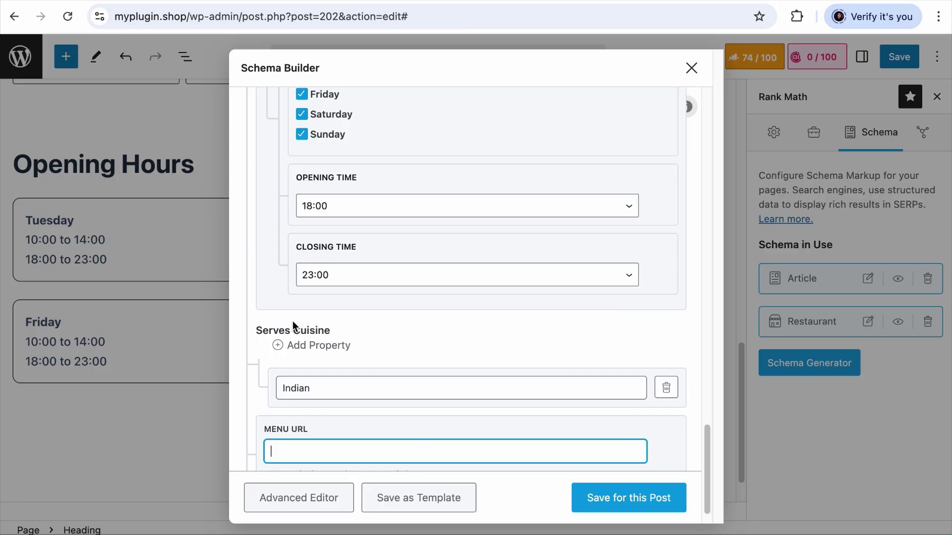
key(ctrl+v)
scroll(416, 340, down, 1)
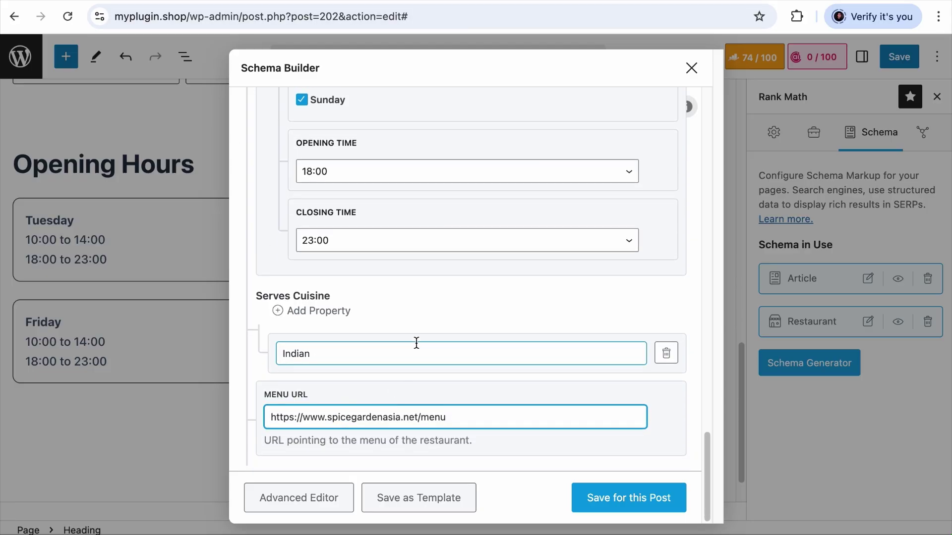
scroll(416, 342, up, 10)
scroll(416, 343, up, 15)
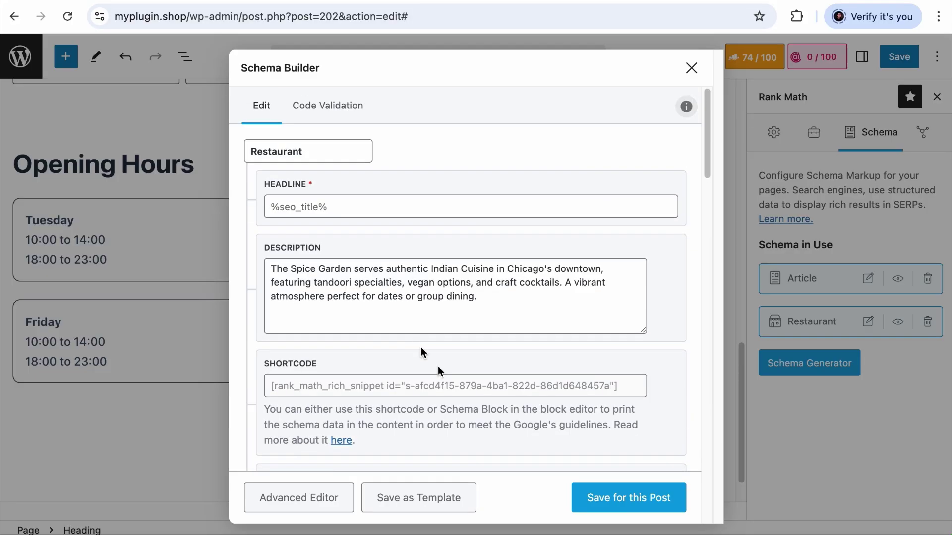
click(624, 486)
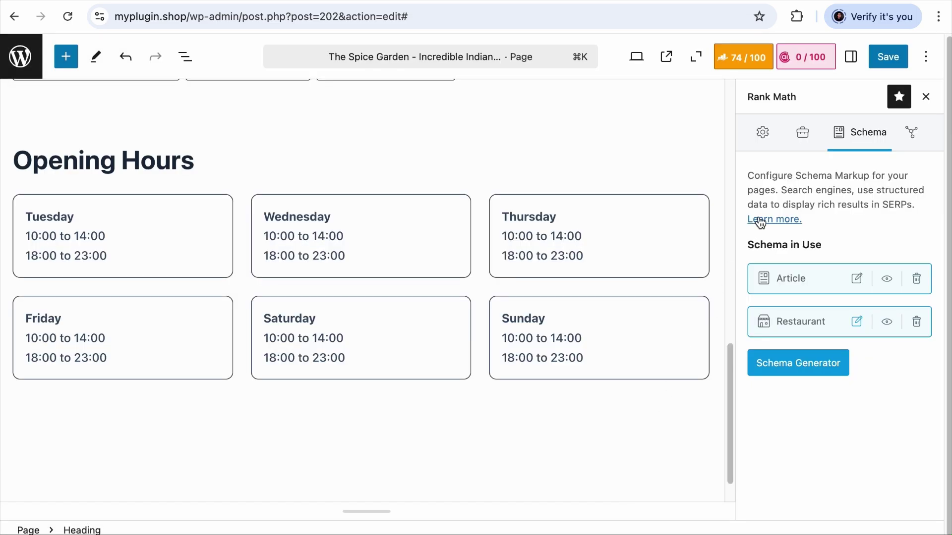
Save the page and copy the Restaurant schema's shortcode
click(882, 69)
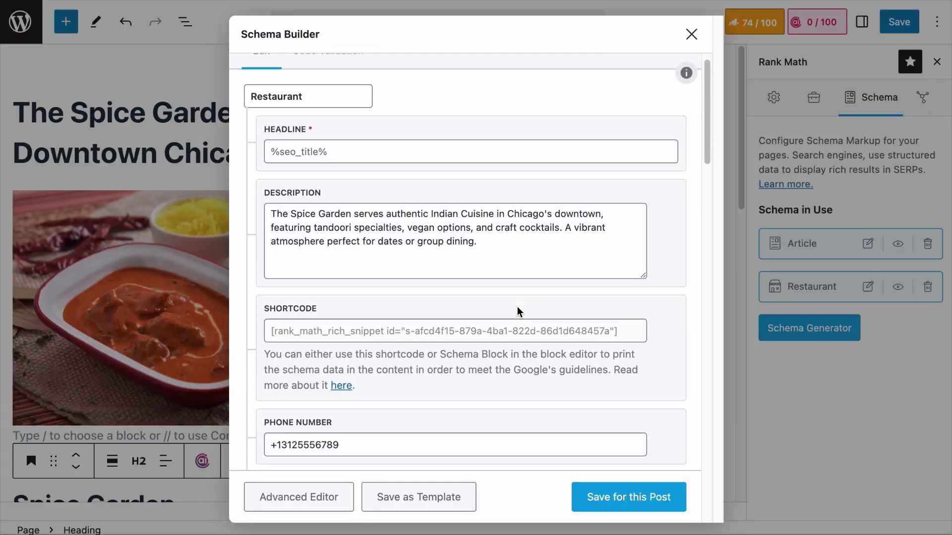
scroll(517, 306, down, 3)
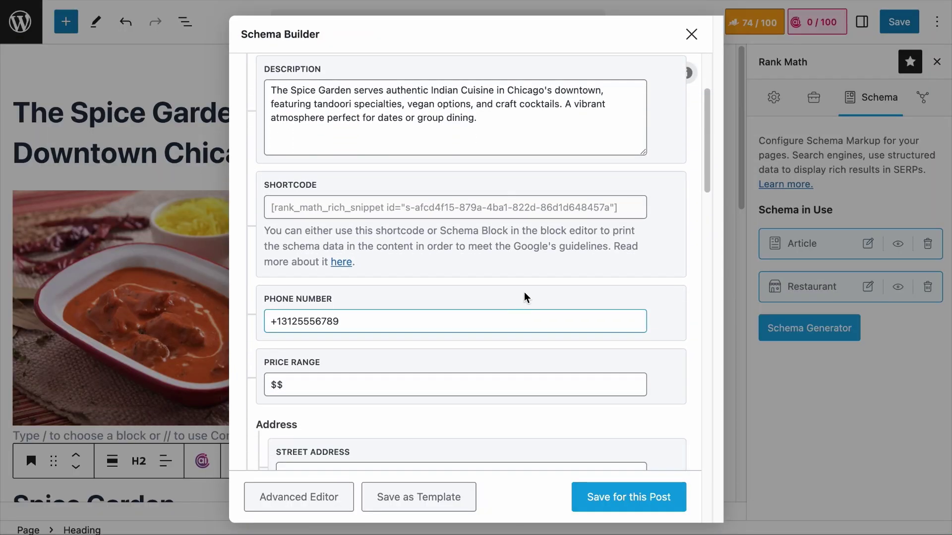
click(317, 207)
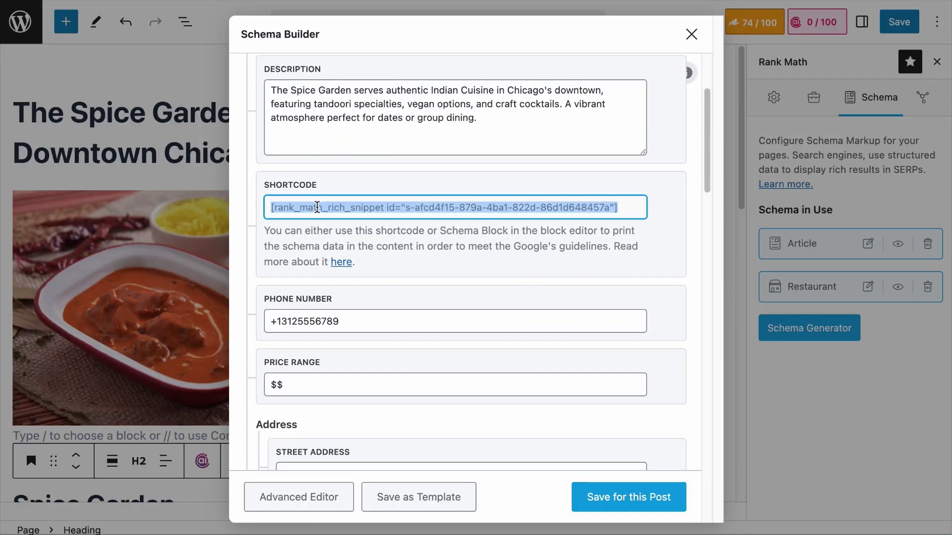
scroll(361, 278, down, 15)
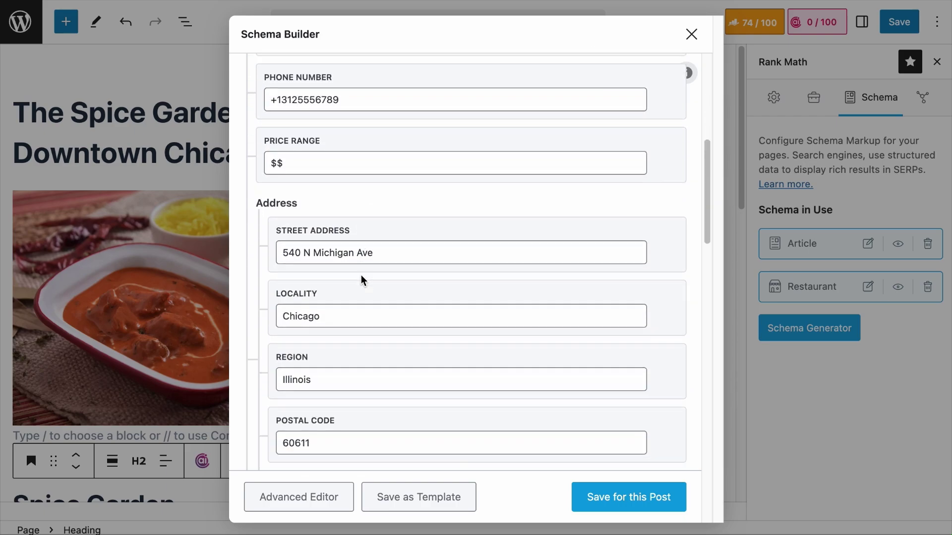
scroll(361, 275, up, 15)
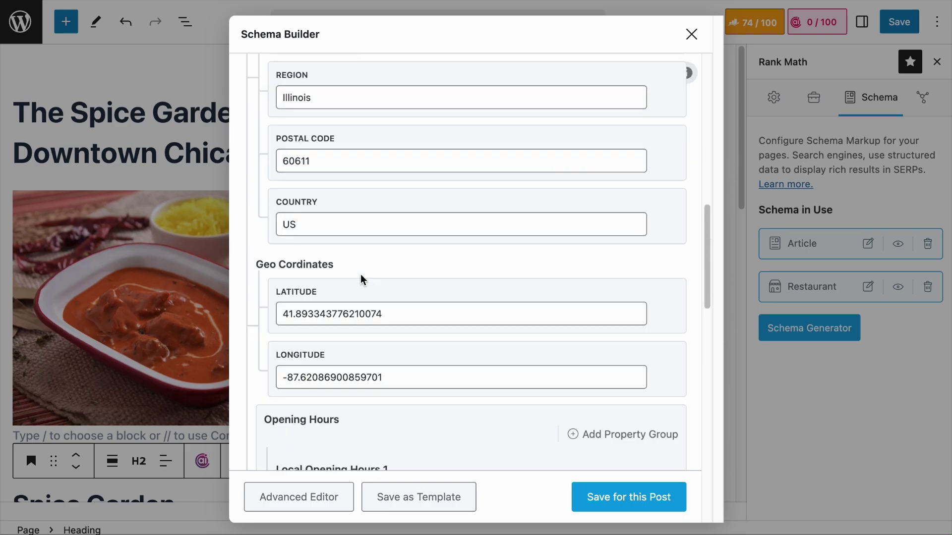
right_click(360, 157)
click(387, 193)
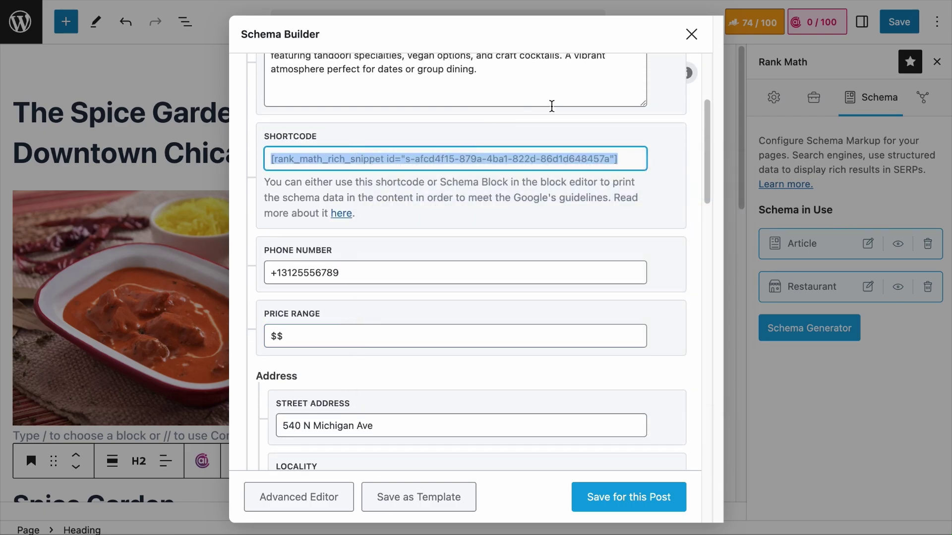
Paste the shortcode as a new block below Opening Hours and save the page
click(691, 34)
scroll(430, 277, down, 12)
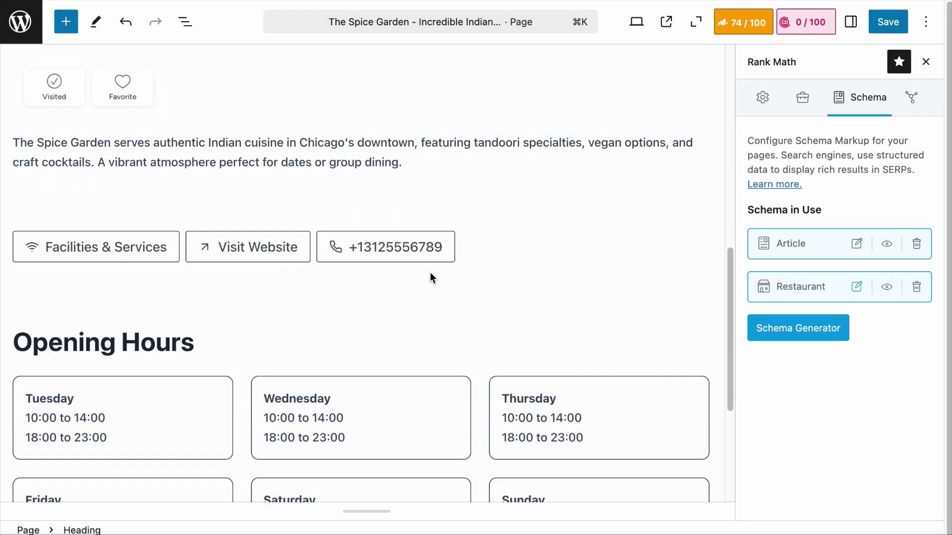
key(super+v)
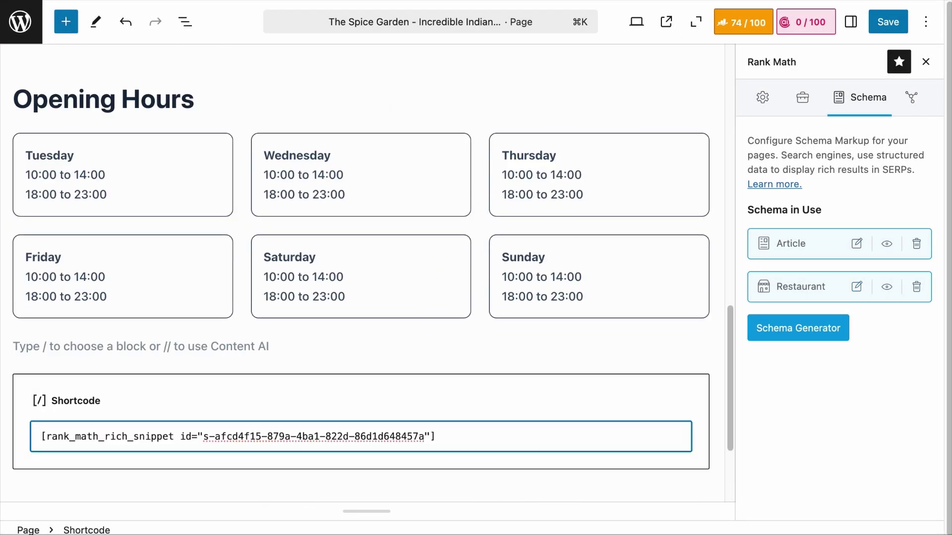
scroll(180, 326, down, 2)
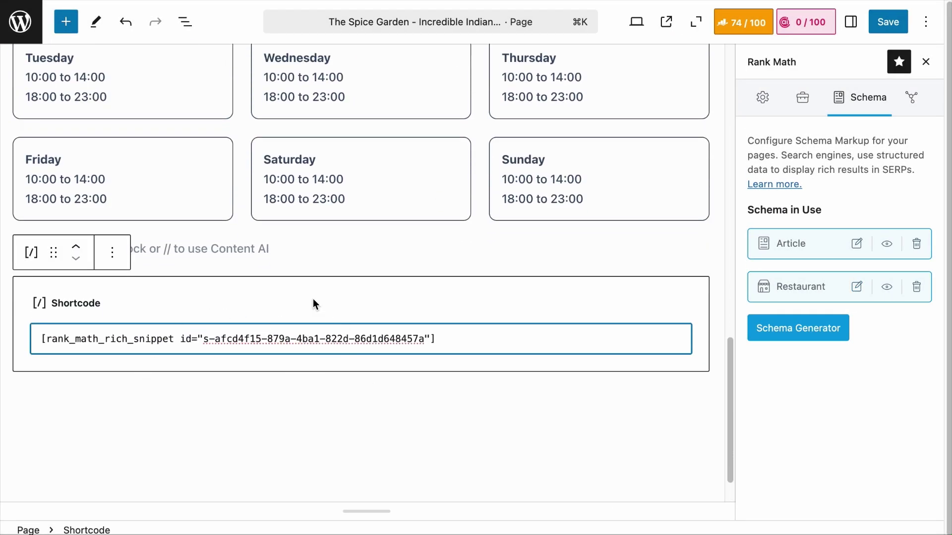
click(900, 25)
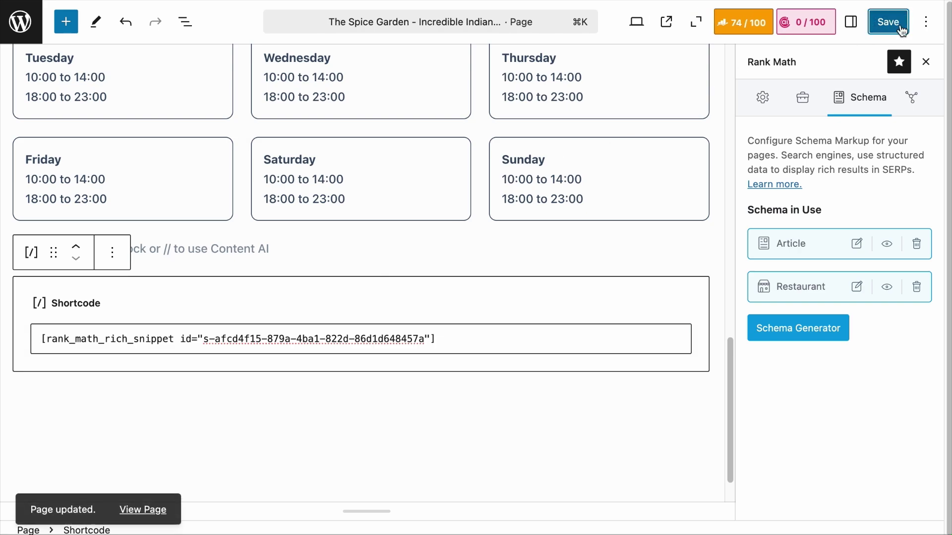
right_click(133, 510)
click(179, 394)
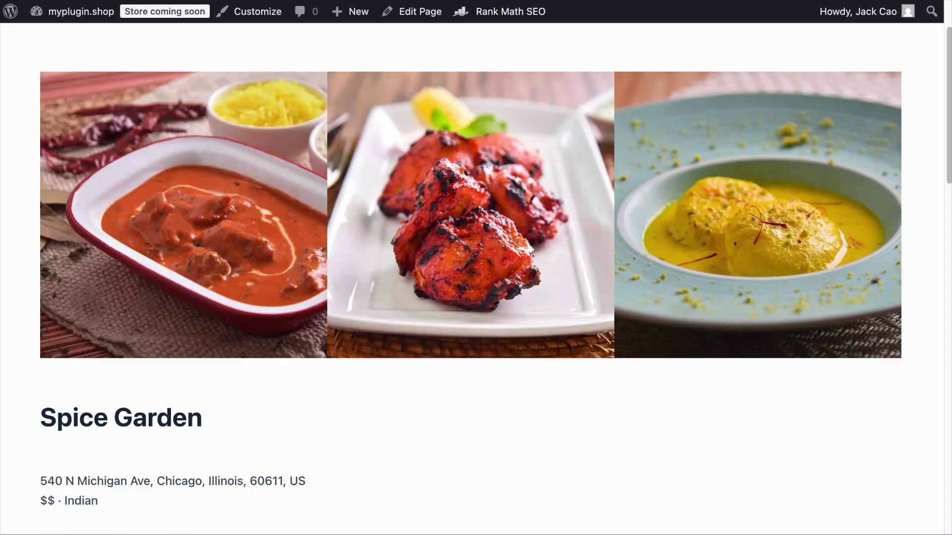
scroll(320, 245, down, 15)
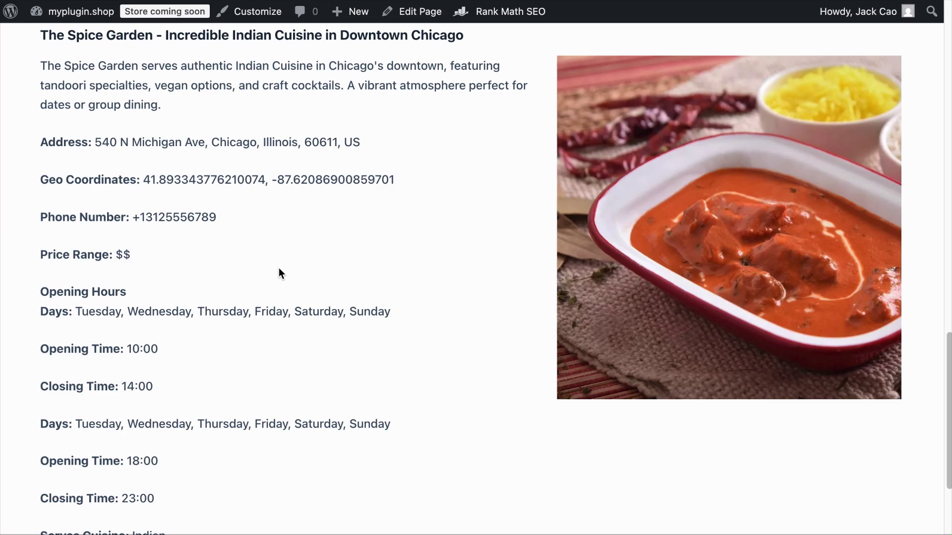
scroll(279, 268, down, 4)
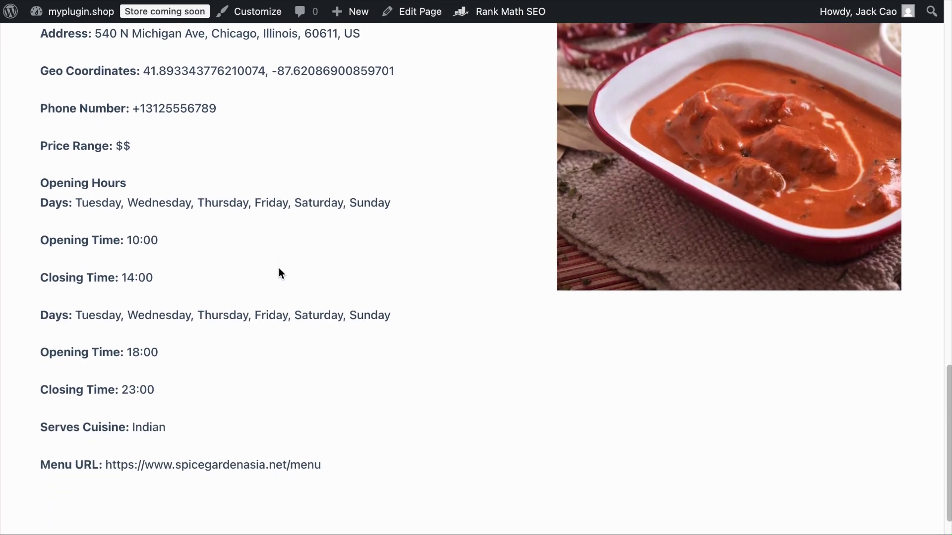
scroll(279, 268, up, 5)
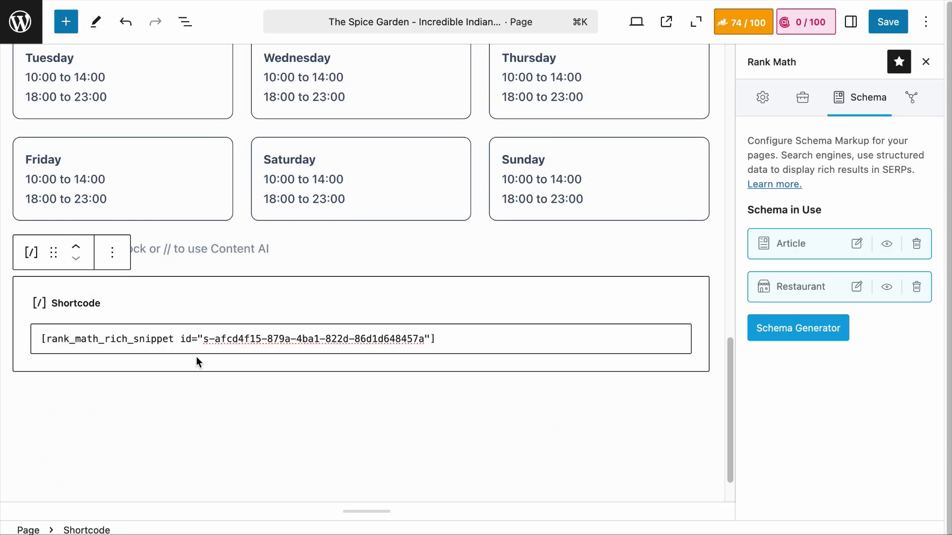
Delete the shortcode block and reopen the Restaurant schema to review it
click(112, 252)
click(124, 518)
click(857, 287)
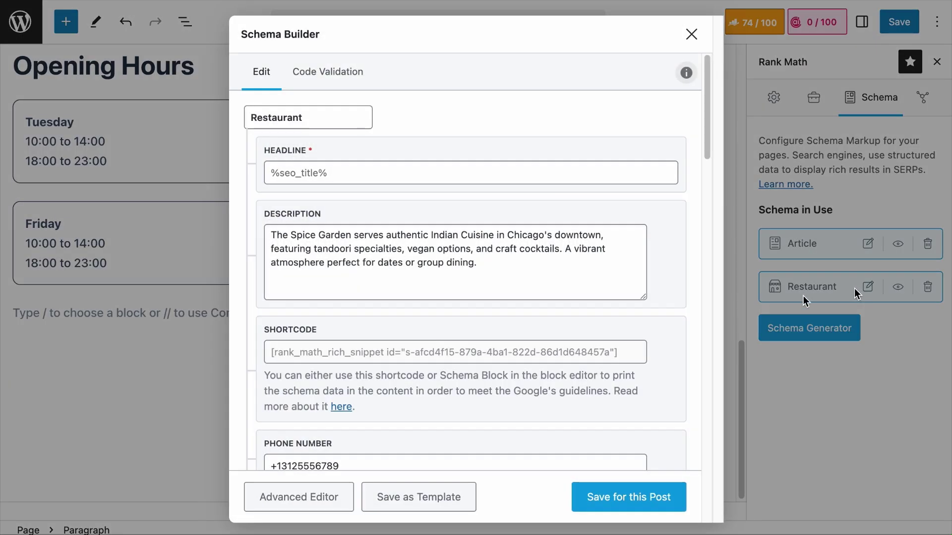
scroll(585, 298, down, 4)
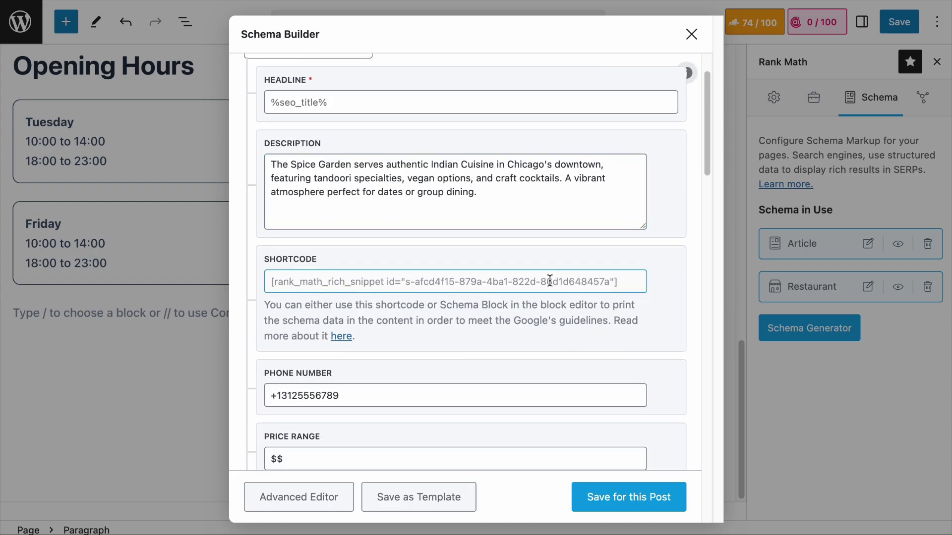
scroll(550, 281, down, 15)
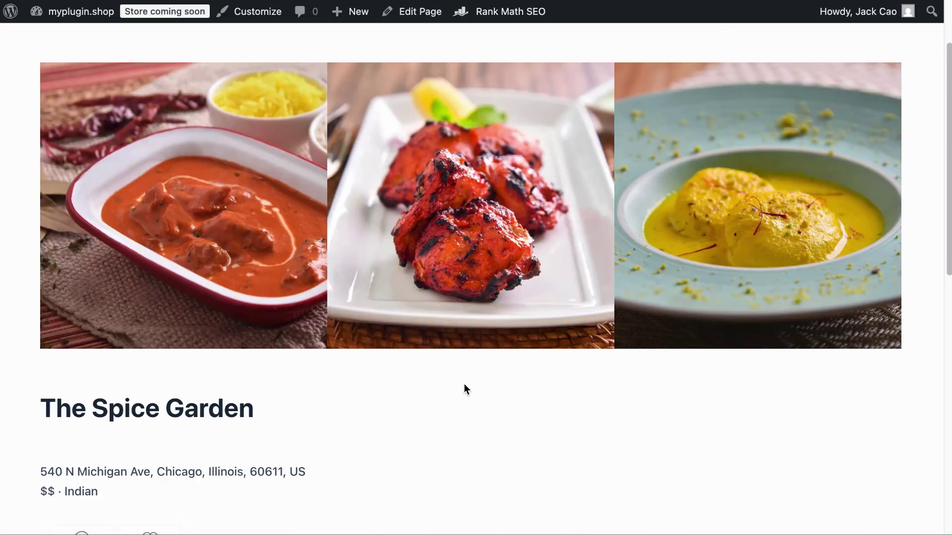
Show the live Spice Garden page's source and select all of its HTML
right_click(442, 33)
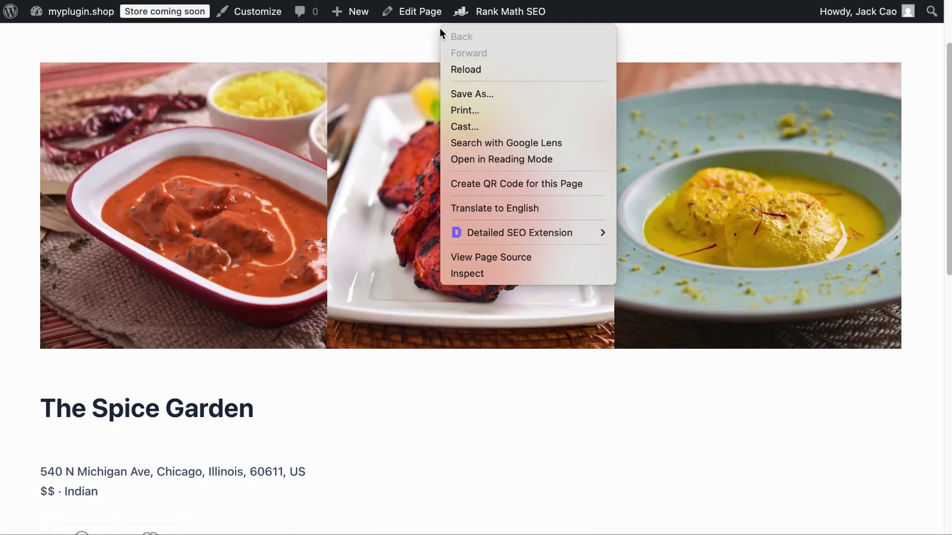
click(501, 257)
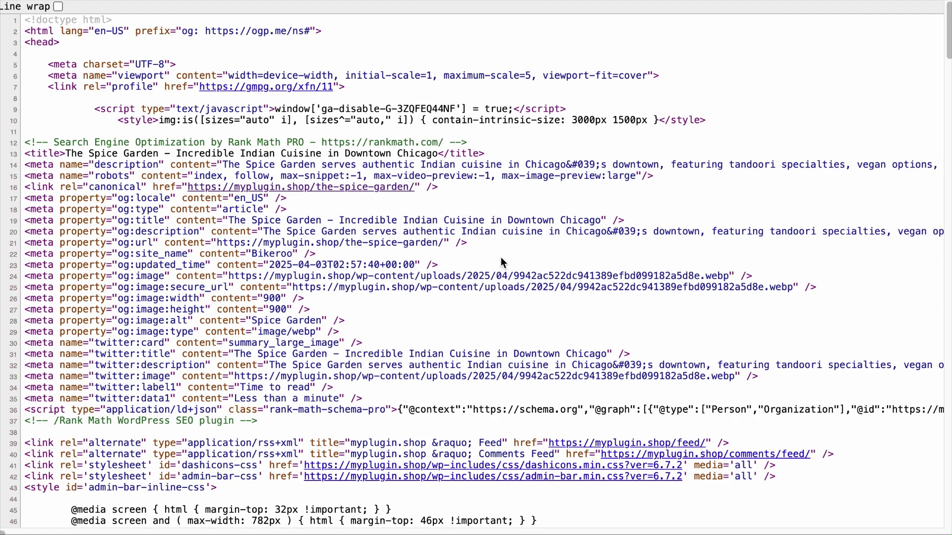
key(super+a)
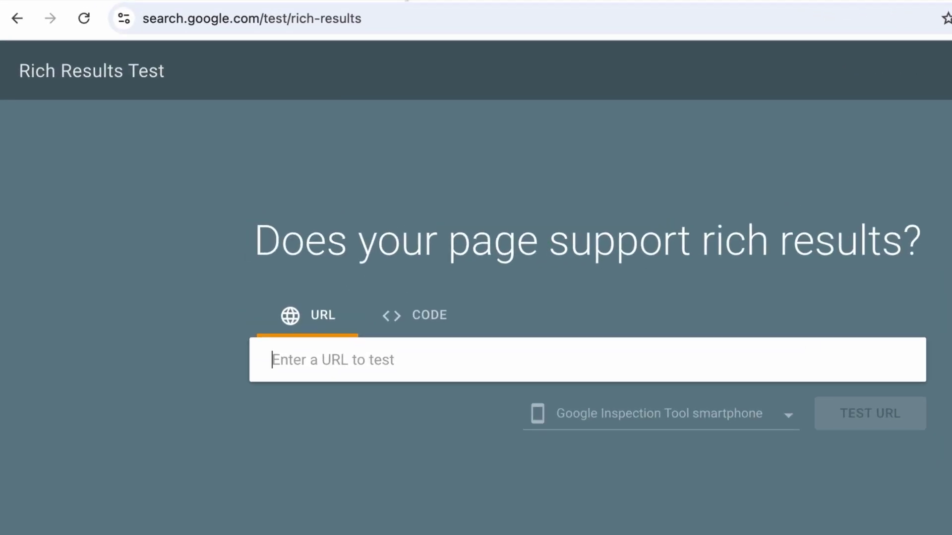
Paste the copied page source into the Rich Results Test code box and run the test
click(316, 9)
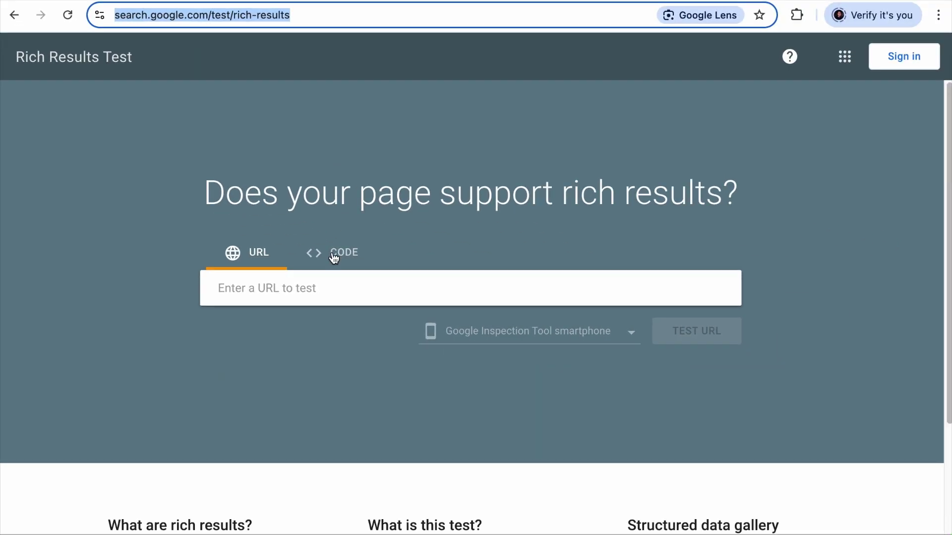
click(334, 258)
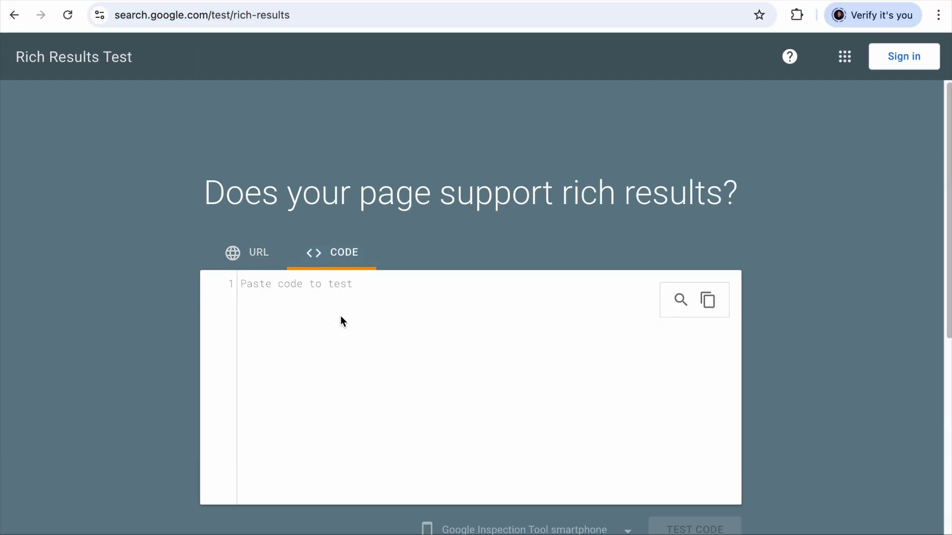
key(ctrl+v)
scroll(396, 347, down, 2)
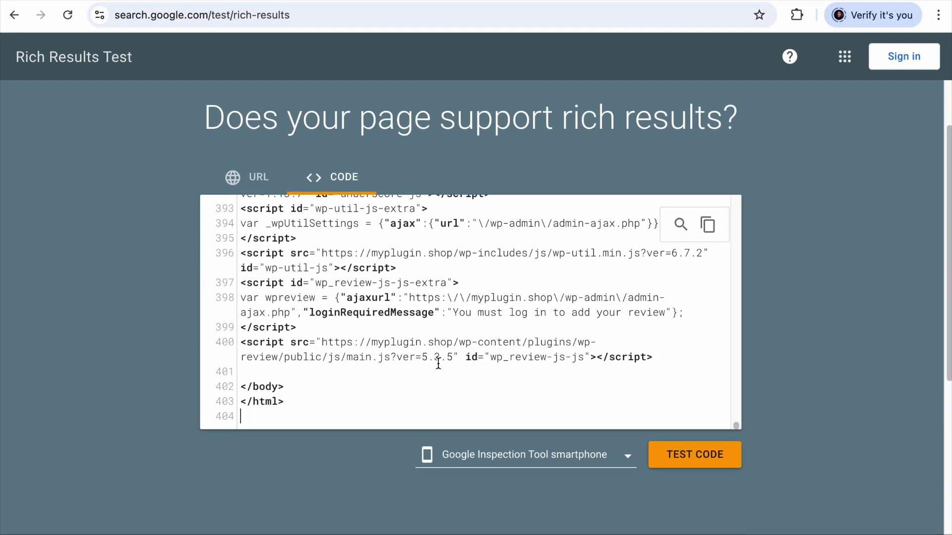
click(725, 457)
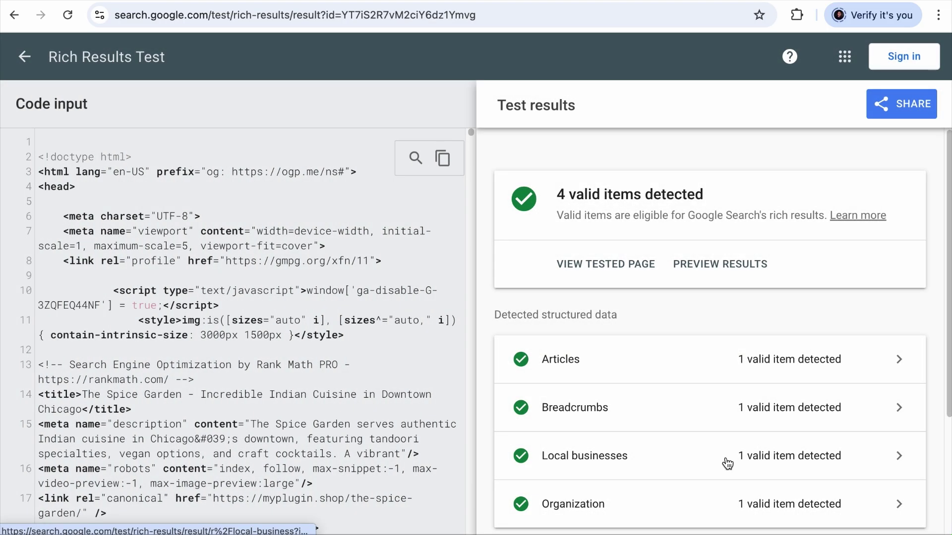
Open the Organization result and expand The Spice Garden item to review its Restaurant properties
scroll(727, 464, down, 2)
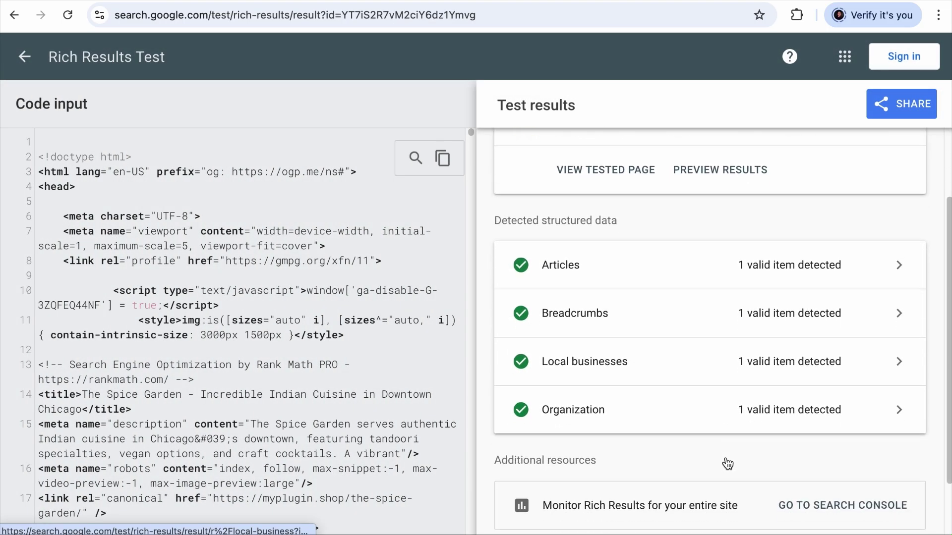
click(639, 404)
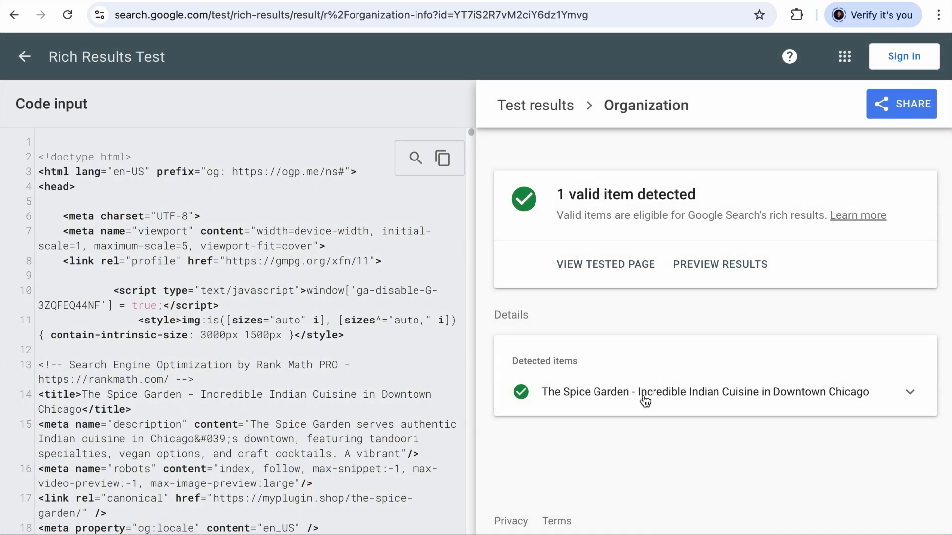
click(644, 399)
scroll(716, 428, down, 5)
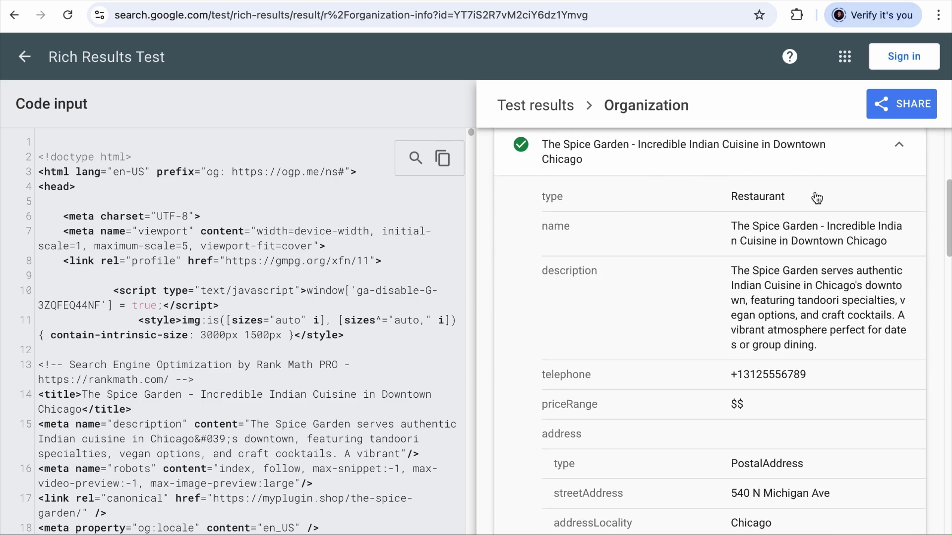
scroll(788, 300, down, 7)
scroll(789, 299, down, 11)
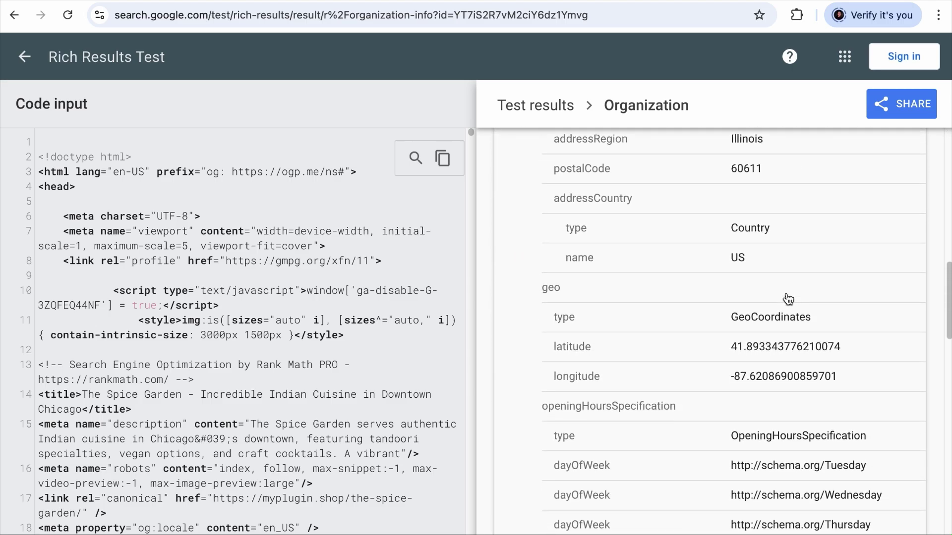
Scroll the WP Review plugin page to section 04, User Comment Rating and Review
scroll(789, 299, up, 20)
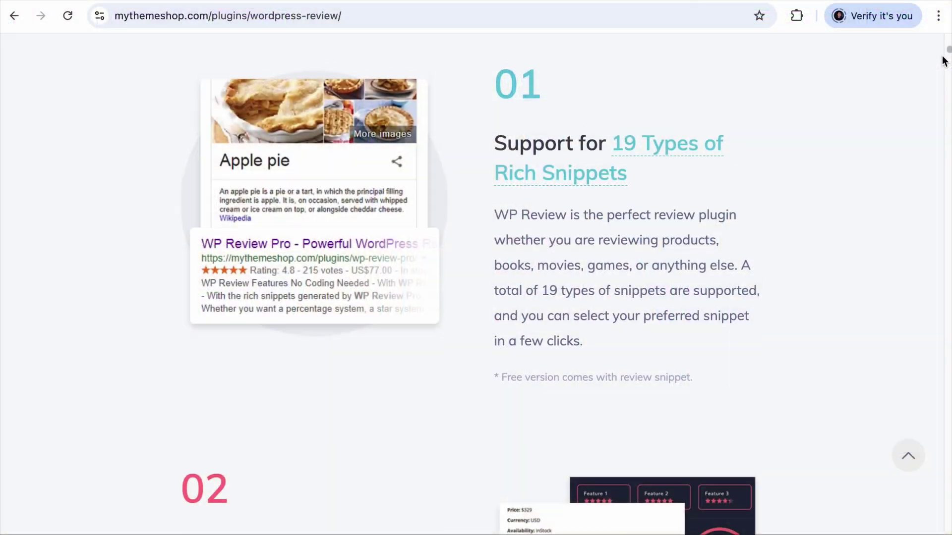
scroll(943, 61, down, 15)
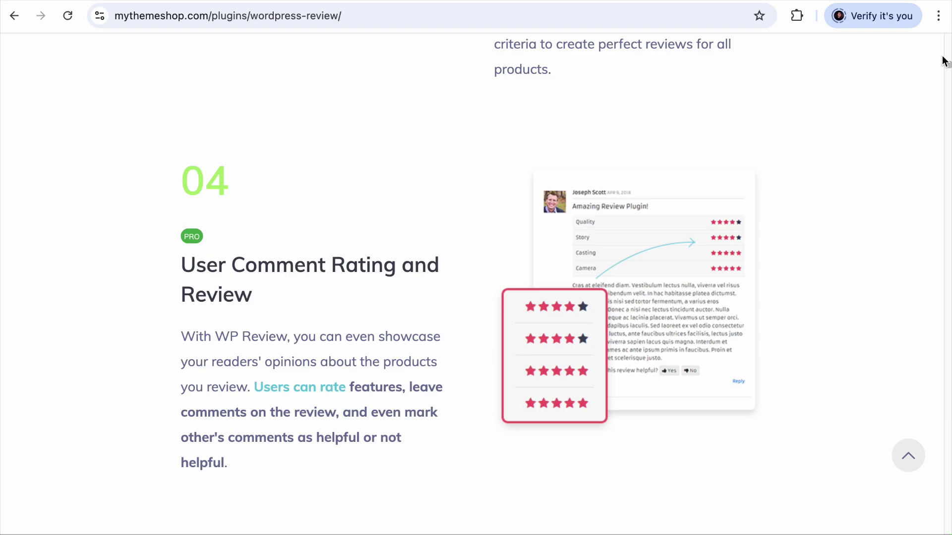
scroll(943, 61, down, 1)
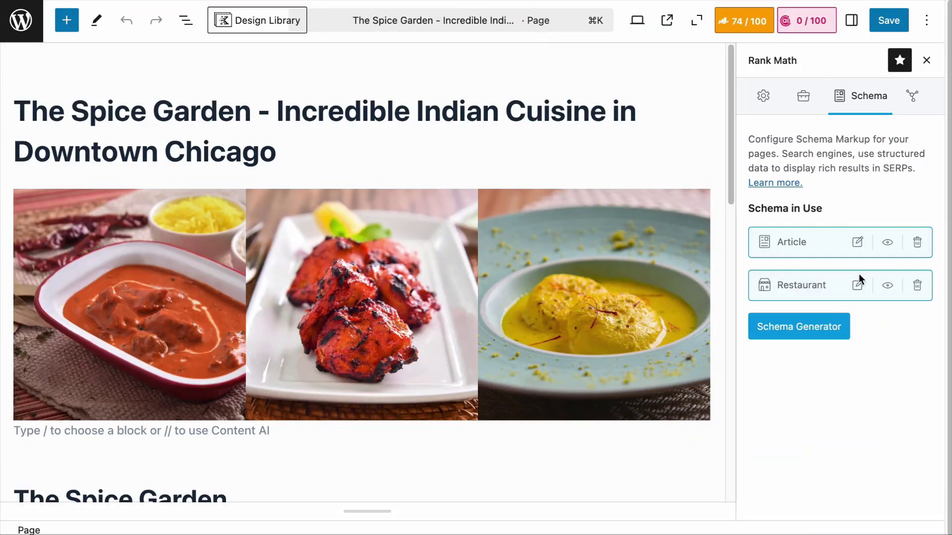
Open the Restaurant schema in the Schema Builder and request conversion to the Advanced Editor
click(857, 285)
scroll(446, 280, down, 3)
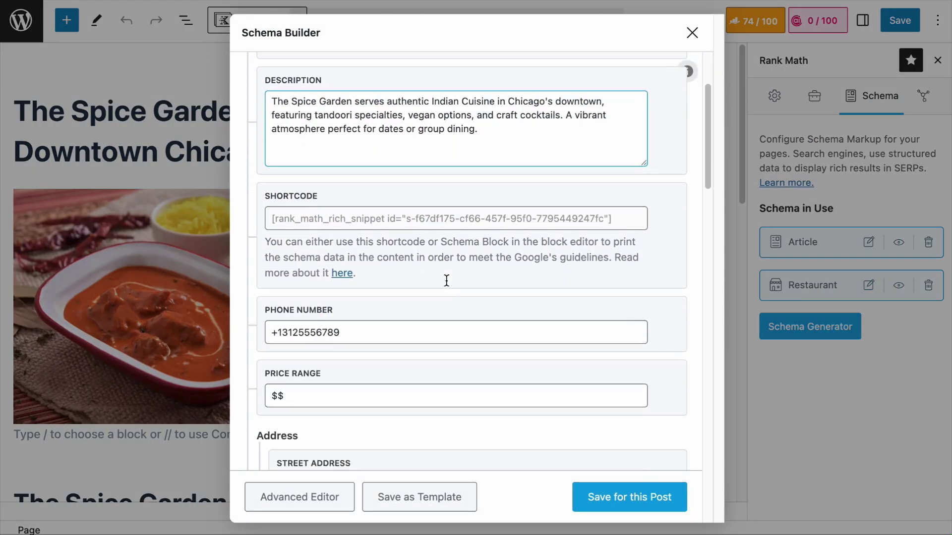
scroll(446, 281, down, 8)
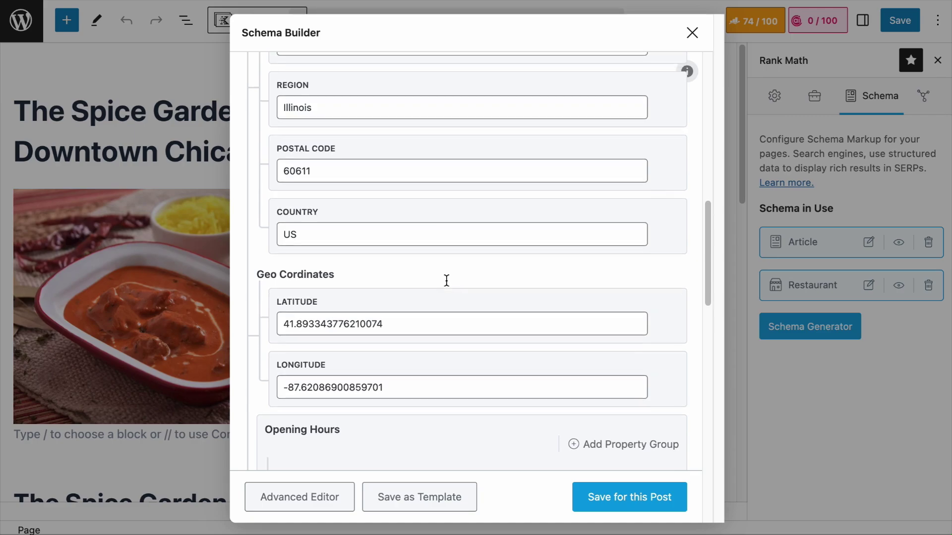
scroll(447, 280, down, 10)
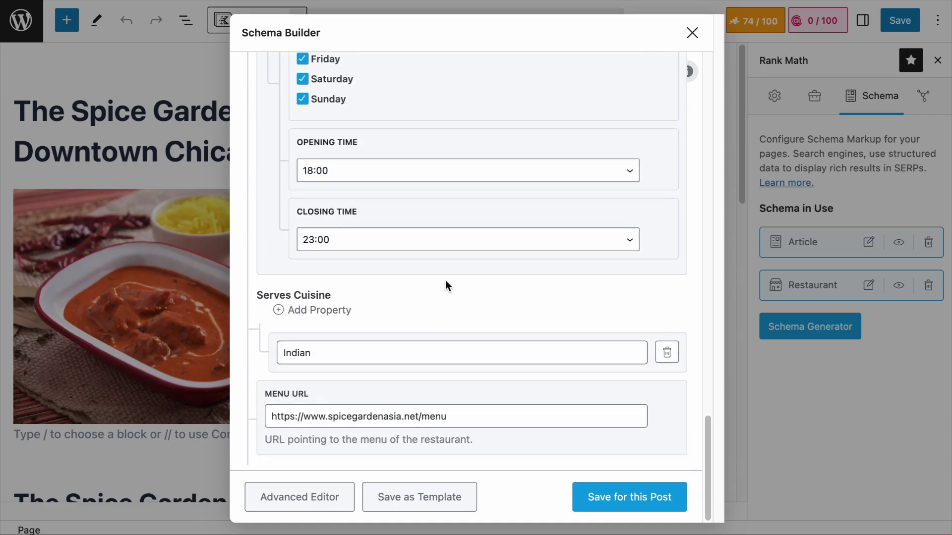
scroll(445, 282, up, 20)
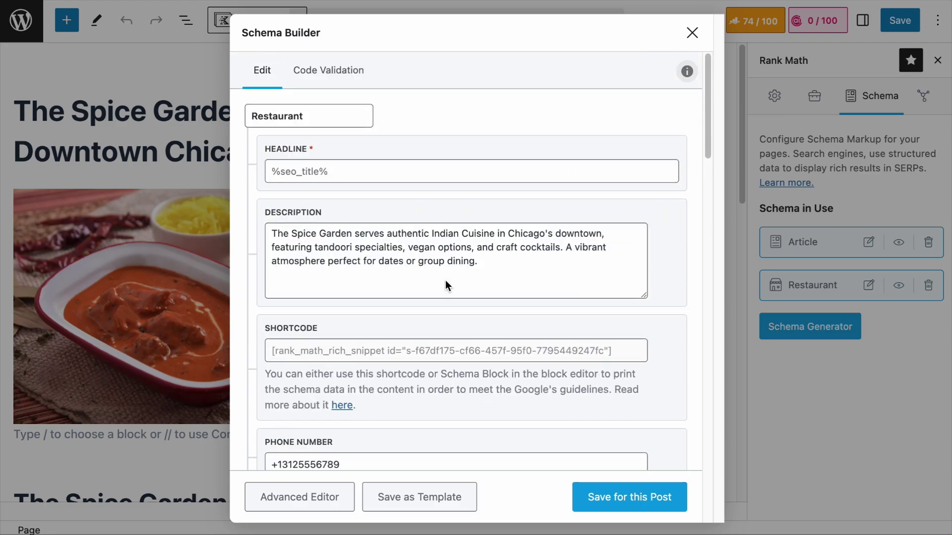
click(446, 283)
click(329, 497)
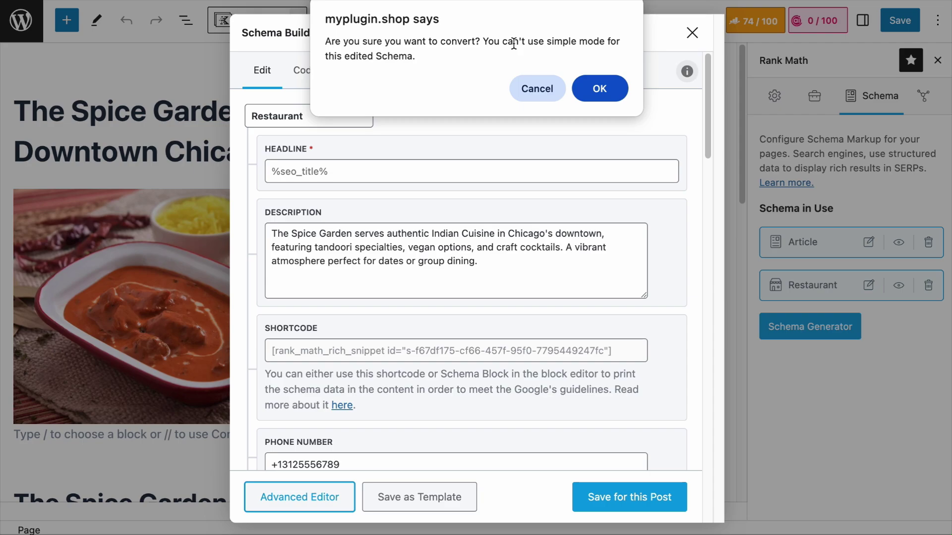
click(596, 91)
scroll(580, 154, down, 1)
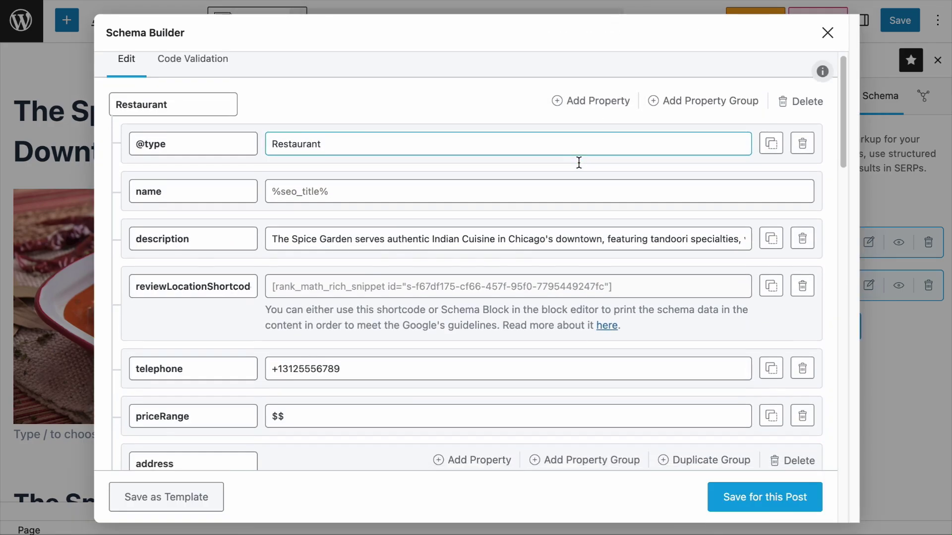
scroll(579, 162, down, 20)
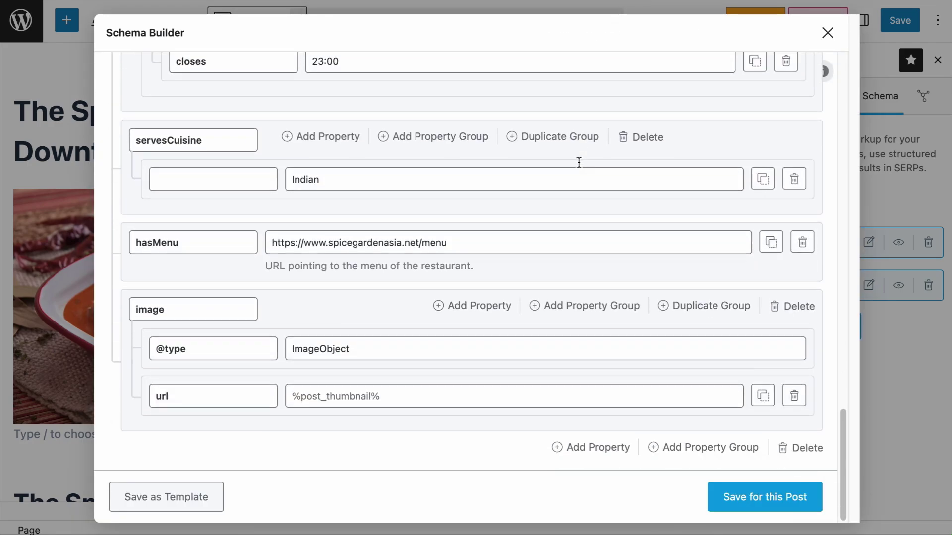
scroll(578, 186, up, 20)
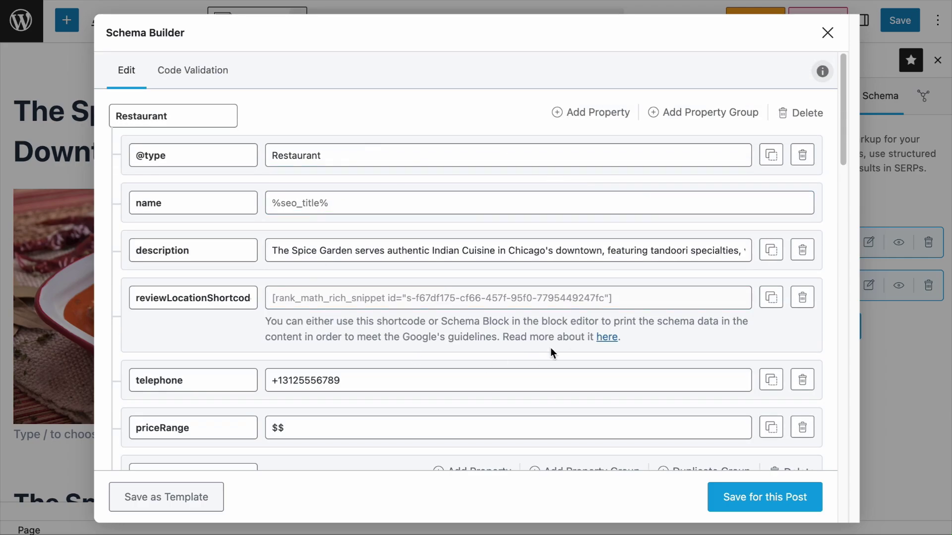
click(583, 255)
scroll(357, 261, down, 6)
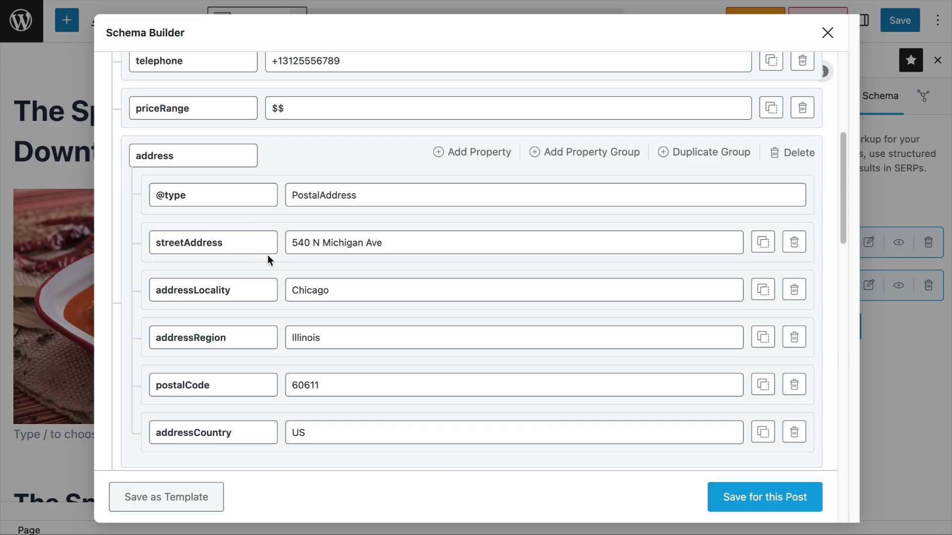
scroll(261, 363, down, 1)
scroll(260, 361, down, 6)
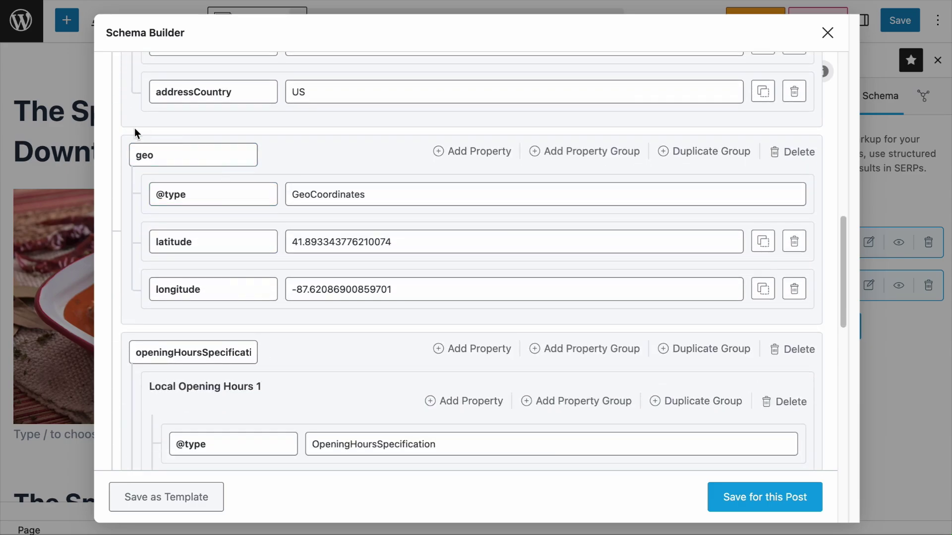
scroll(278, 253, down, 4)
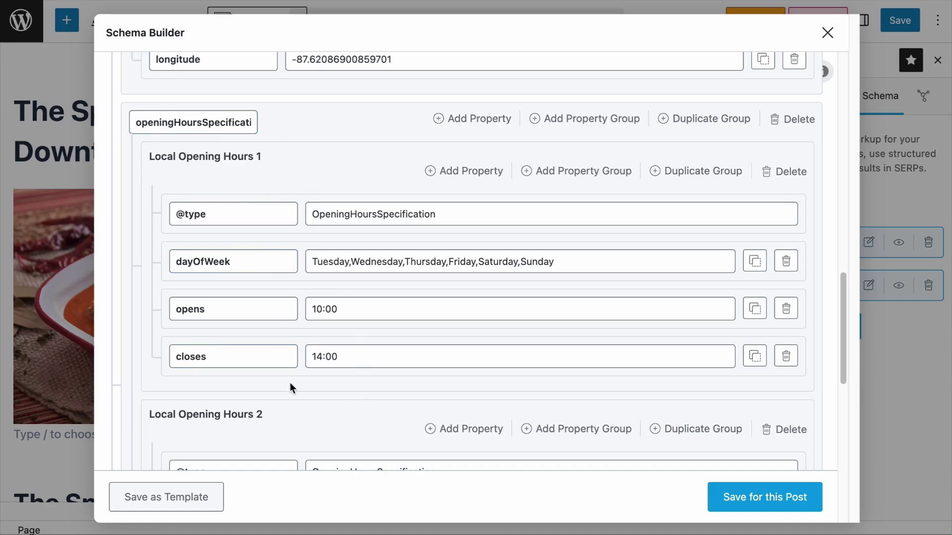
scroll(375, 242, up, 15)
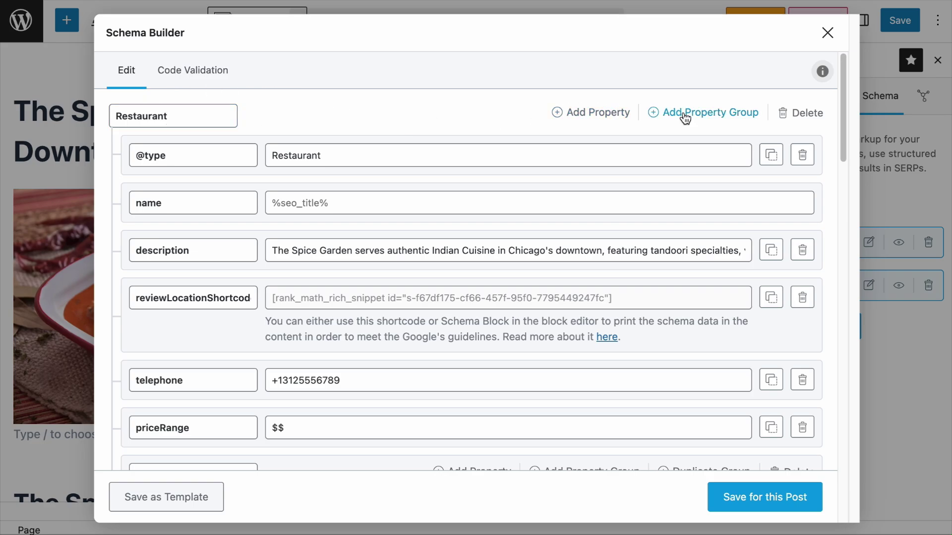
scroll(567, 271, down, 15)
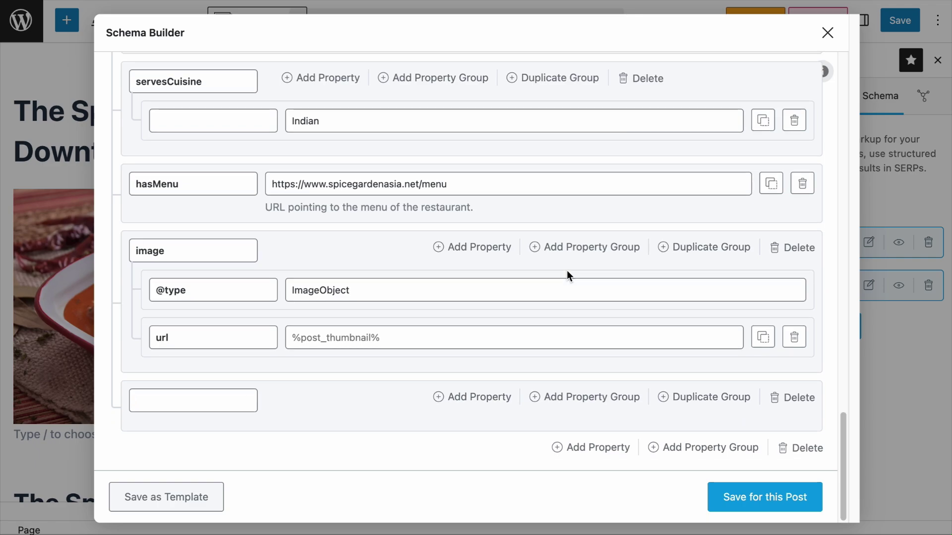
click(242, 410)
text(review)
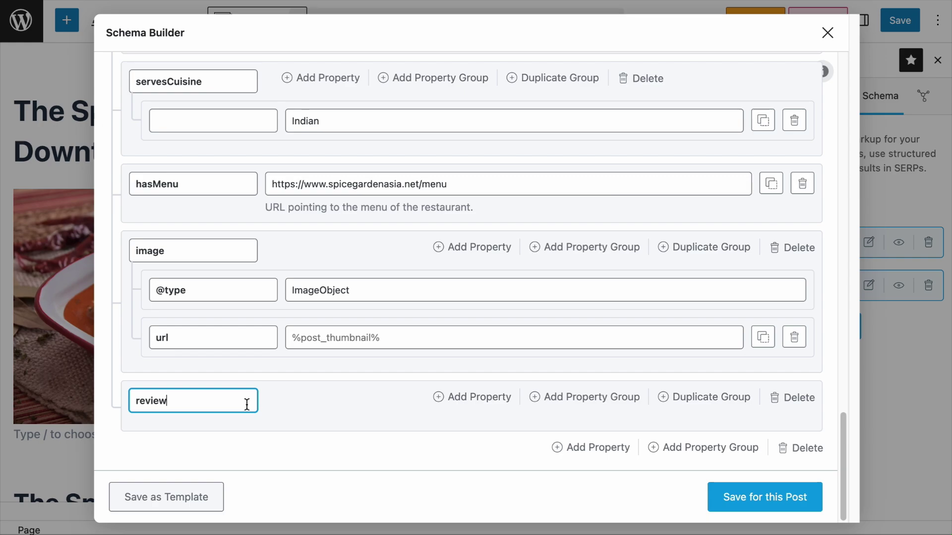
click(483, 399)
scroll(485, 406, down, 1)
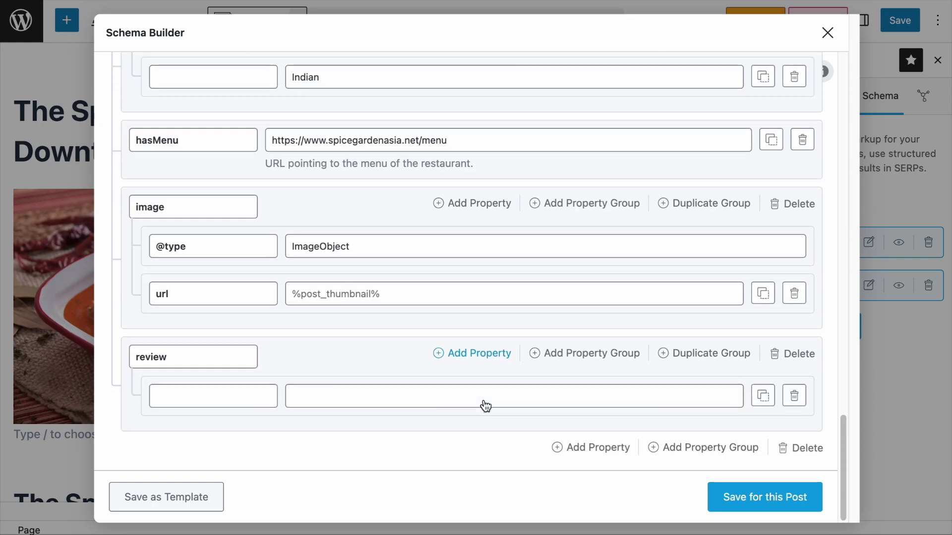
click(245, 405)
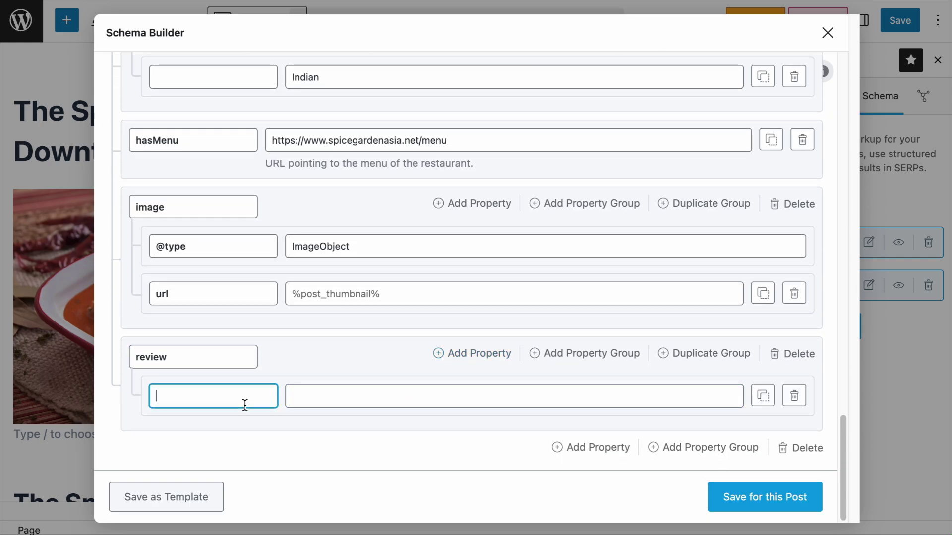
text(@type)
click(394, 398)
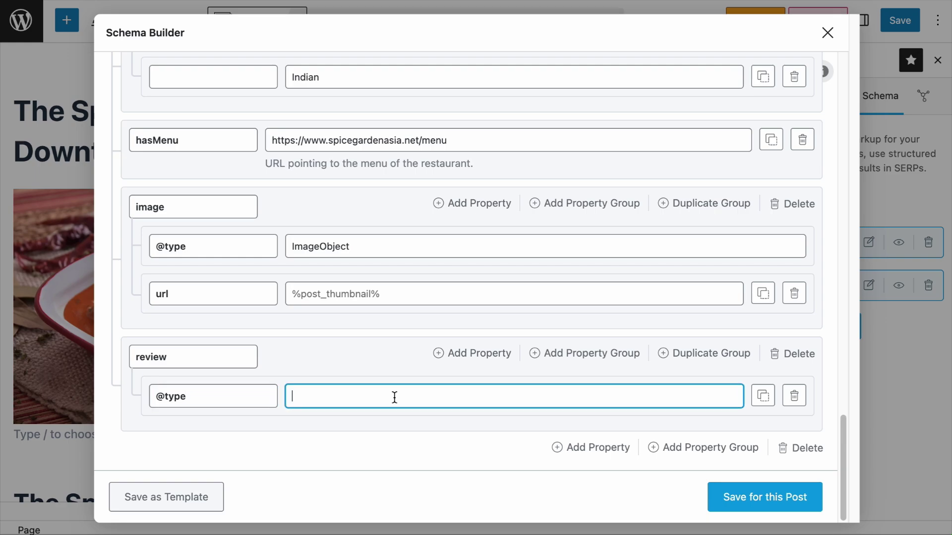
text(Review)
Add a nested property group named 'reviewRating' inside review
click(580, 352)
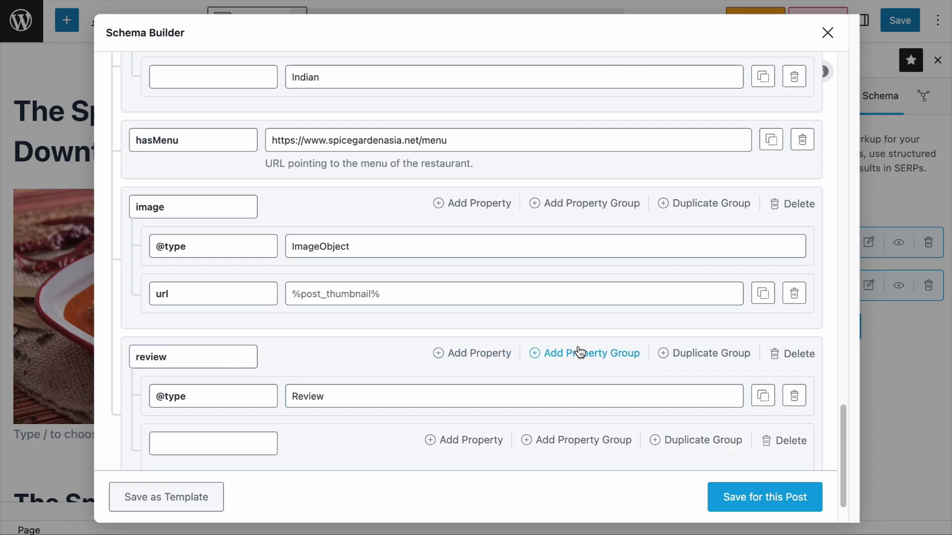
scroll(580, 352, down, 1)
click(229, 388)
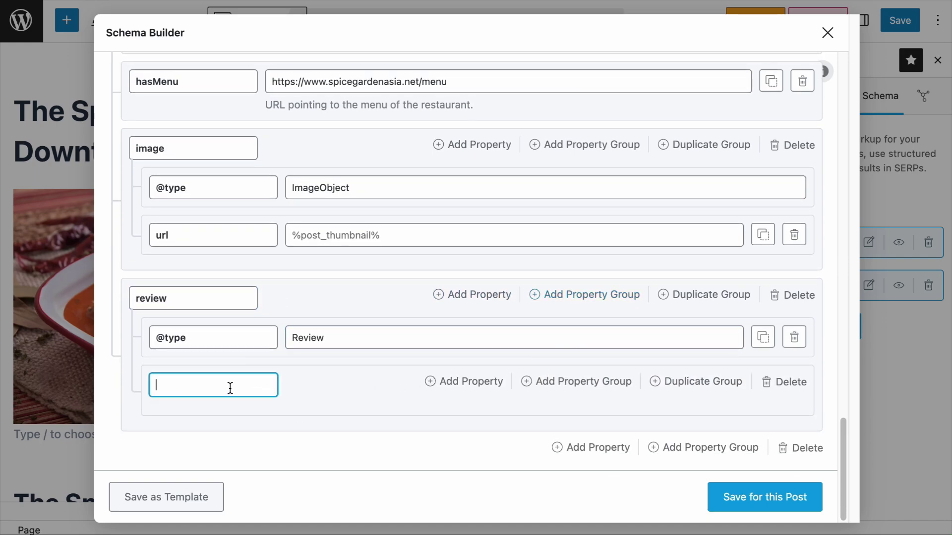
text(reviewRating)
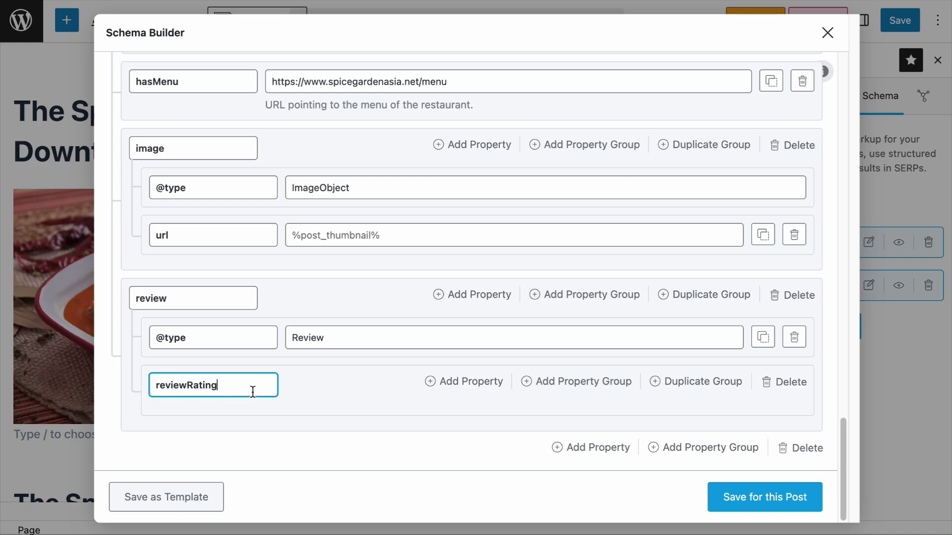
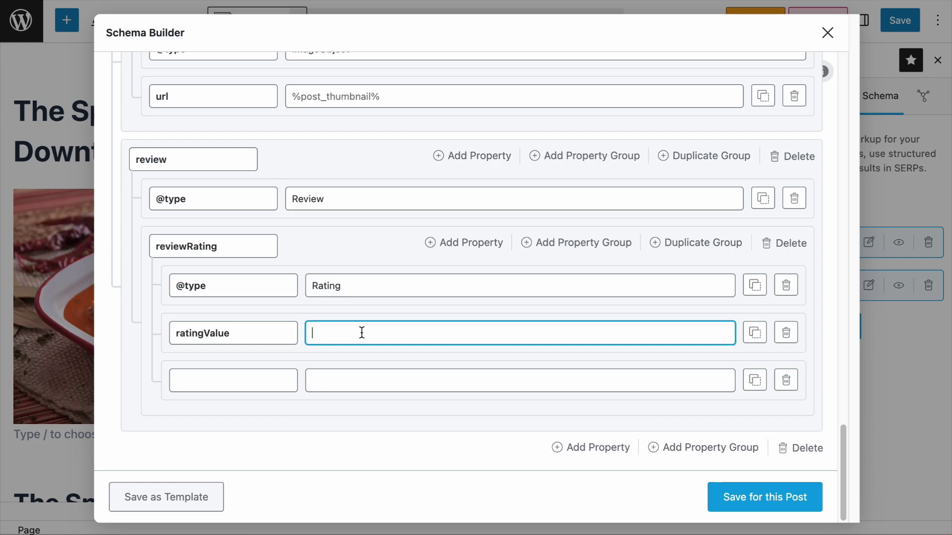
Set the review rating to ratingValue 4.8 and bestRating 5, then add a nested group under the review
text(4.8)
click(238, 391)
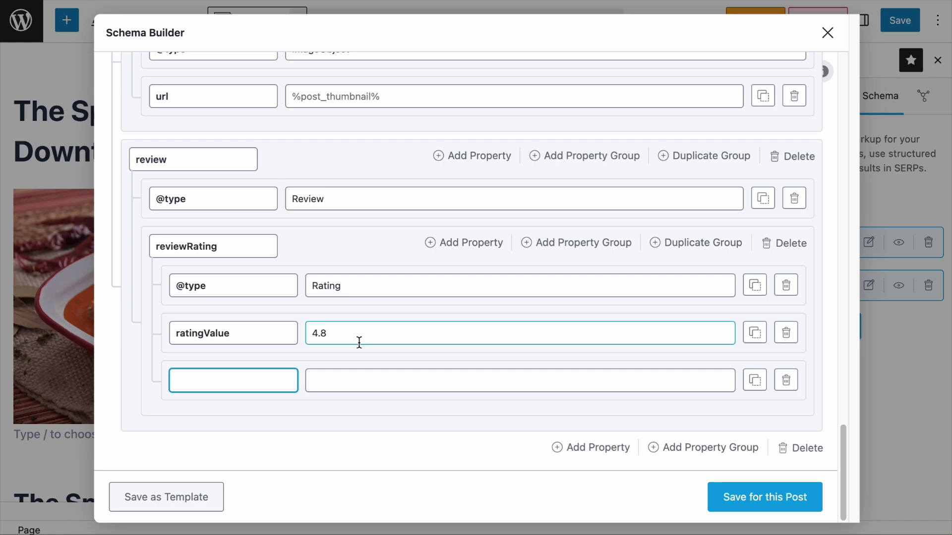
text(bestRating)
click(394, 379)
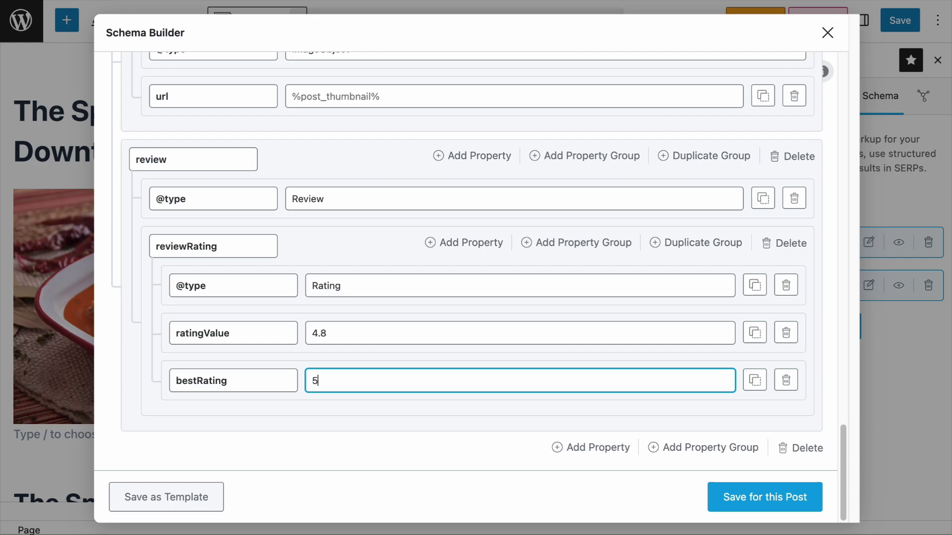
text(5)
click(220, 167)
click(597, 162)
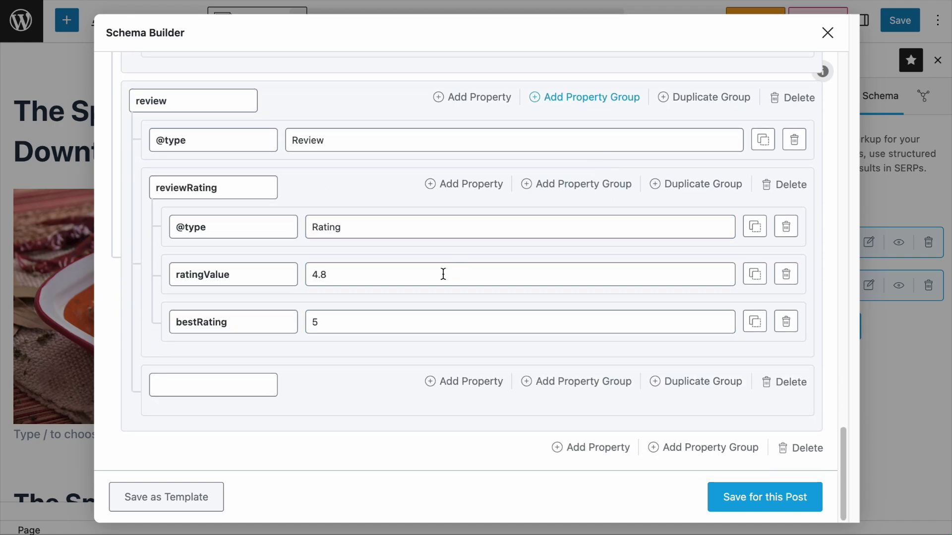
click(249, 377)
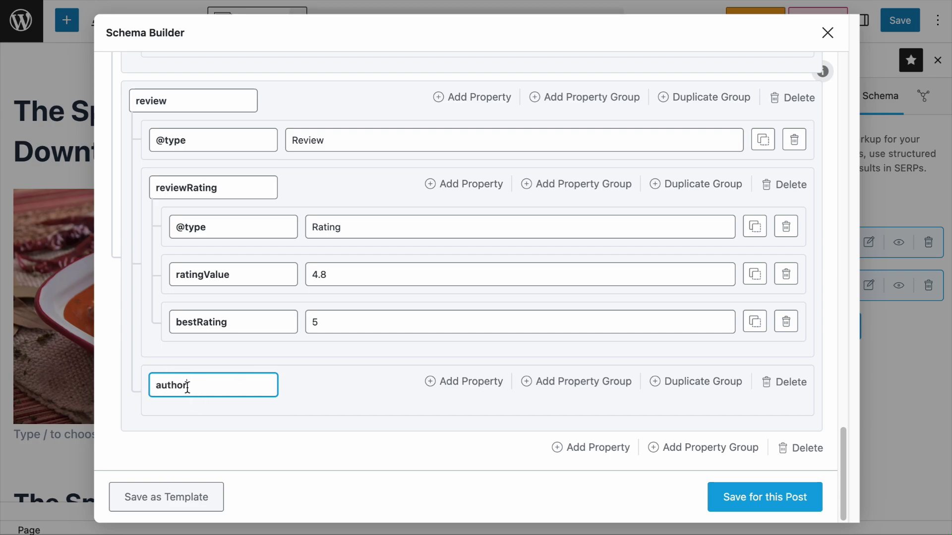
click(476, 388)
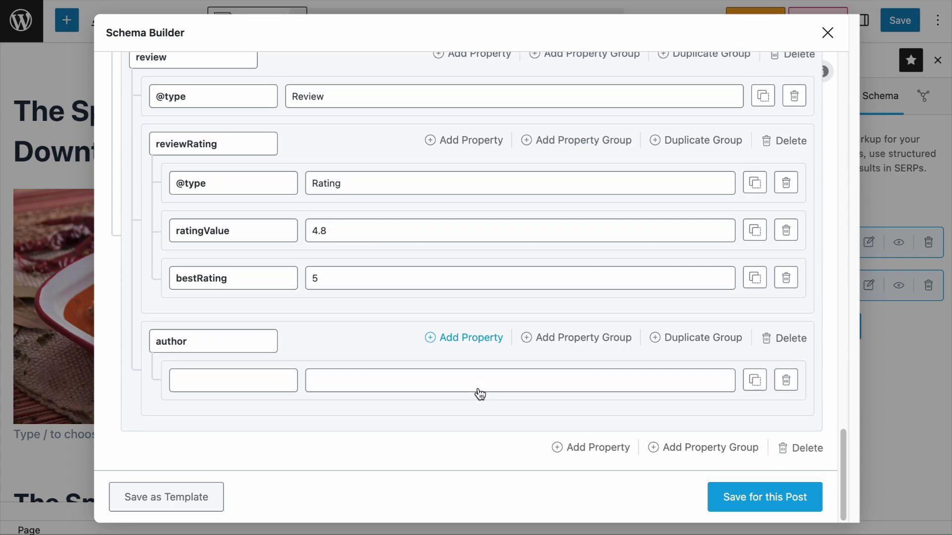
click(224, 375)
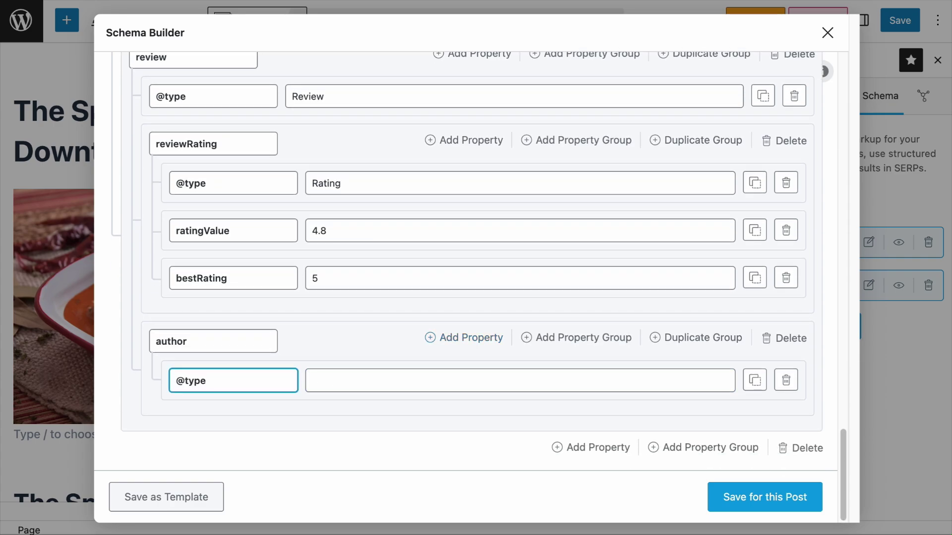
click(520, 381)
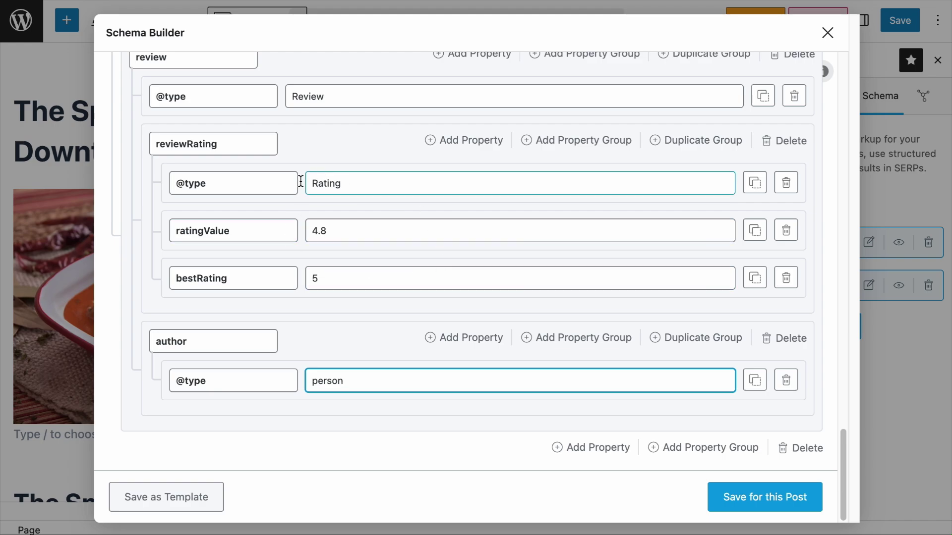
Add a name property holding the reviewer's name to the author group and save the schema to the post
click(459, 339)
scroll(459, 346, down, 1)
click(224, 380)
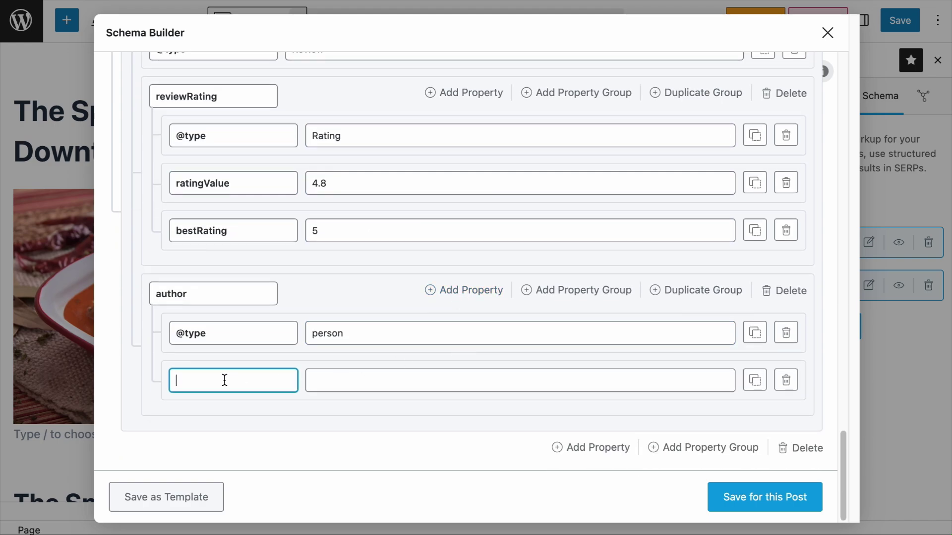
text(name)
click(403, 380)
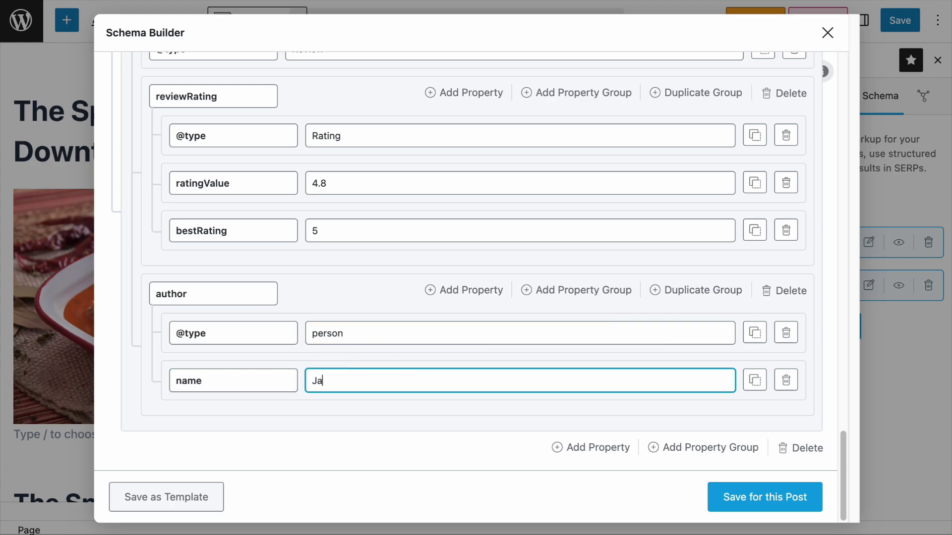
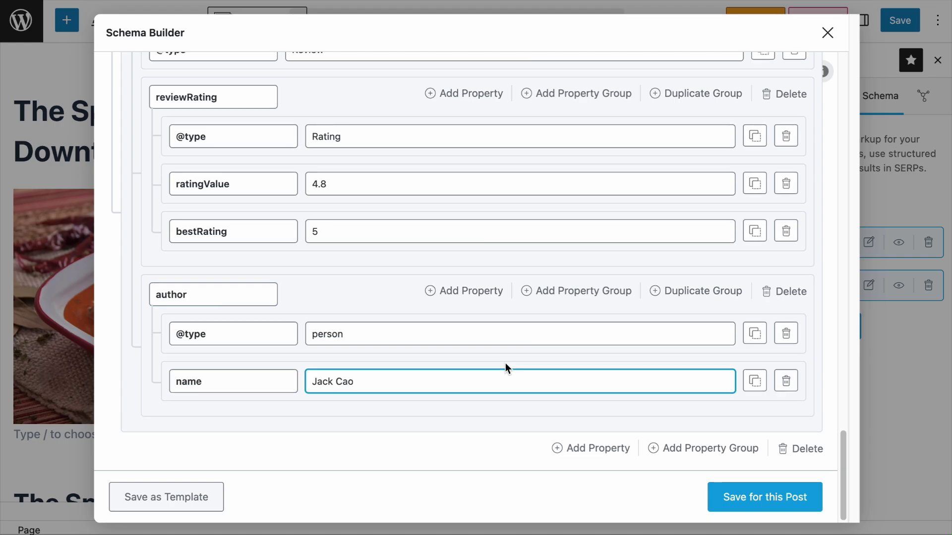
scroll(506, 369, up, 2)
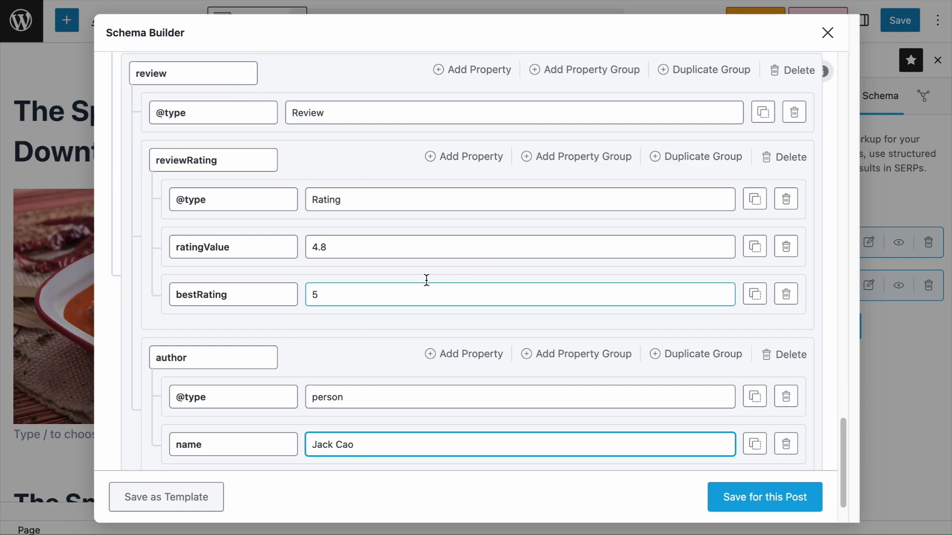
scroll(427, 279, down, 2)
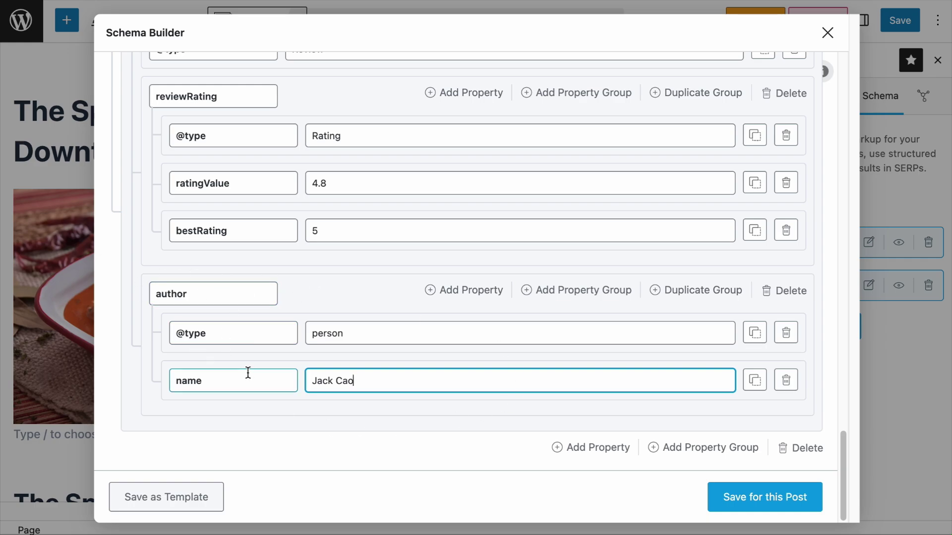
click(770, 493)
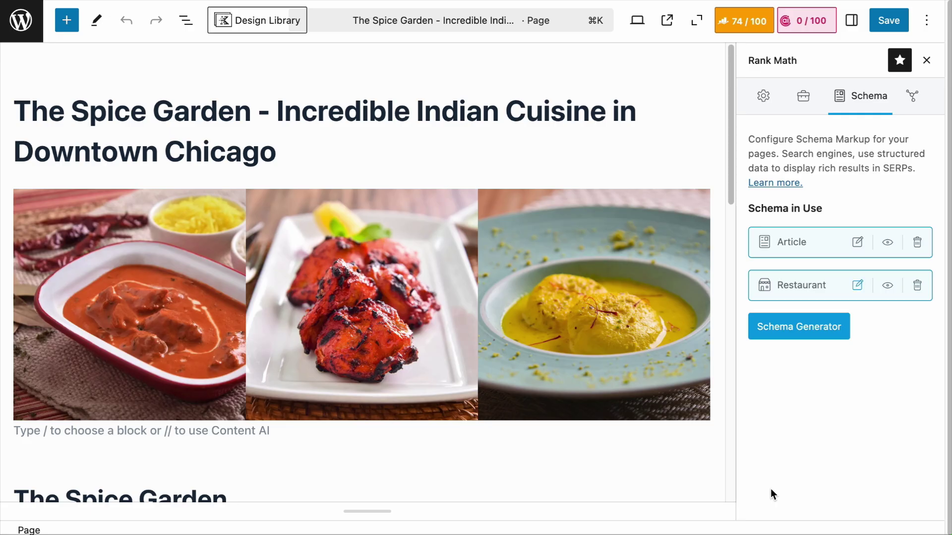
Update the page and open the live page's source code in a new window
click(890, 21)
right_click(142, 511)
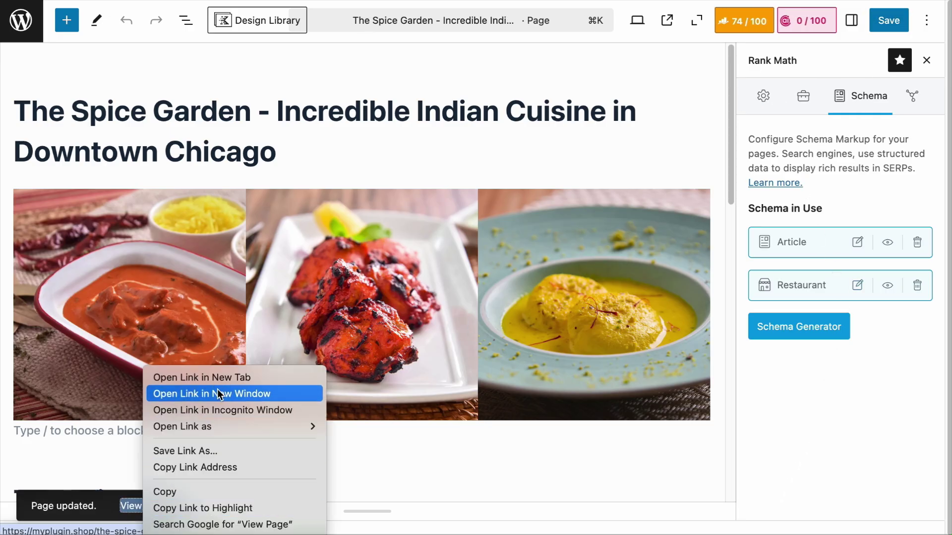
click(214, 374)
right_click(504, 117)
click(566, 353)
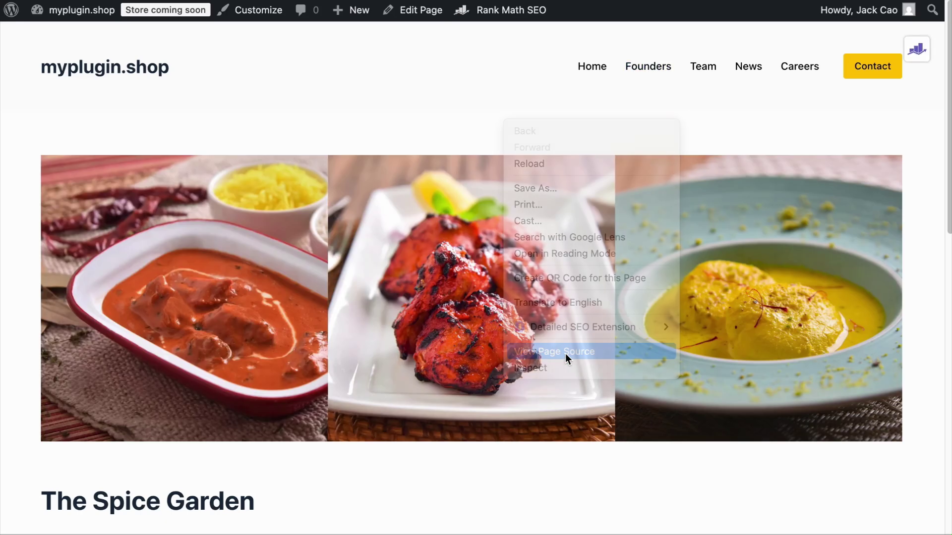
Select all of the page source and go to the Rich Results Test code input
key(super+a)
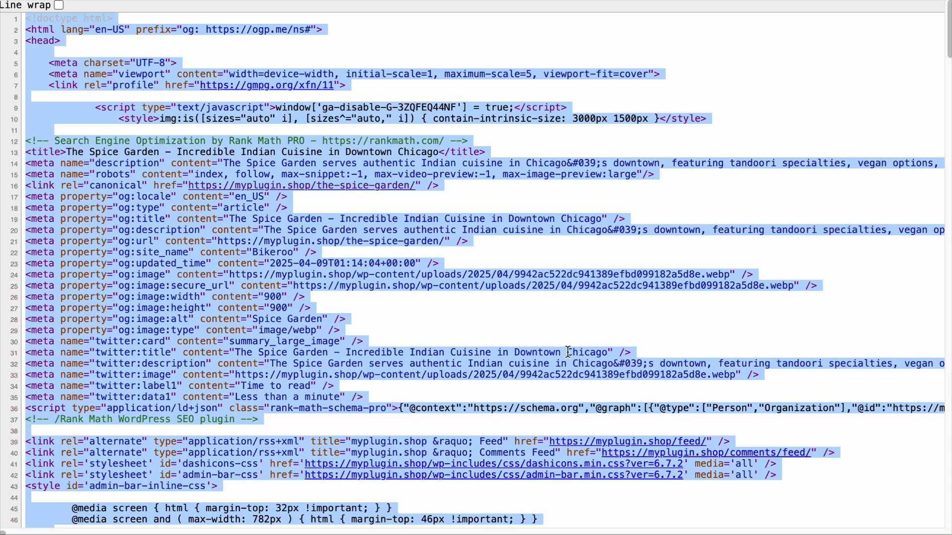
click(734, 10)
click(355, 218)
Paste the page source, run the test, and check the Review snippet: rating 4.8 of 5, Person author
key(super+v)
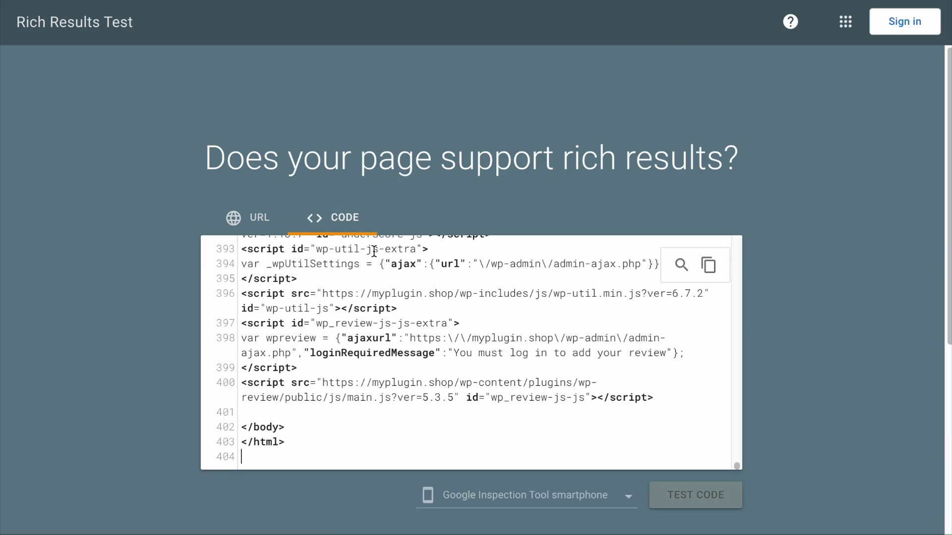
click(685, 498)
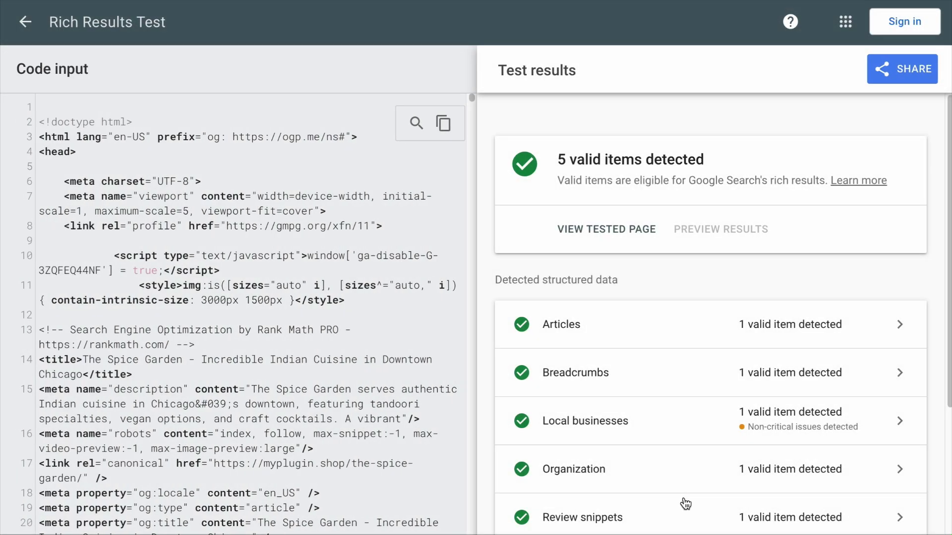
scroll(694, 500, down, 3)
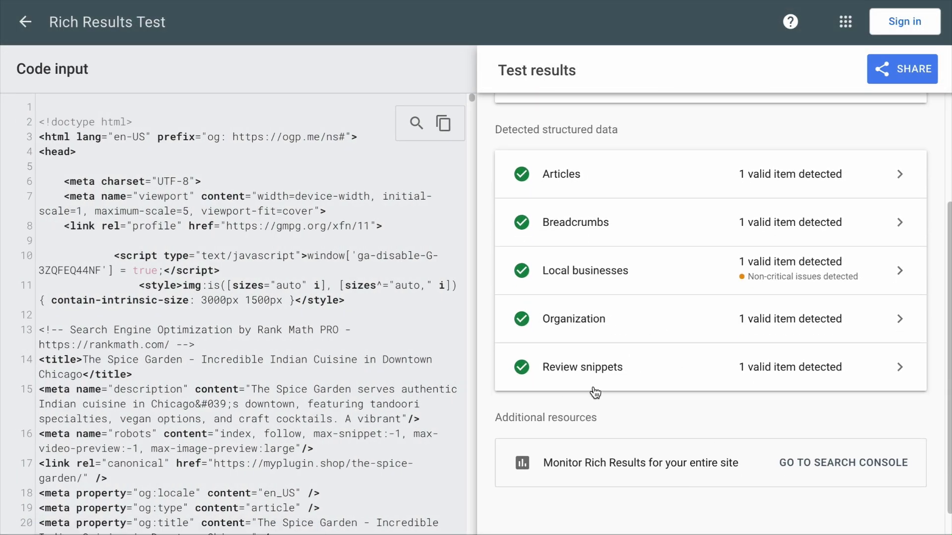
click(670, 386)
click(670, 385)
scroll(674, 386, down, 4)
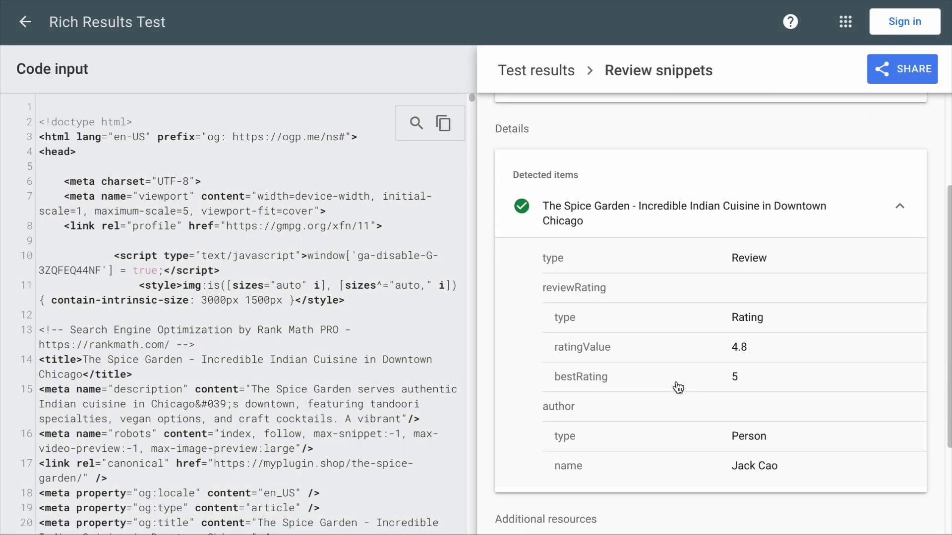
Return to the test results summary and expand the detected Organization item's details
click(545, 78)
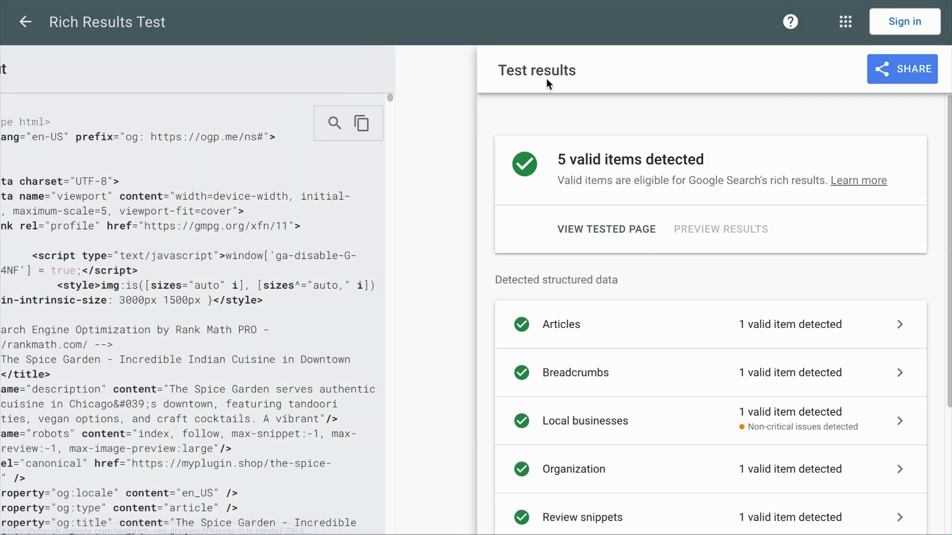
scroll(648, 322, down, 3)
click(663, 338)
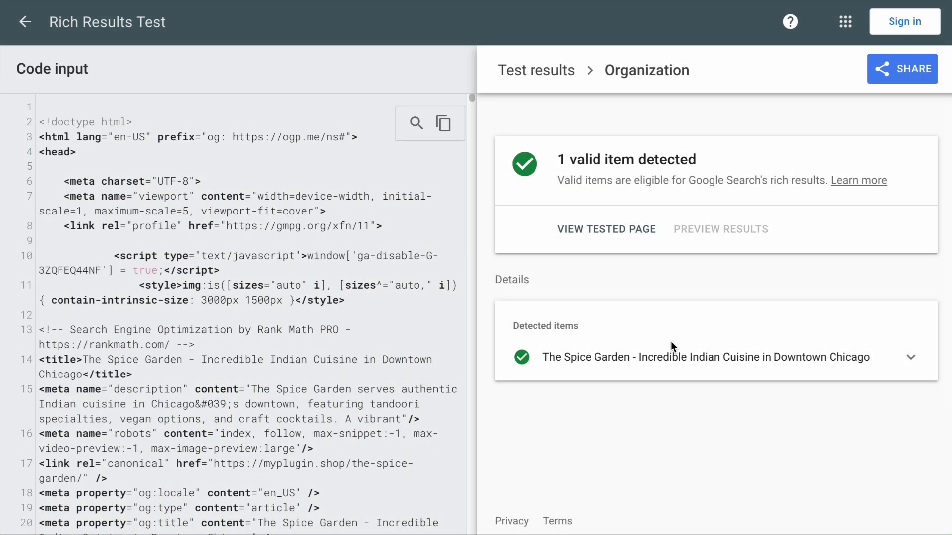
click(684, 364)
scroll(691, 371, down, 4)
scroll(692, 372, down, 10)
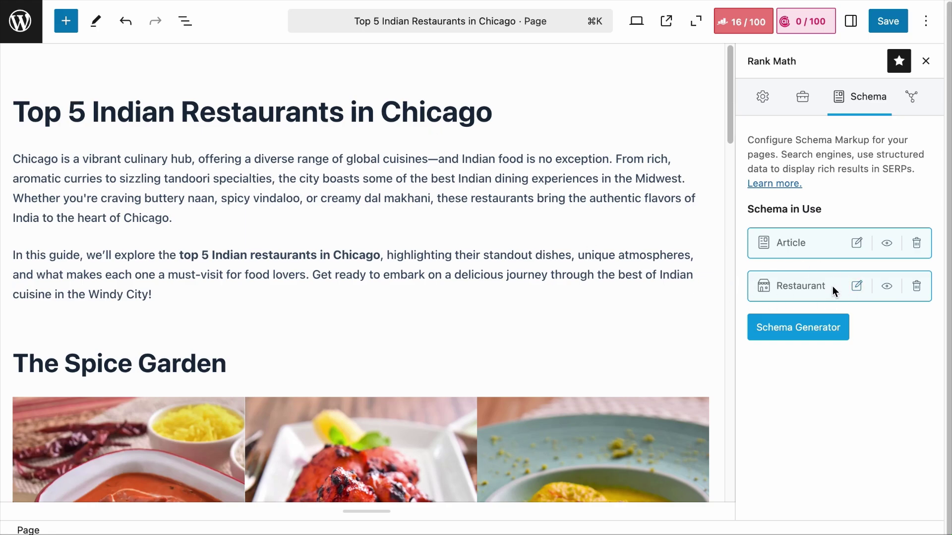
Add more Restaurant schemas to the post from the Schema Generator
click(798, 327)
click(439, 440)
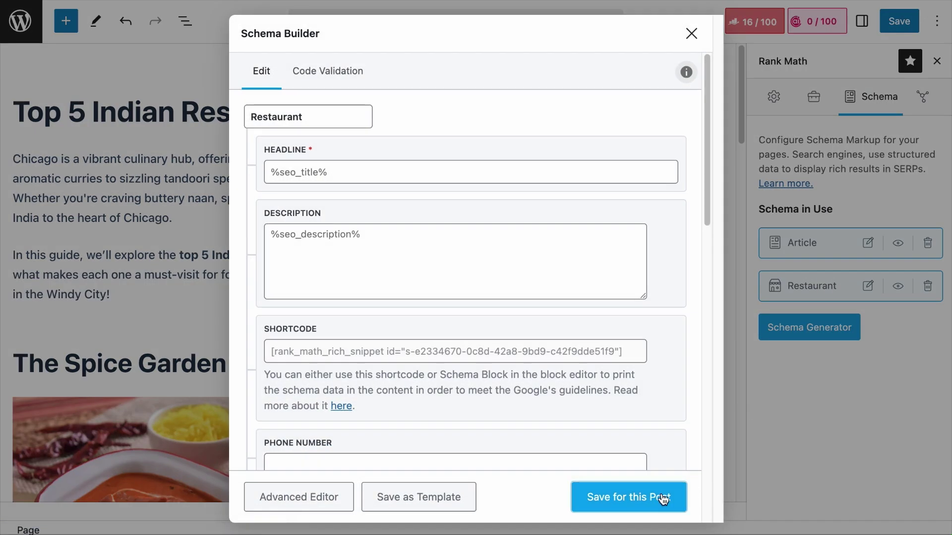
click(661, 497)
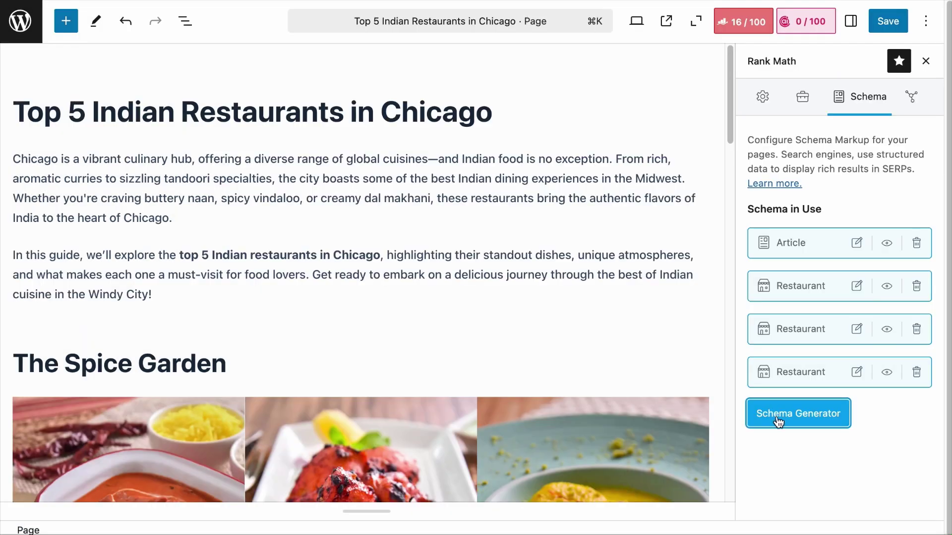
click(778, 422)
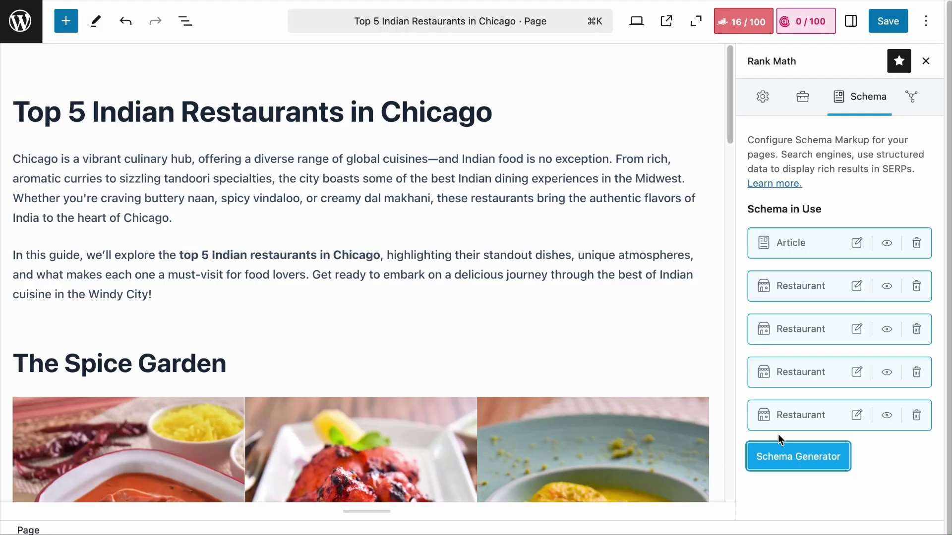
click(771, 455)
scroll(389, 511, down, 6)
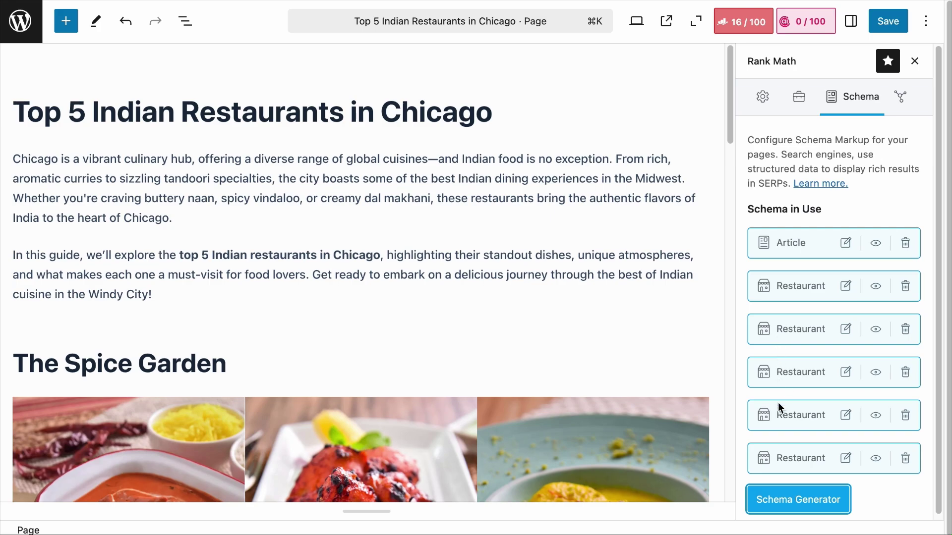
click(846, 286)
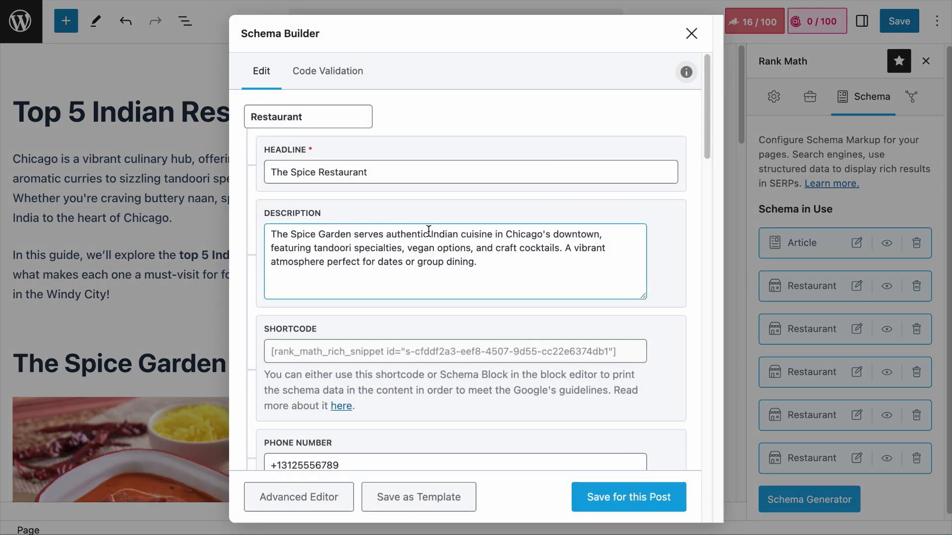
click(691, 33)
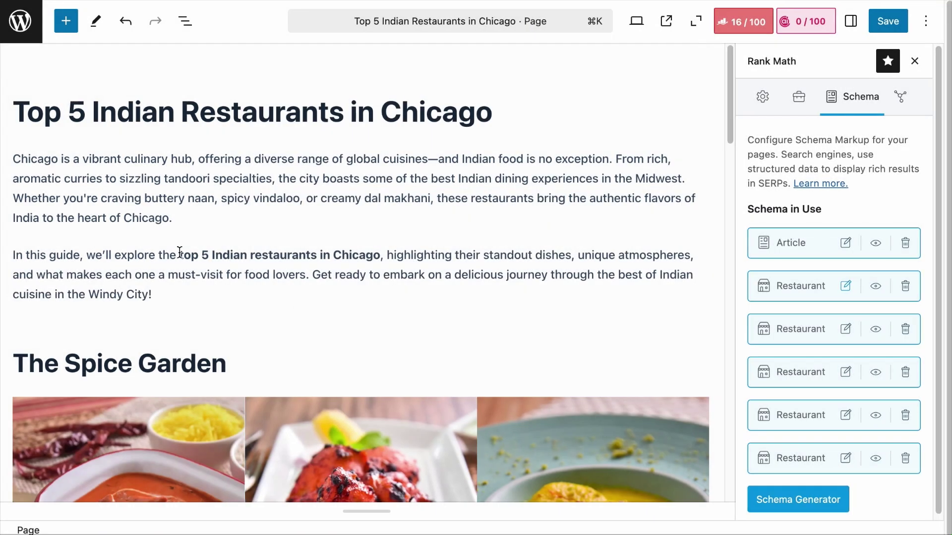
Give the third Restaurant schema the headline Lagnaa and Lagnaa's paragraph as its description
scroll(160, 402, down, 5)
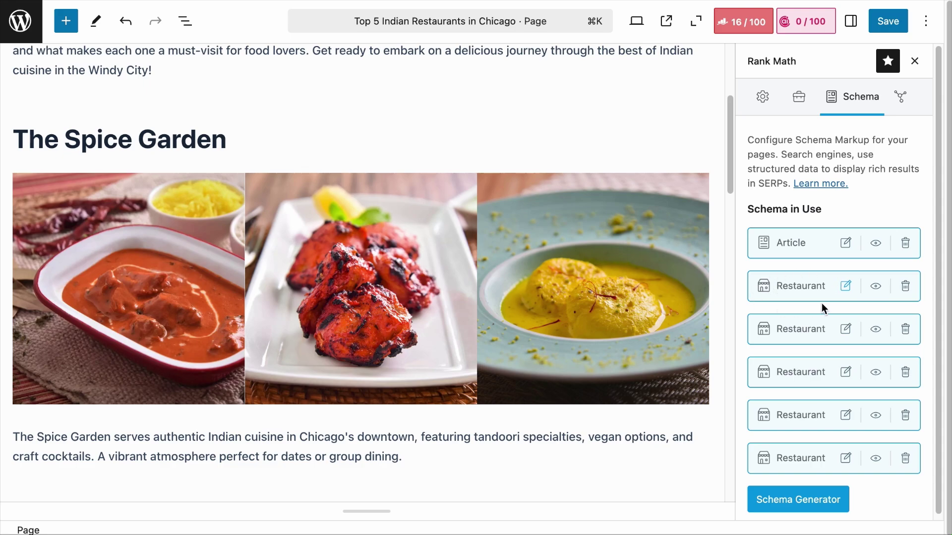
scroll(284, 239, down, 5)
triple_click(277, 397)
key(ctrl+c)
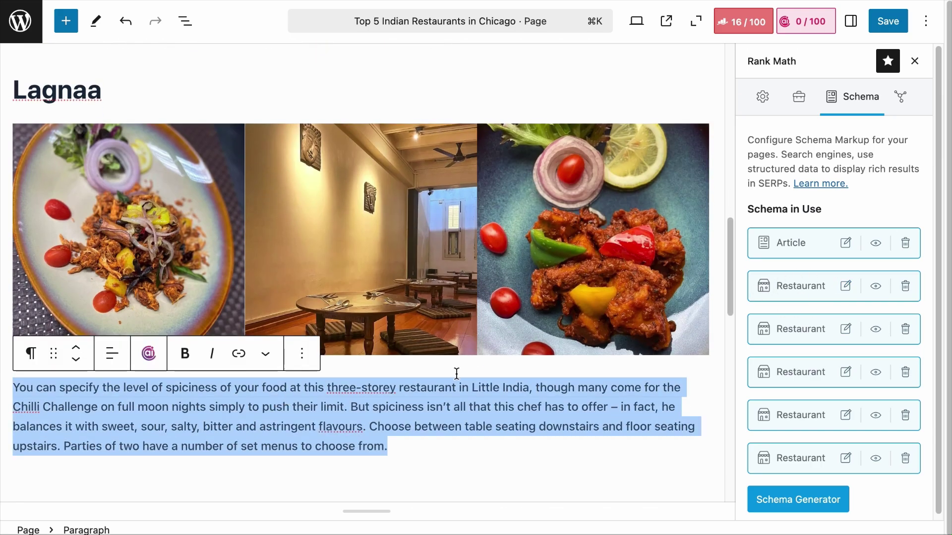
click(846, 330)
click(504, 170)
text(Lagna)
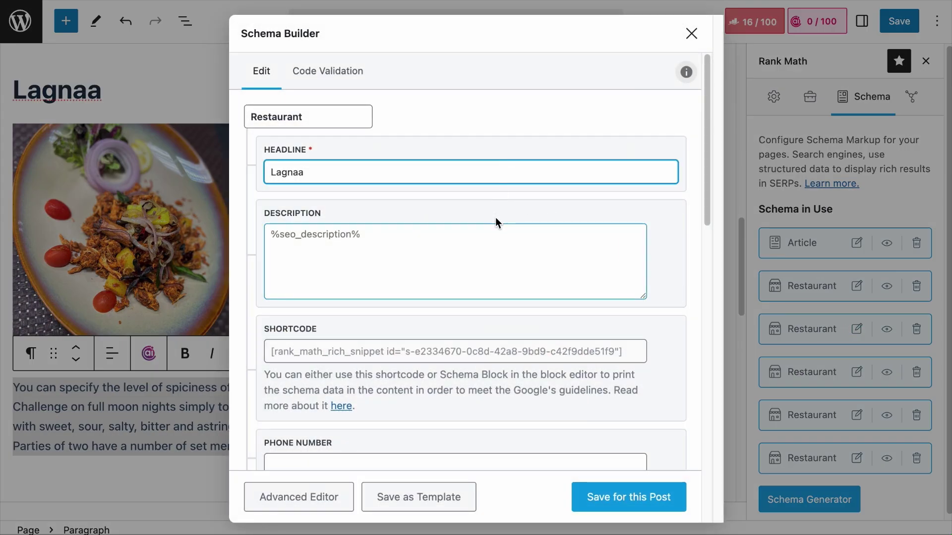
text(a)
click(495, 240)
key(ctrl+v)
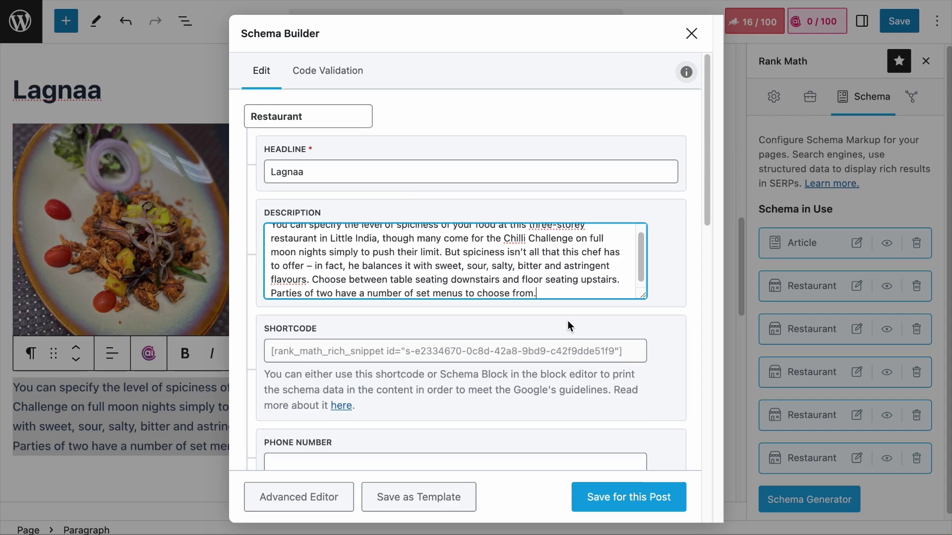
scroll(567, 326, down, 5)
scroll(568, 325, up, 5)
click(628, 498)
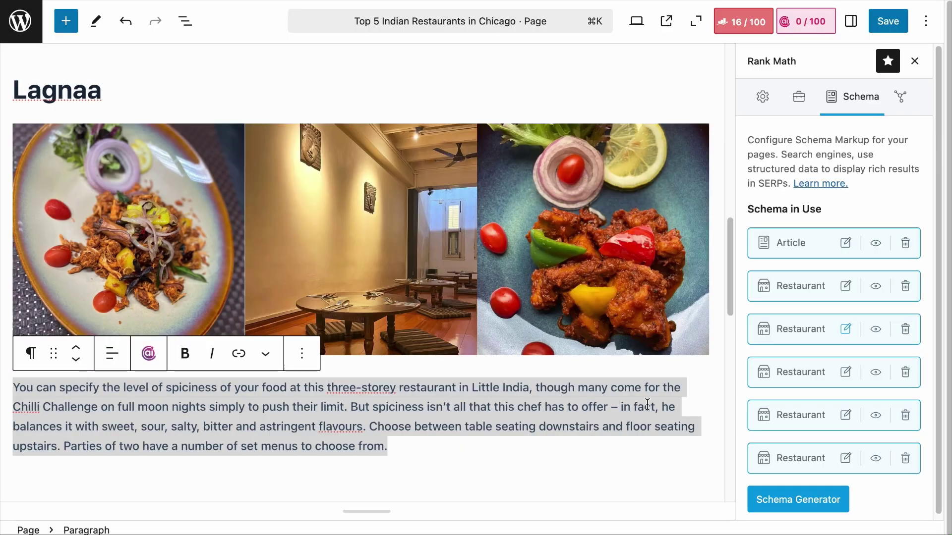
scroll(592, 422, down, 8)
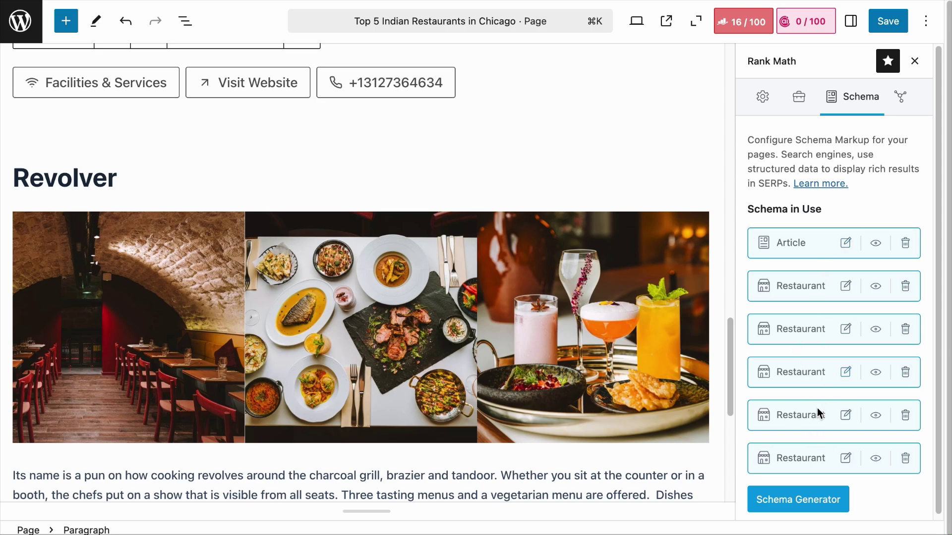
click(845, 286)
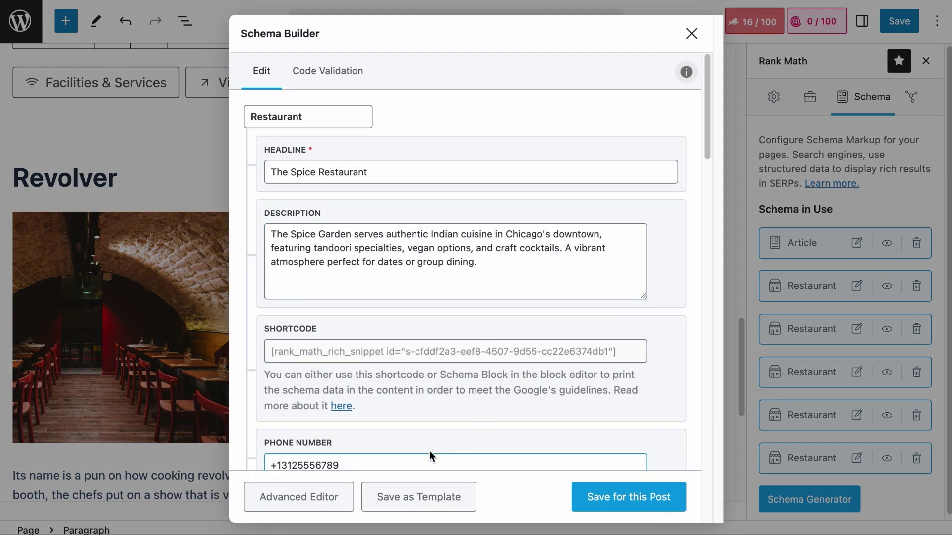
click(298, 497)
click(598, 88)
click(671, 113)
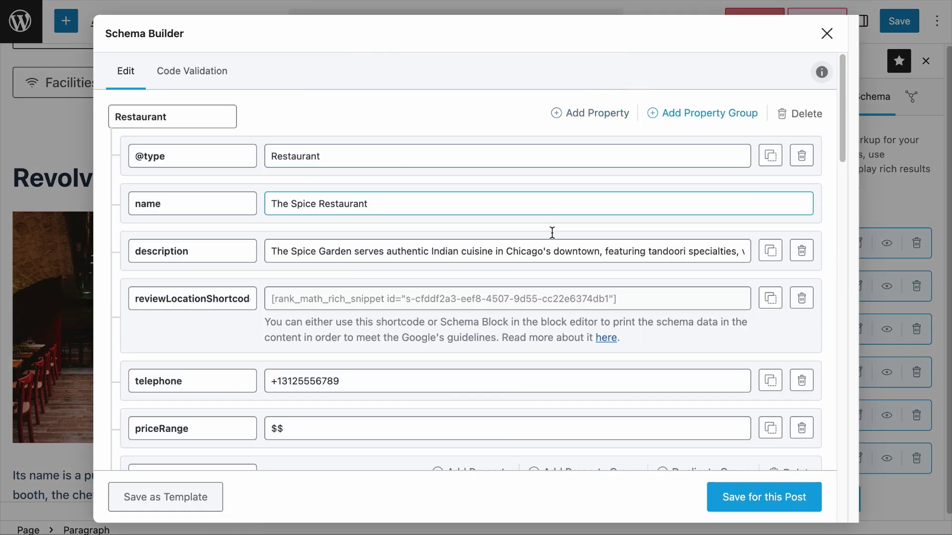
scroll(486, 285, down, 10)
click(250, 399)
text(revie)
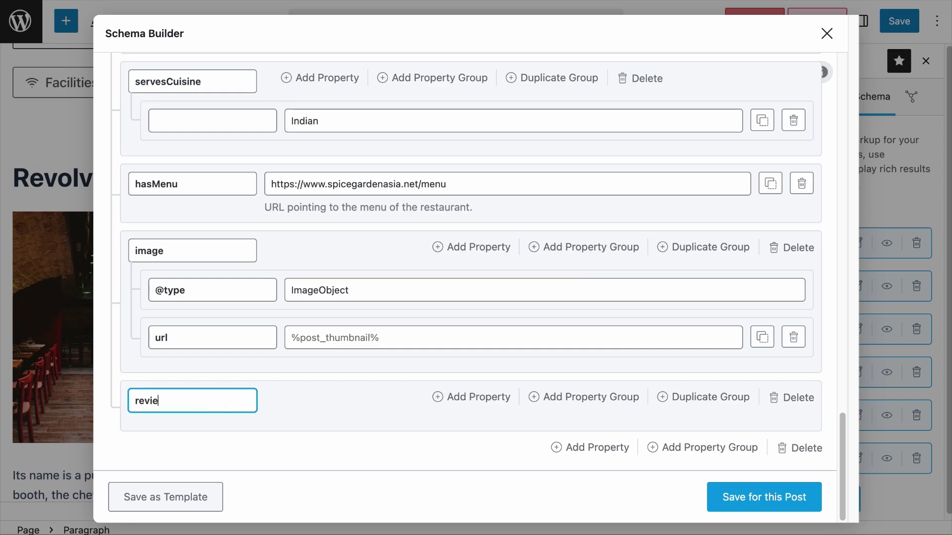
text(w)
click(826, 33)
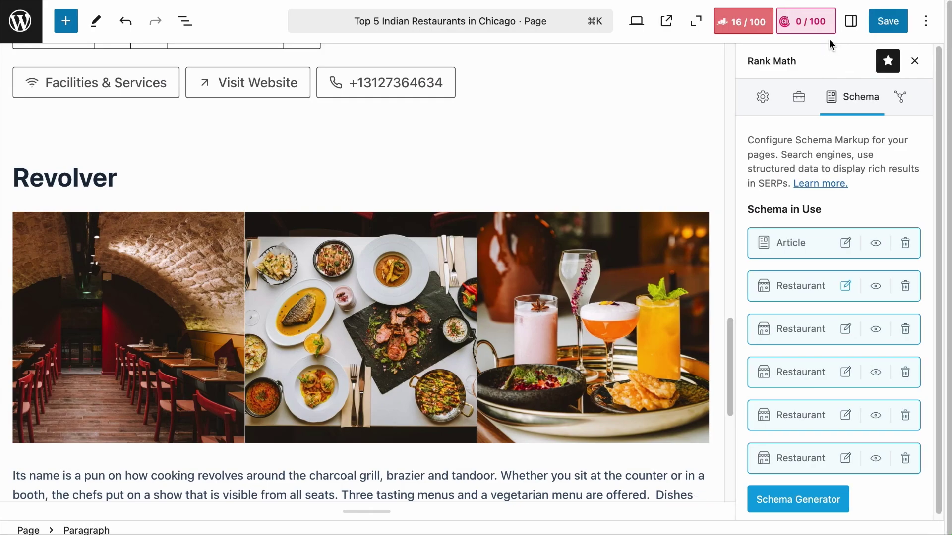